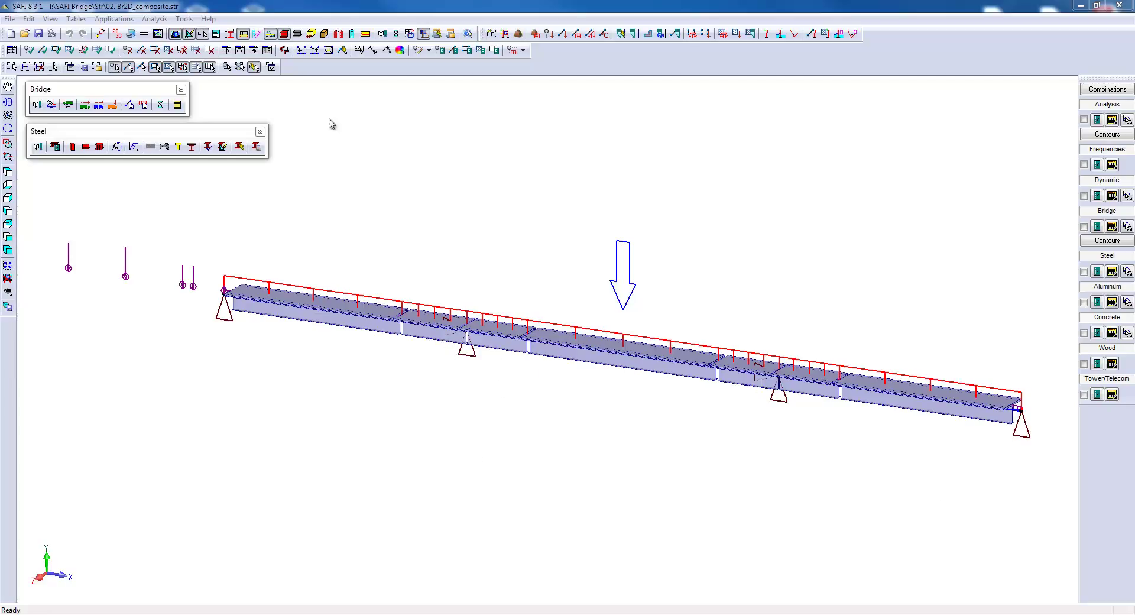
Hide and restore the Steel and Bridge toolbars.
{"action": "left_click", "coordinate": [285, 34]}
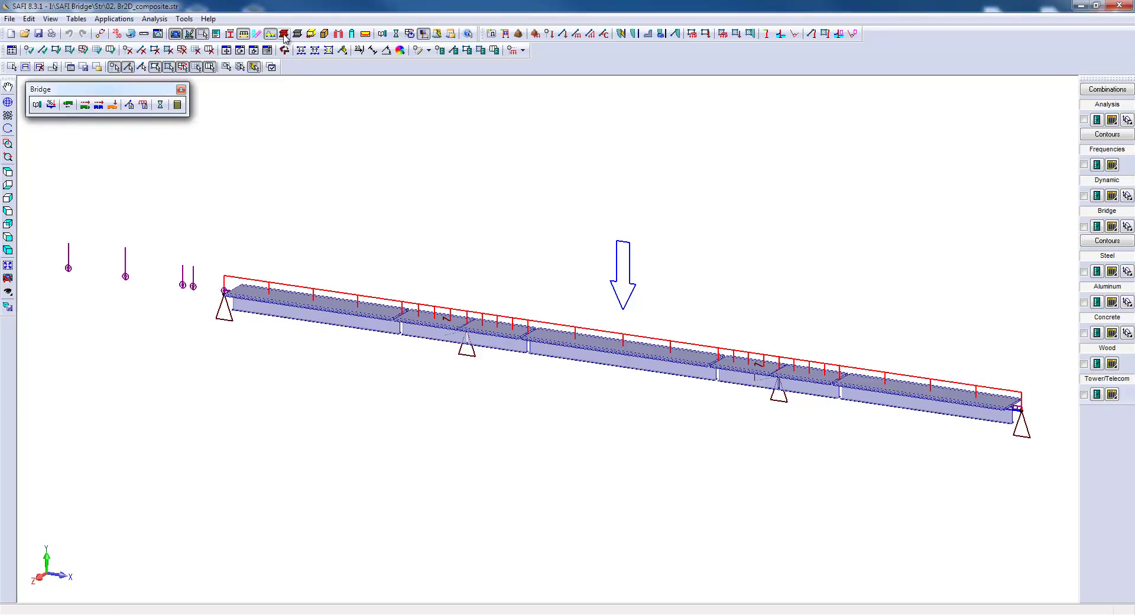
{"action": "left_click", "coordinate": [285, 35]}
{"action": "left_click", "coordinate": [270, 35]}
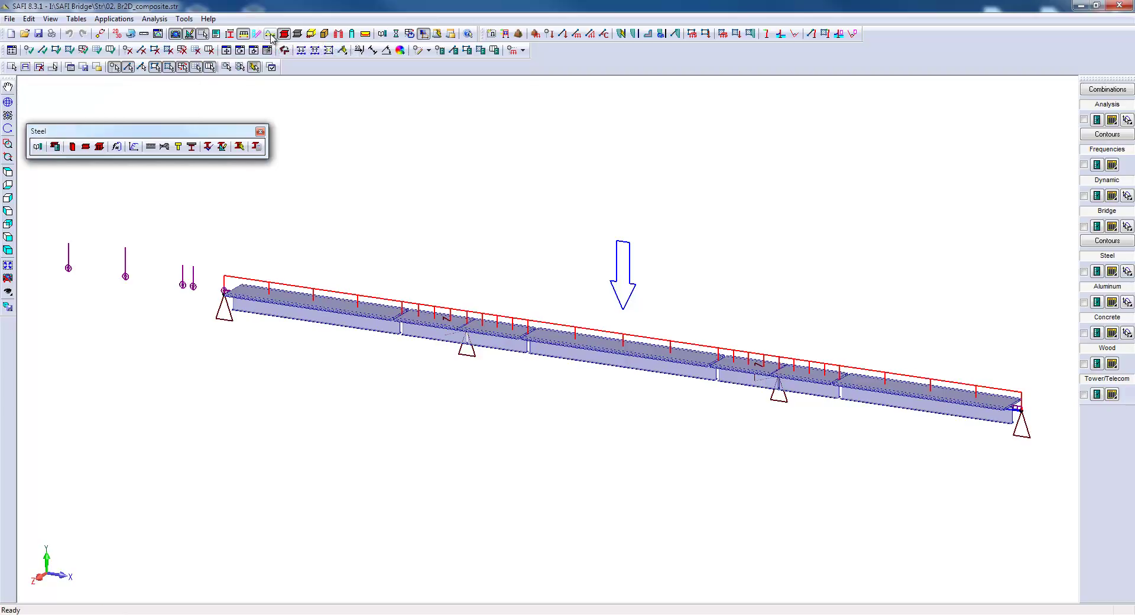
{"action": "left_click", "coordinate": [270, 35]}
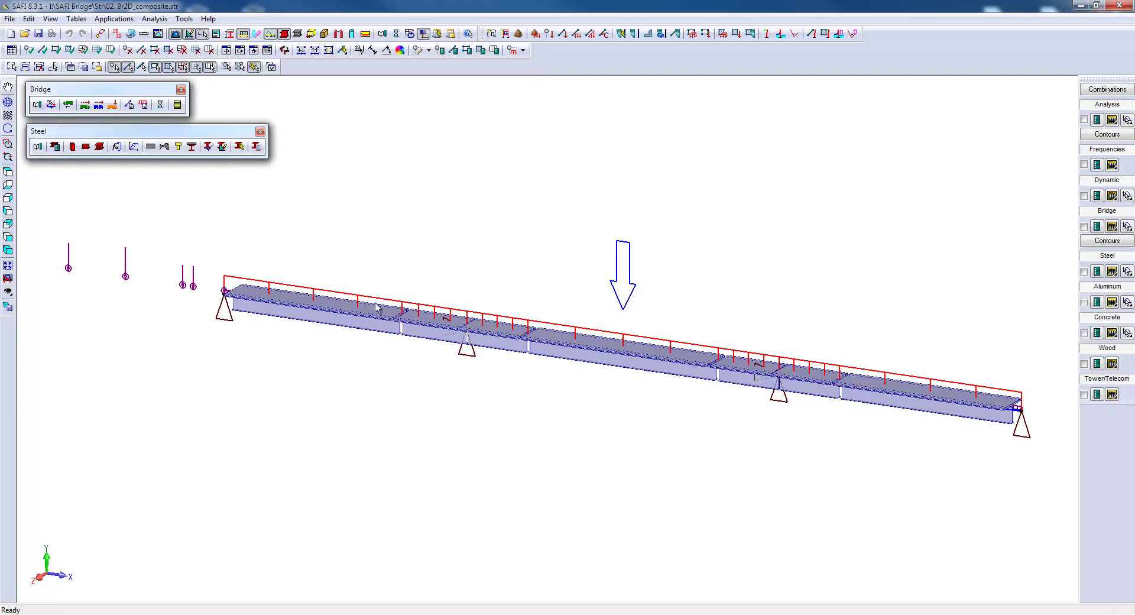
Review the girder's Sect 1800 section and its STEEL and CONCRETE materials from the General tab.
{"action": "double_click", "coordinate": [379, 321]}
{"action": "left_click", "coordinate": [414, 145]}
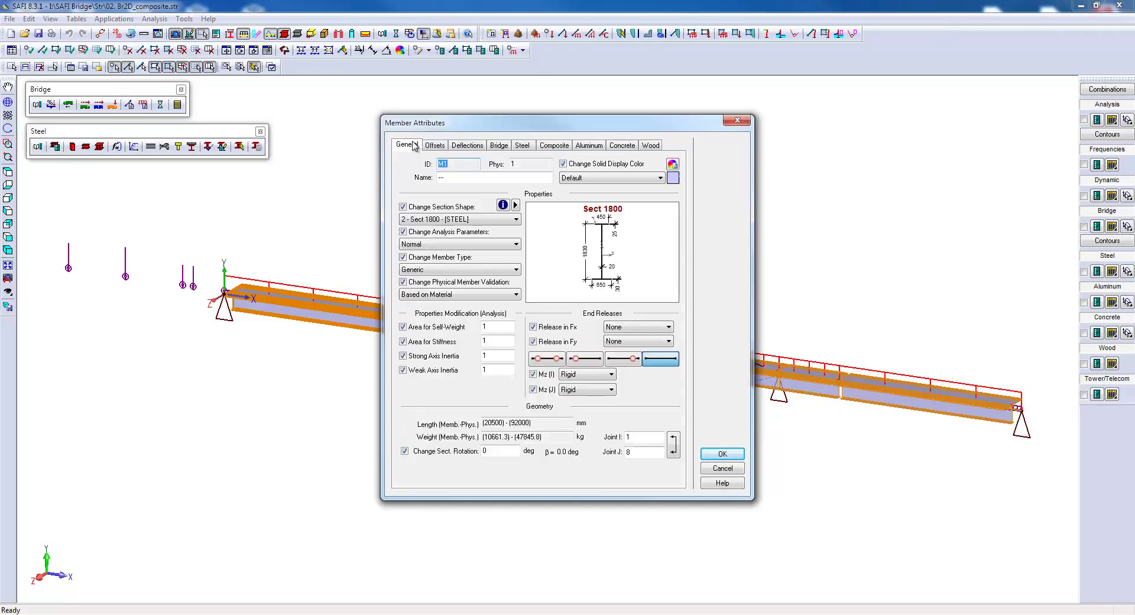
{"action": "left_click", "coordinate": [504, 205]}
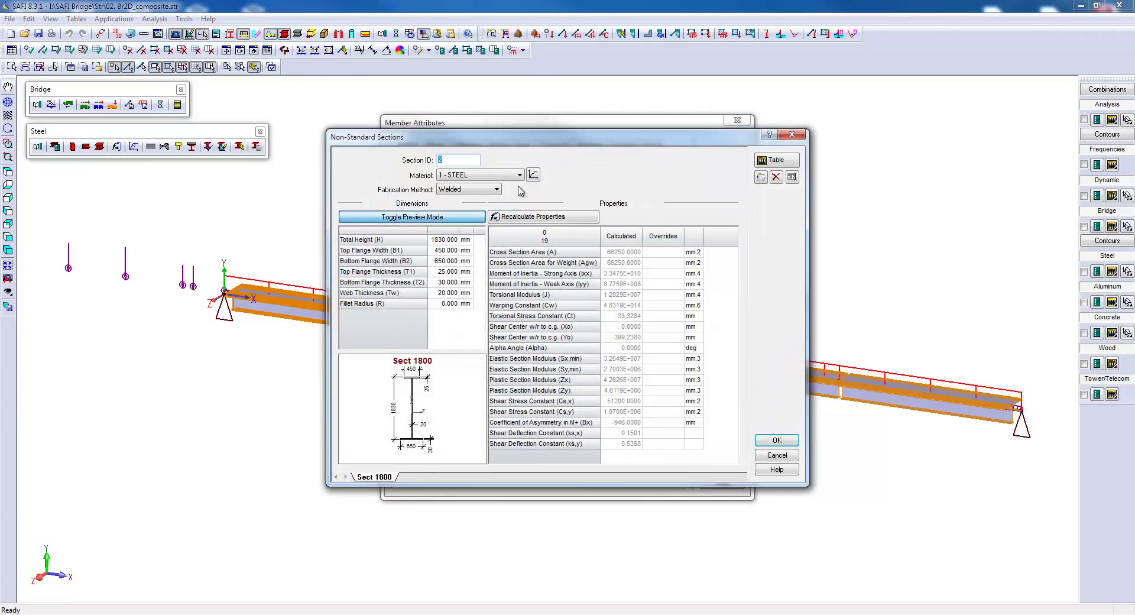
{"action": "left_click", "coordinate": [533, 175]}
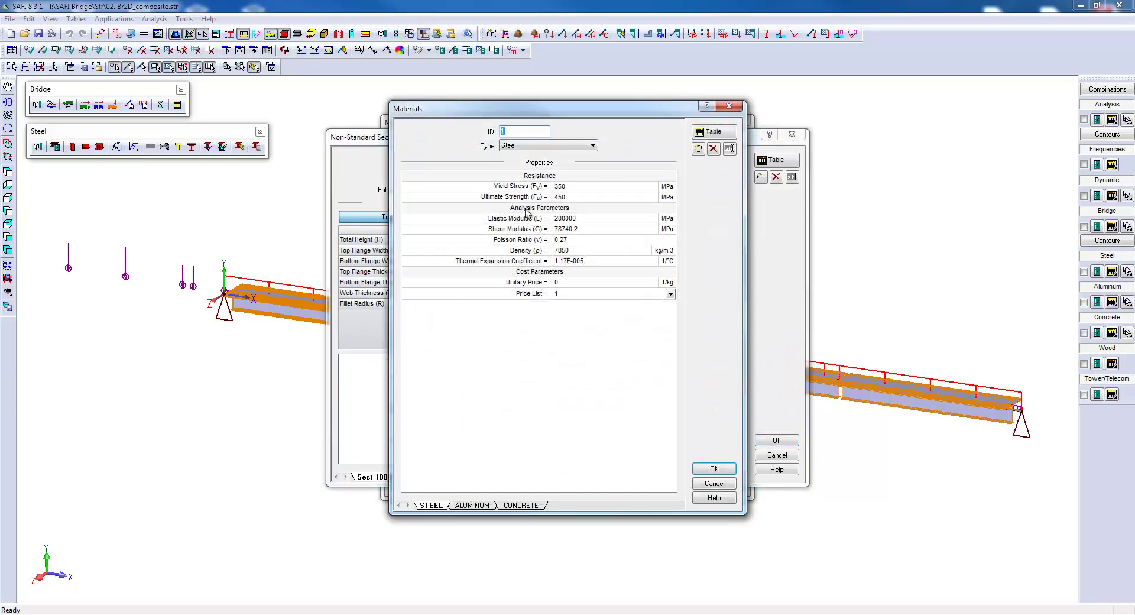
{"action": "left_click", "coordinate": [507, 505]}
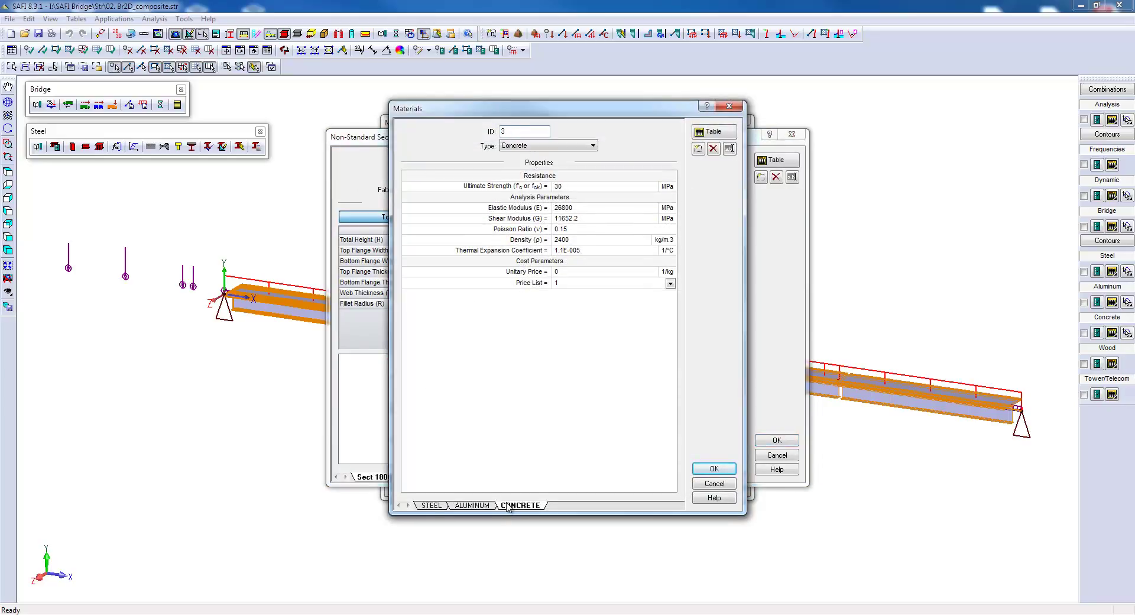
{"action": "left_click", "coordinate": [700, 486]}
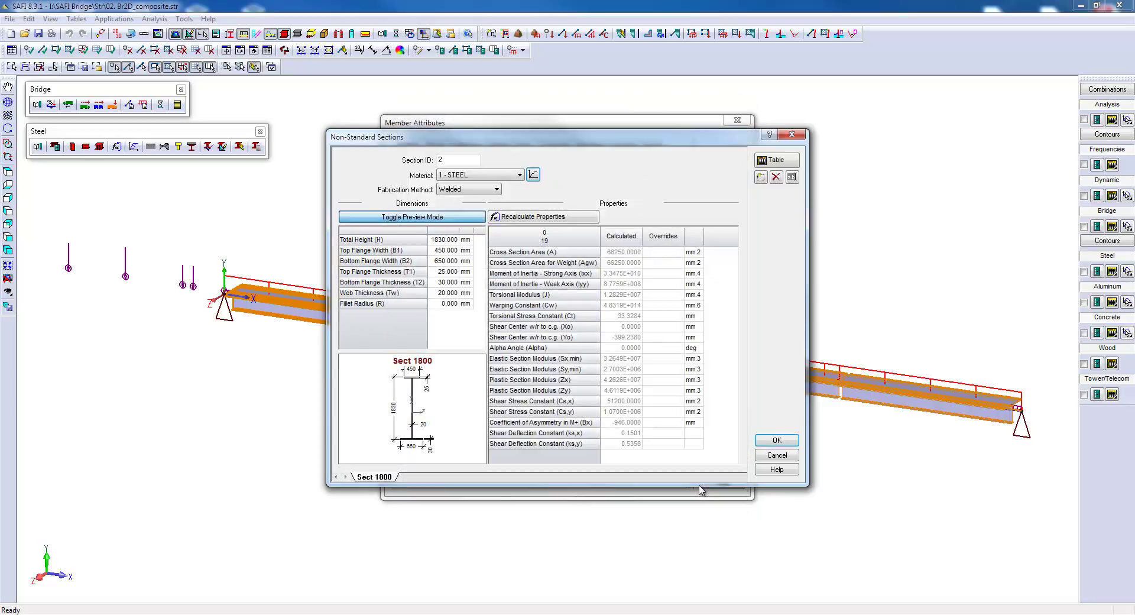
{"action": "left_click", "coordinate": [777, 455]}
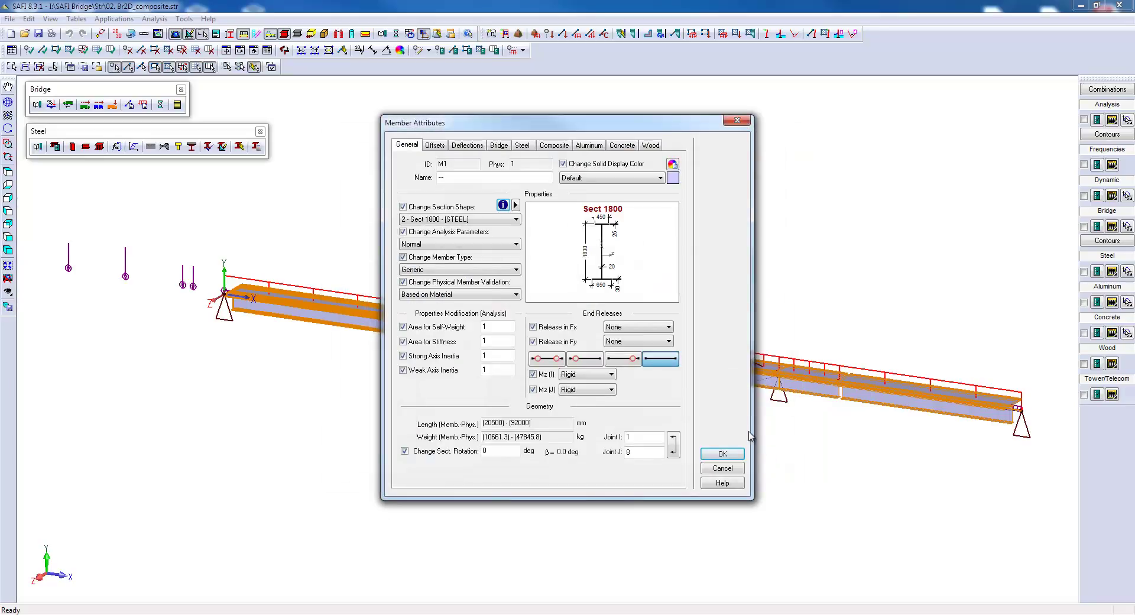
Review Slab 200 (200 mm thick, 1500 reinforcement area) and the 3000 mm effective width.
{"action": "left_click", "coordinate": [554, 146]}
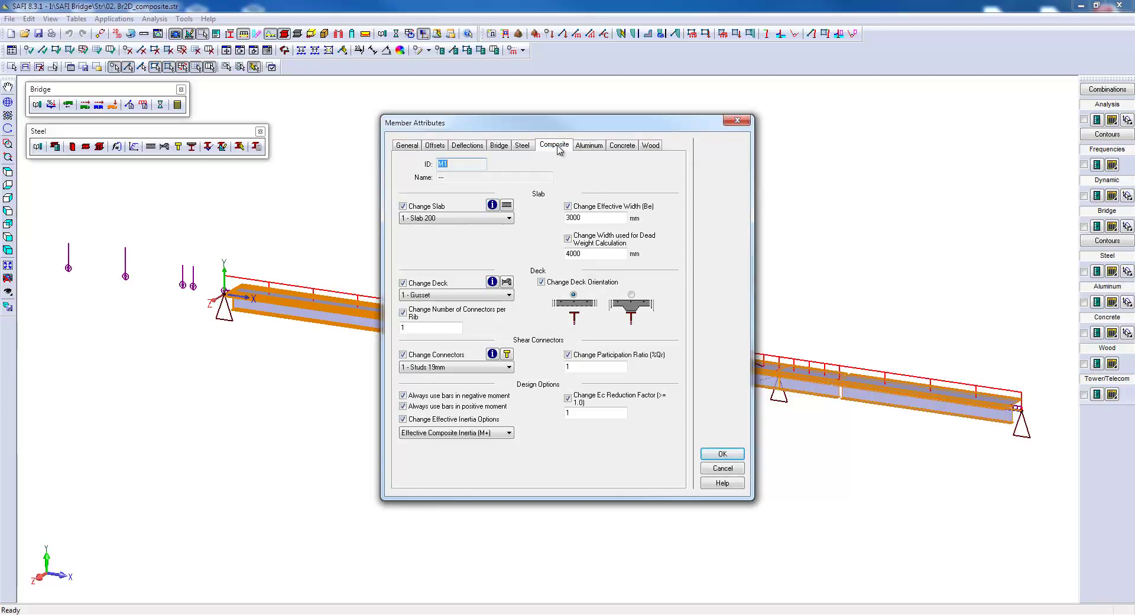
{"action": "left_click", "coordinate": [506, 205]}
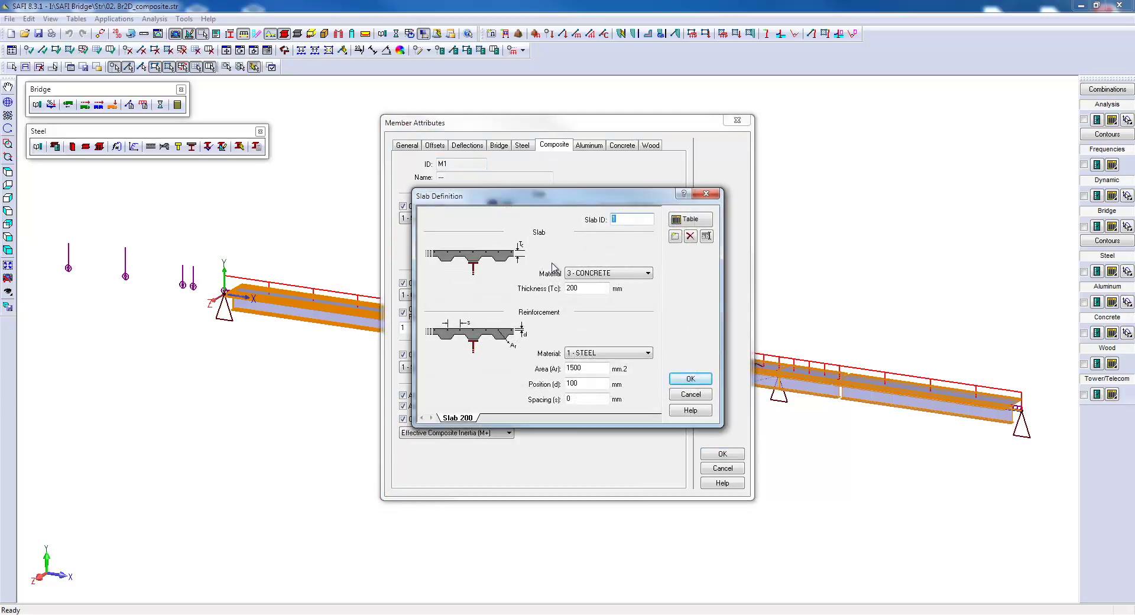
{"action": "double_click", "coordinate": [566, 288]}
{"action": "left_click_drag", "start_coordinate": [584, 367], "coordinate": [558, 367]}
{"action": "left_click", "coordinate": [581, 398]}
{"action": "left_click_drag", "start_coordinate": [586, 371], "coordinate": [578, 371]}
{"action": "left_click", "coordinate": [583, 400]}
{"action": "left_click", "coordinate": [688, 378]}
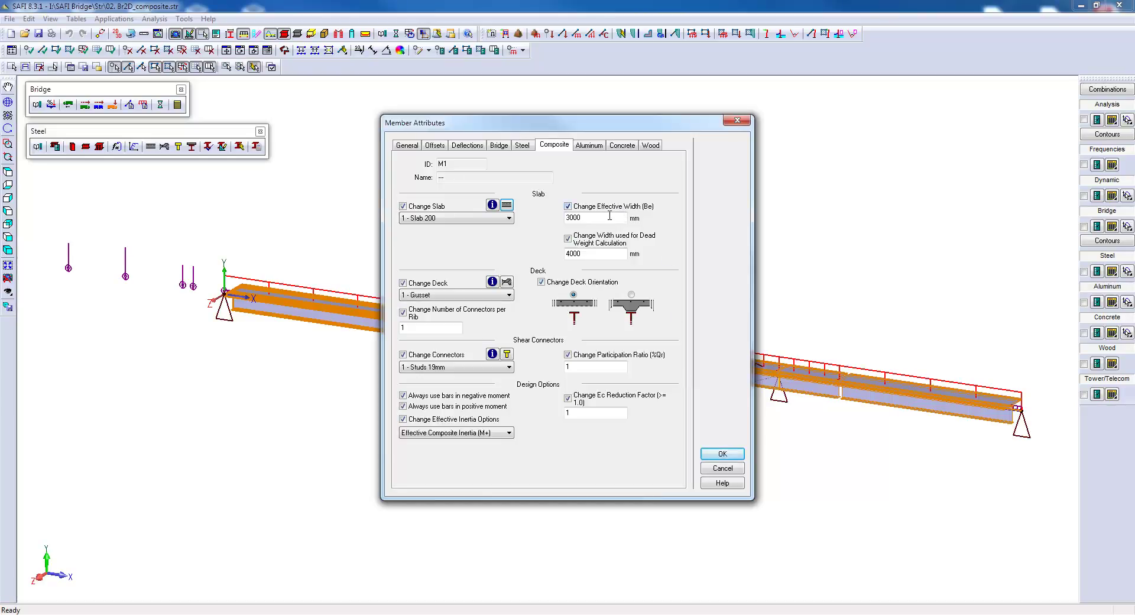
{"action": "left_click_drag", "start_coordinate": [598, 218], "coordinate": [560, 218]}
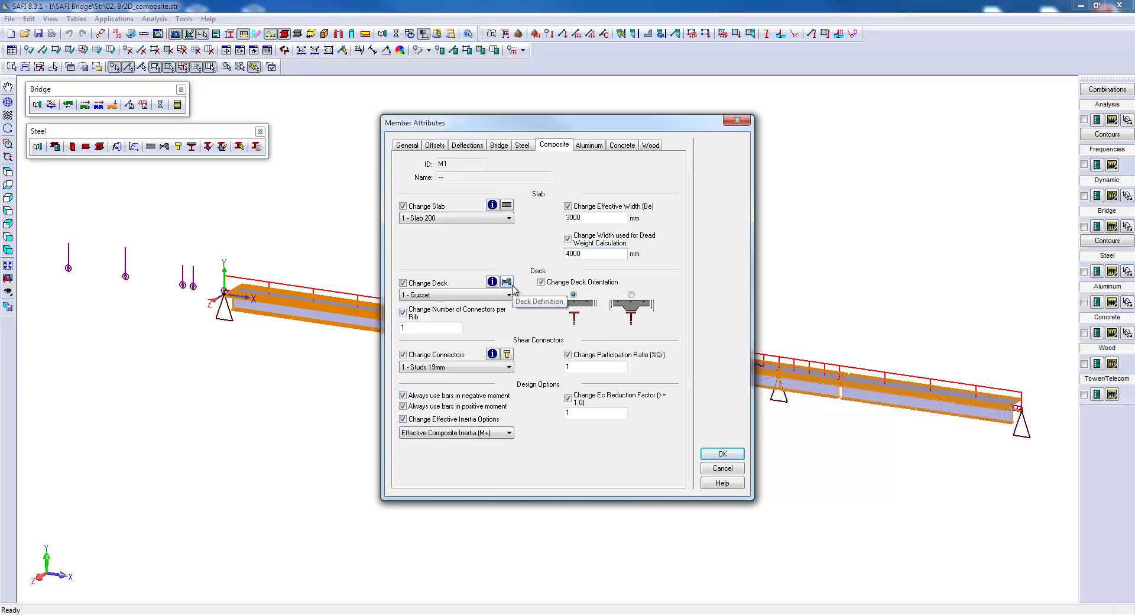
Toggle the deck to None/Flat and back to 1 - Gusset, pick the second orientation, and review its 100 mm rib height.
{"action": "left_click", "coordinate": [508, 295]}
{"action": "left_click", "coordinate": [507, 308]}
{"action": "left_click", "coordinate": [509, 295]}
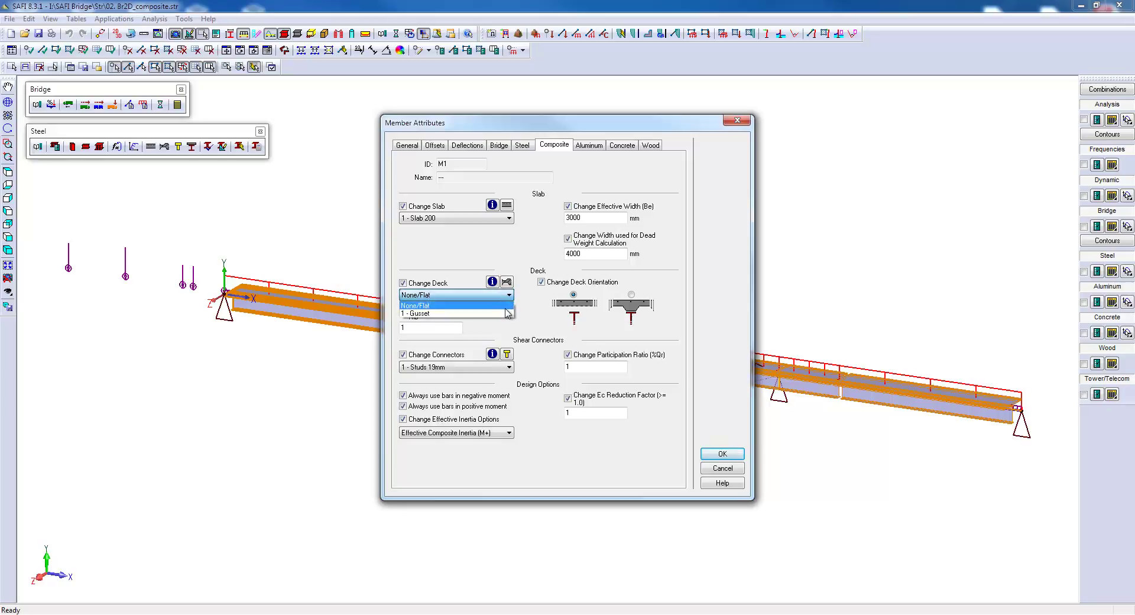
{"action": "left_click", "coordinate": [505, 314]}
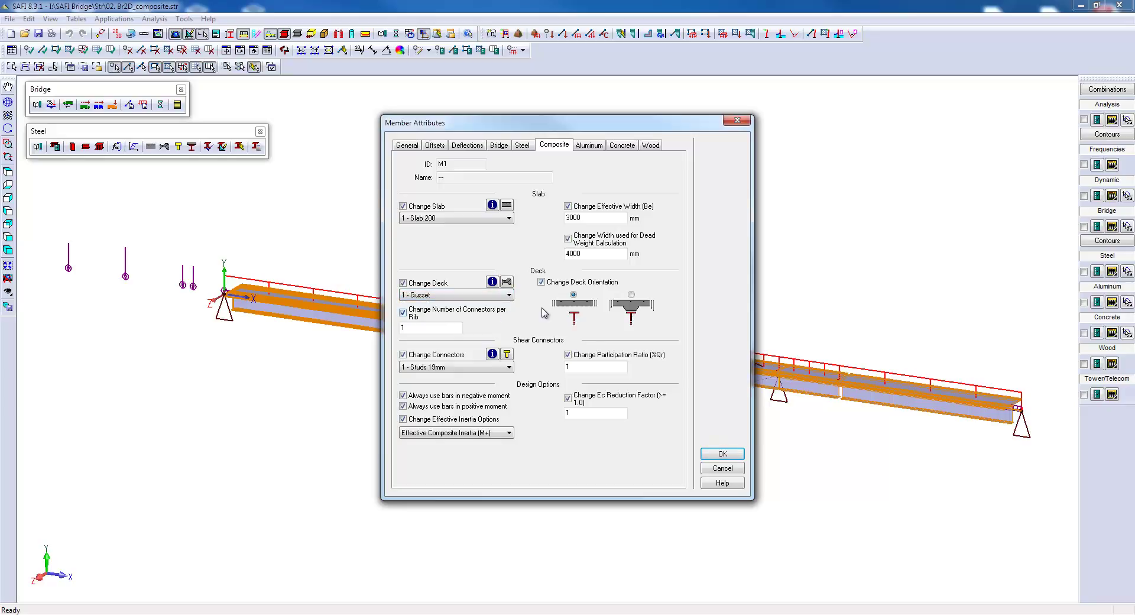
{"action": "left_click", "coordinate": [631, 295]}
{"action": "left_click", "coordinate": [493, 282]}
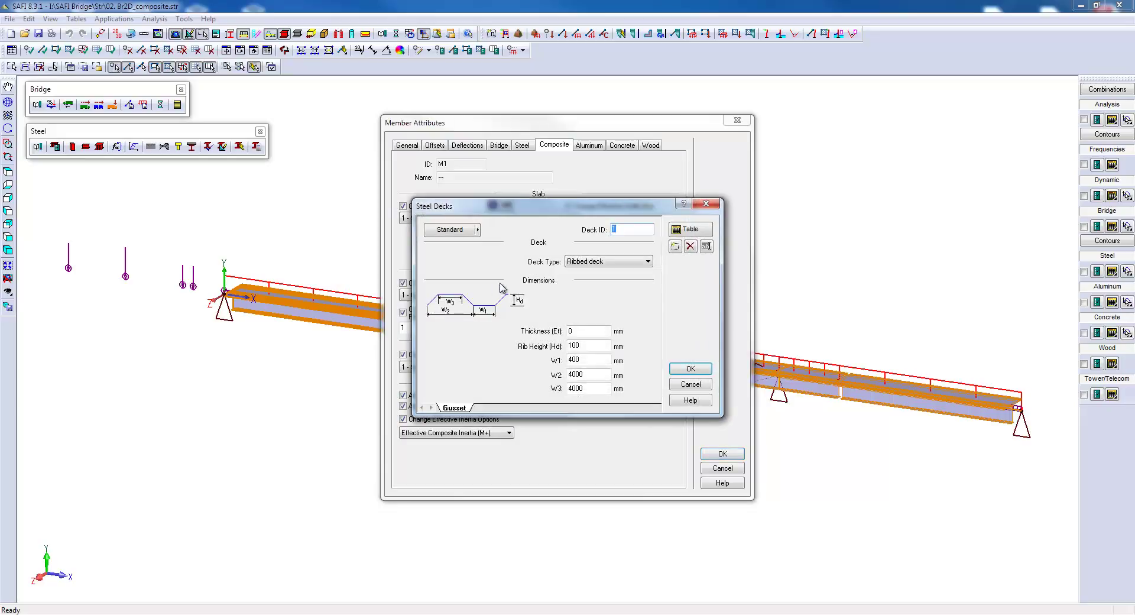
{"action": "double_click", "coordinate": [594, 347]}
Set 2 connectors per rib, review the Studs 19mm definition (215 mm height), and apply the composite attributes.
{"action": "left_click", "coordinate": [684, 370]}
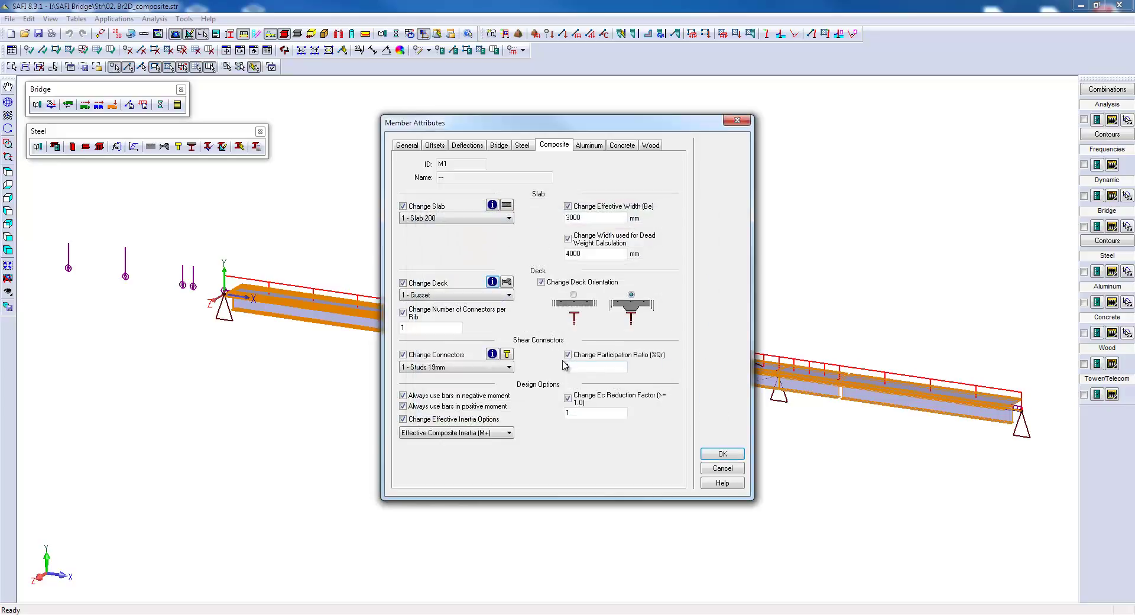
{"action": "double_click", "coordinate": [414, 328]}
{"action": "type", "text": "2"}
{"action": "left_click", "coordinate": [507, 354]}
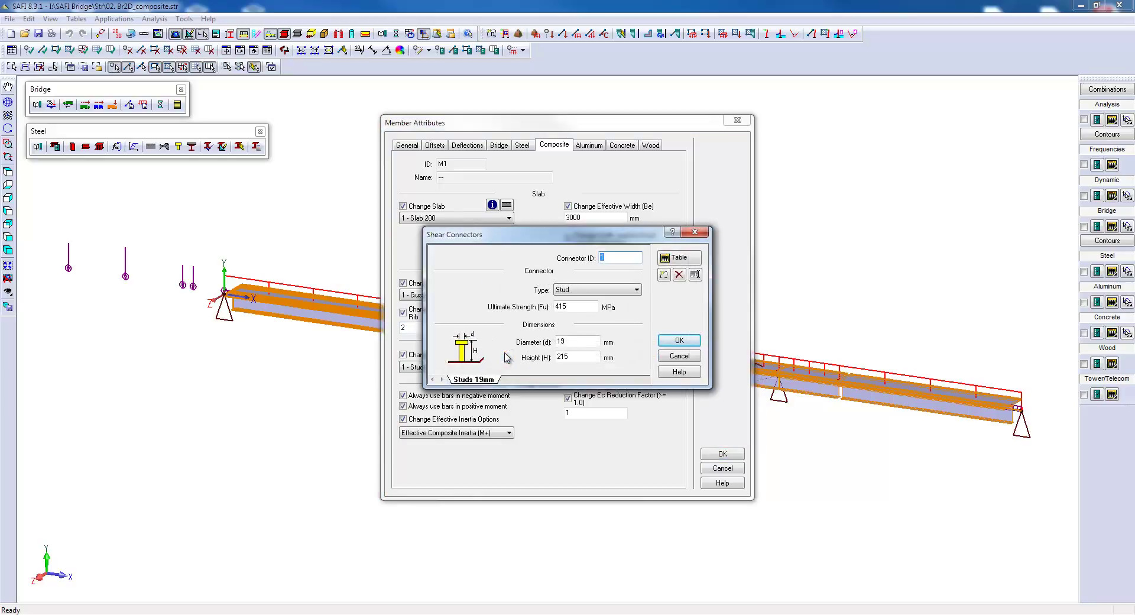
{"action": "key", "text": "Tab"}
{"action": "key", "text": "Tab"}
{"action": "left_click", "coordinate": [591, 357]}
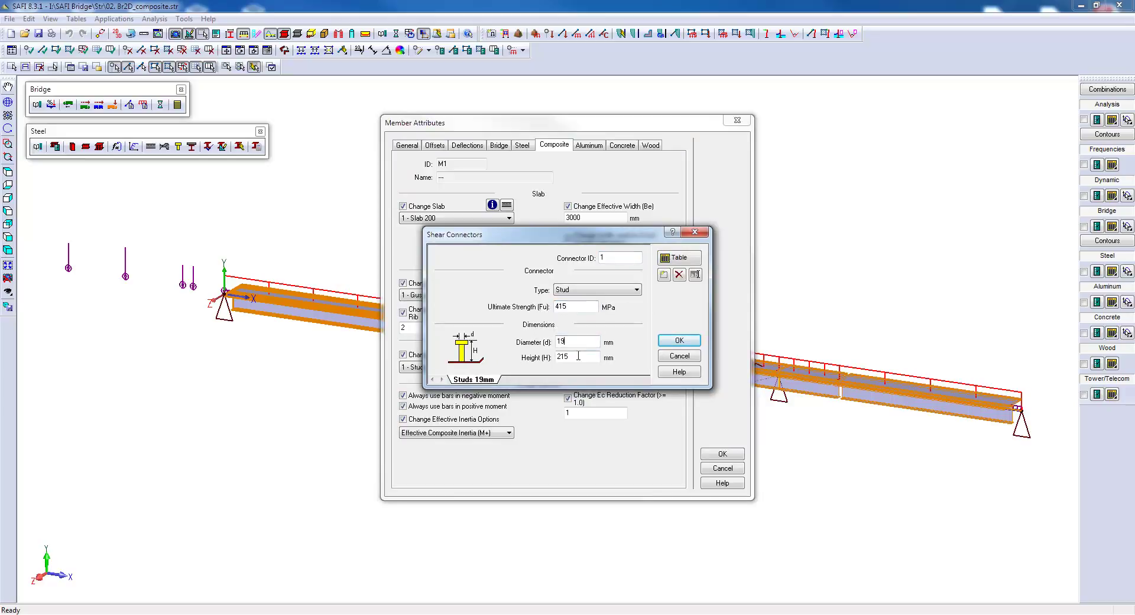
{"action": "left_click", "coordinate": [668, 357]}
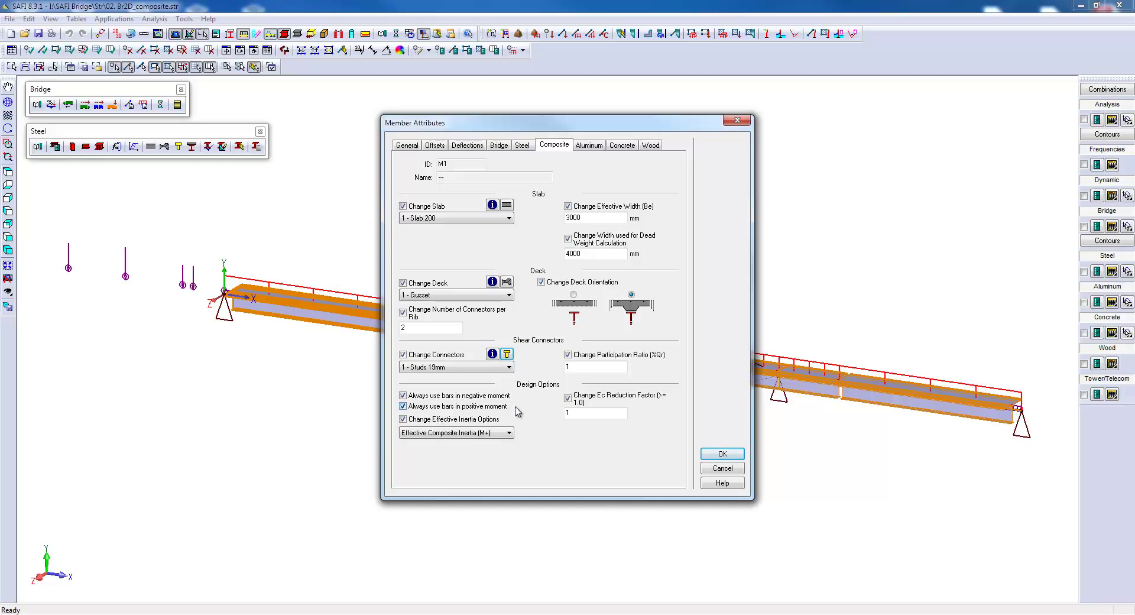
{"action": "left_click", "coordinate": [715, 454]}
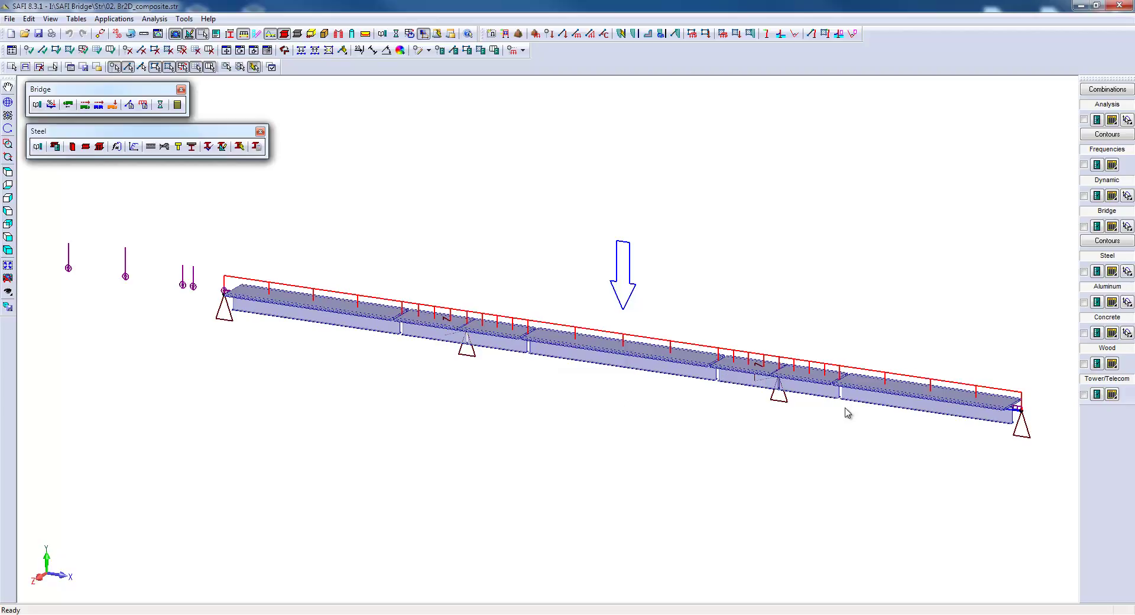
Reconfirm the first girder member's effective inertia choice, then recheck two members' attributes unchanged.
{"action": "double_click", "coordinate": [328, 312]}
{"action": "left_click", "coordinate": [440, 433]}
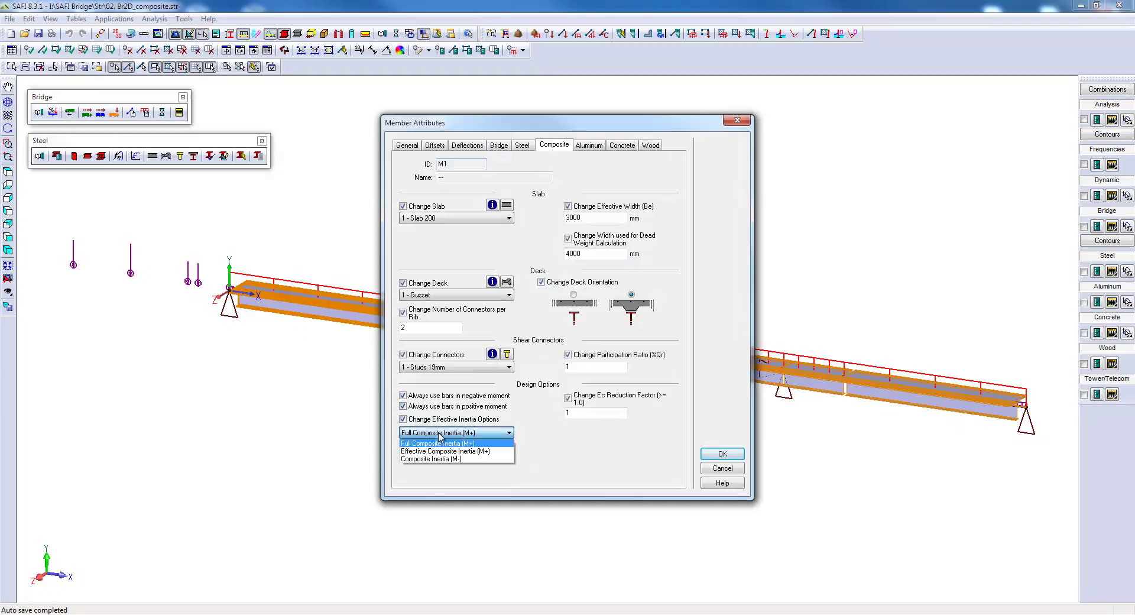
{"action": "left_click", "coordinate": [440, 444]}
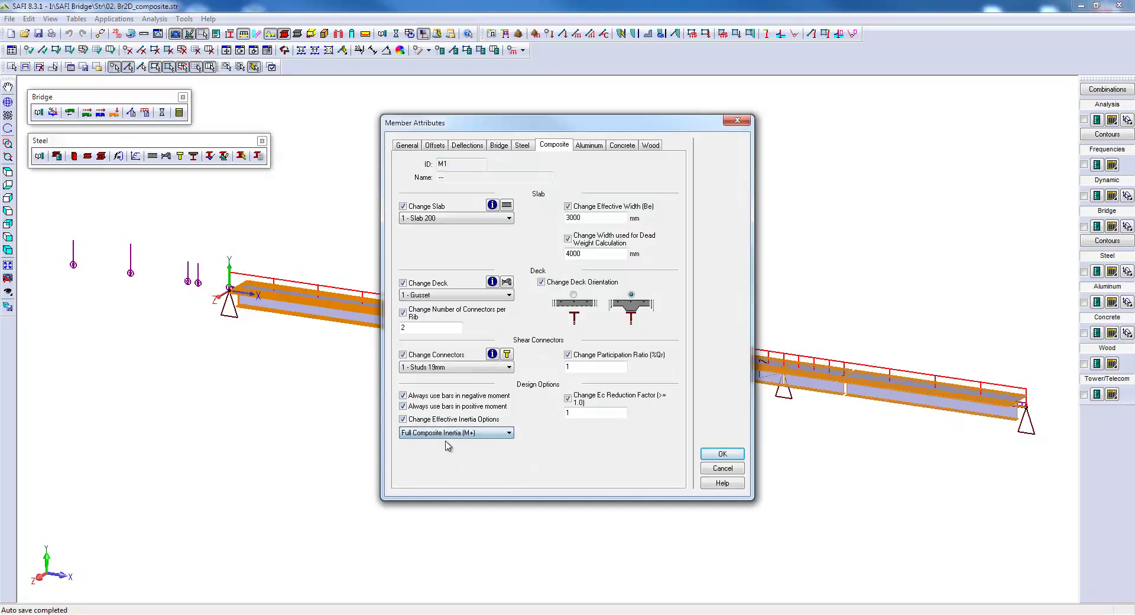
{"action": "left_click", "coordinate": [732, 457]}
{"action": "double_click", "coordinate": [652, 361]}
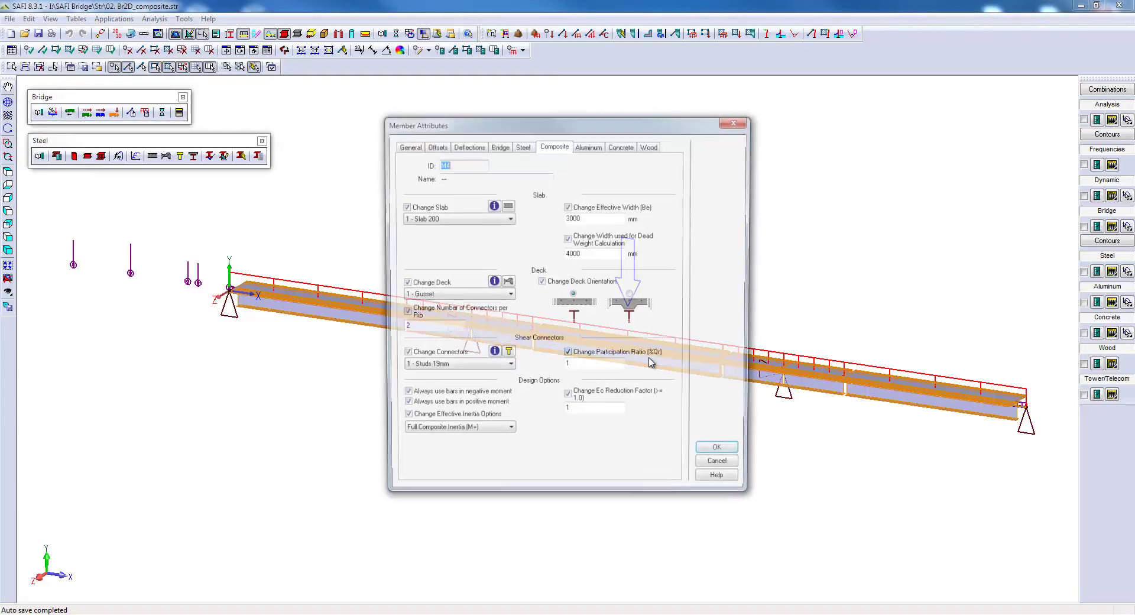
{"action": "key", "text": "Return"}
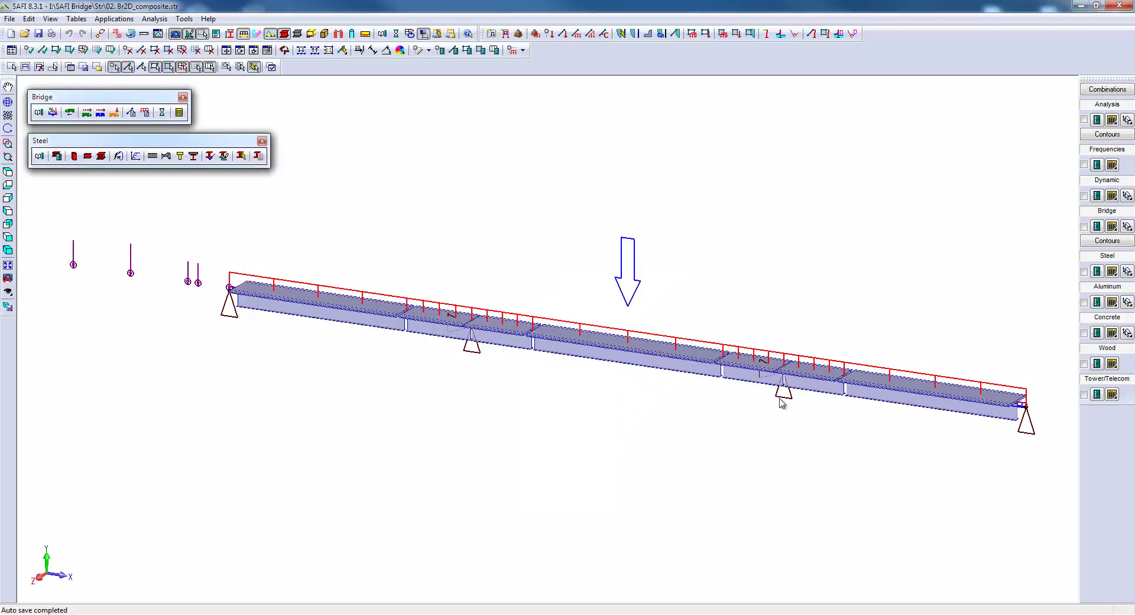
{"action": "double_click", "coordinate": [929, 386]}
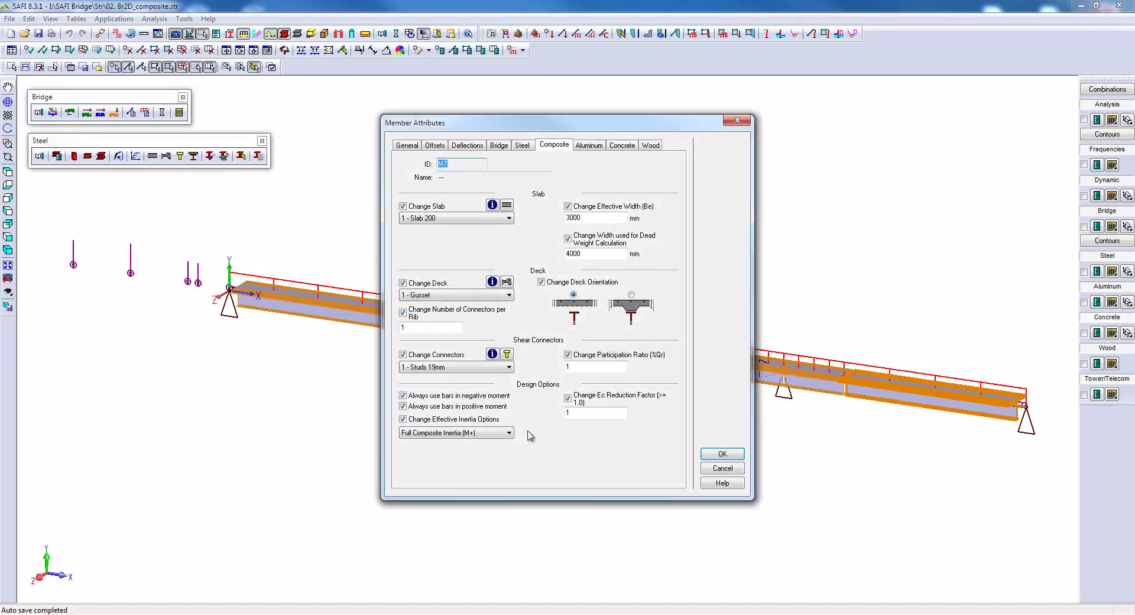
{"action": "key", "text": "Return"}
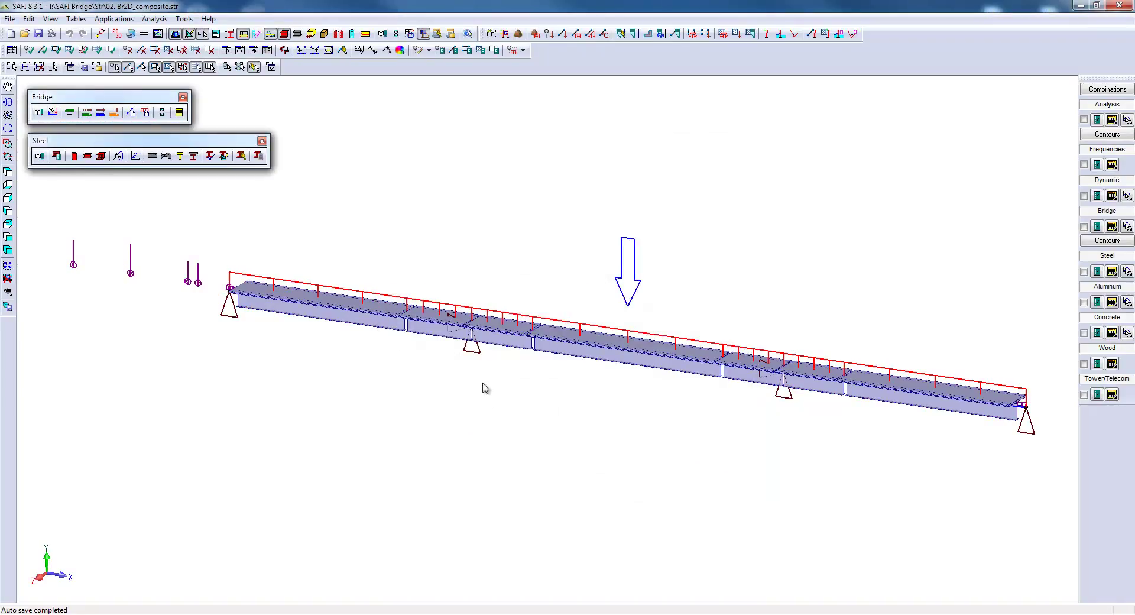
Keep Composite Inertia (M-) for the next girder member and confirm its composite attributes.
{"action": "double_click", "coordinate": [489, 326]}
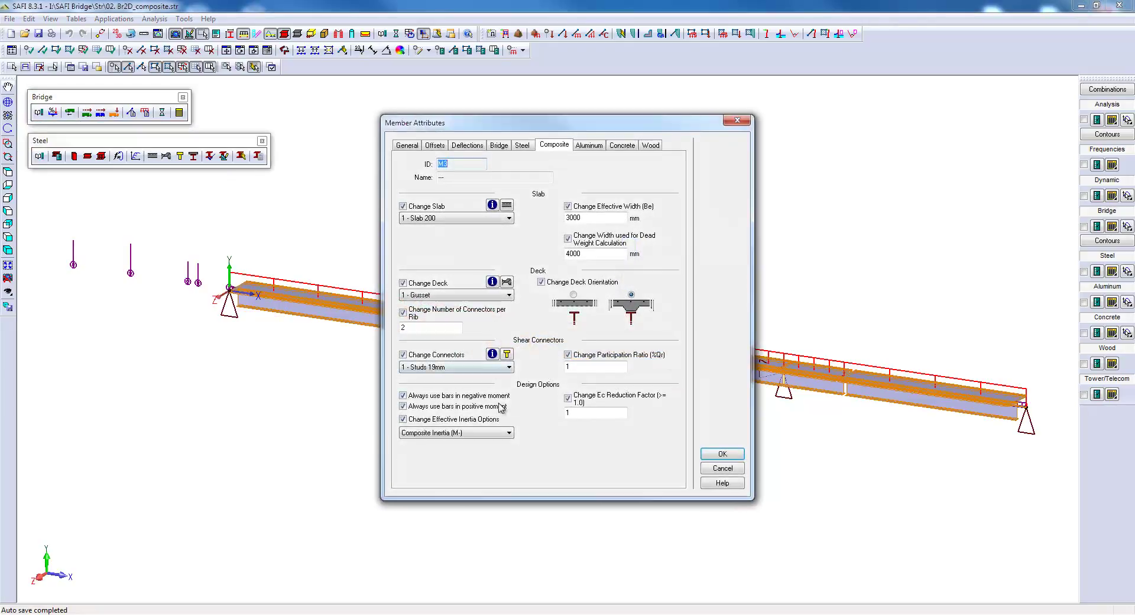
{"action": "left_click", "coordinate": [506, 434]}
{"action": "left_click", "coordinate": [496, 459]}
{"action": "left_click", "coordinate": [716, 453]}
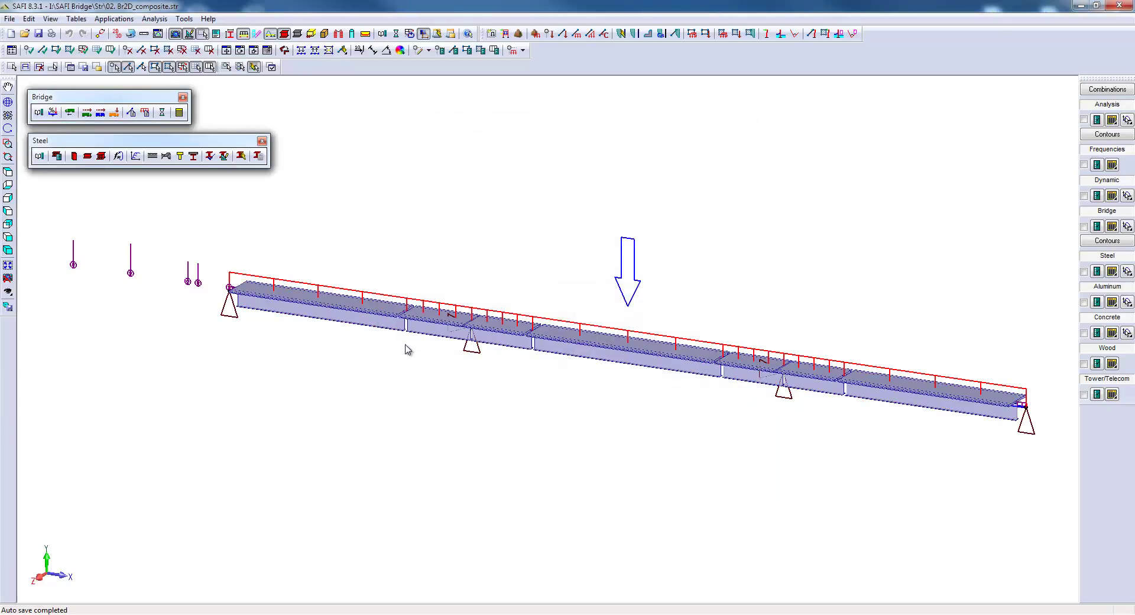
Give M1 7000 mm flange lateral supports on the Steel tab and keep the 1 - Stiffeners layout.
{"action": "double_click", "coordinate": [388, 322]}
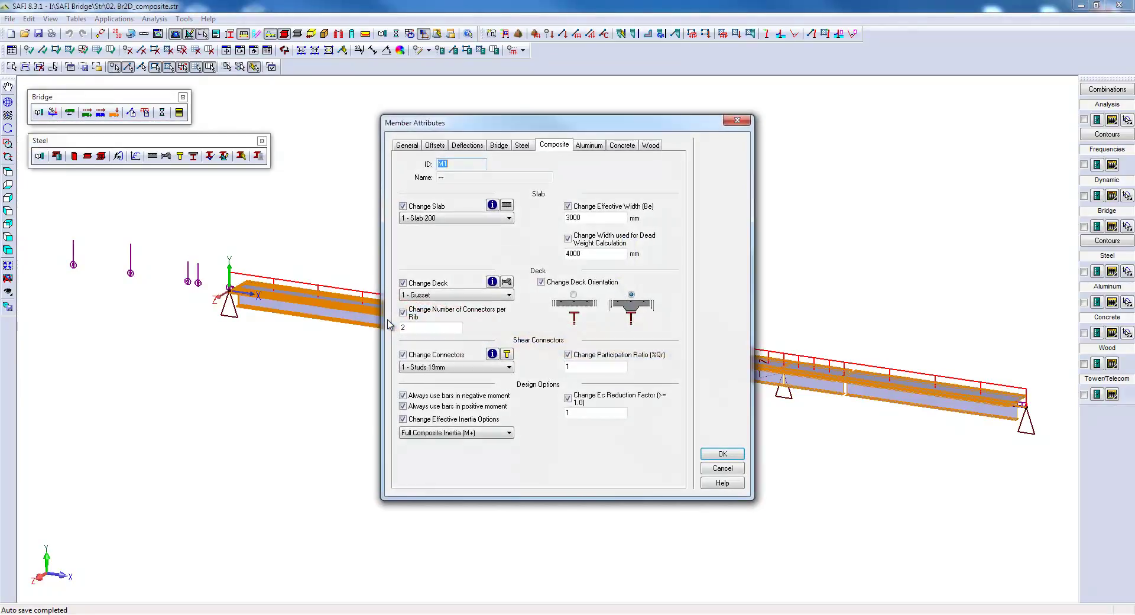
{"action": "left_click", "coordinate": [519, 148]}
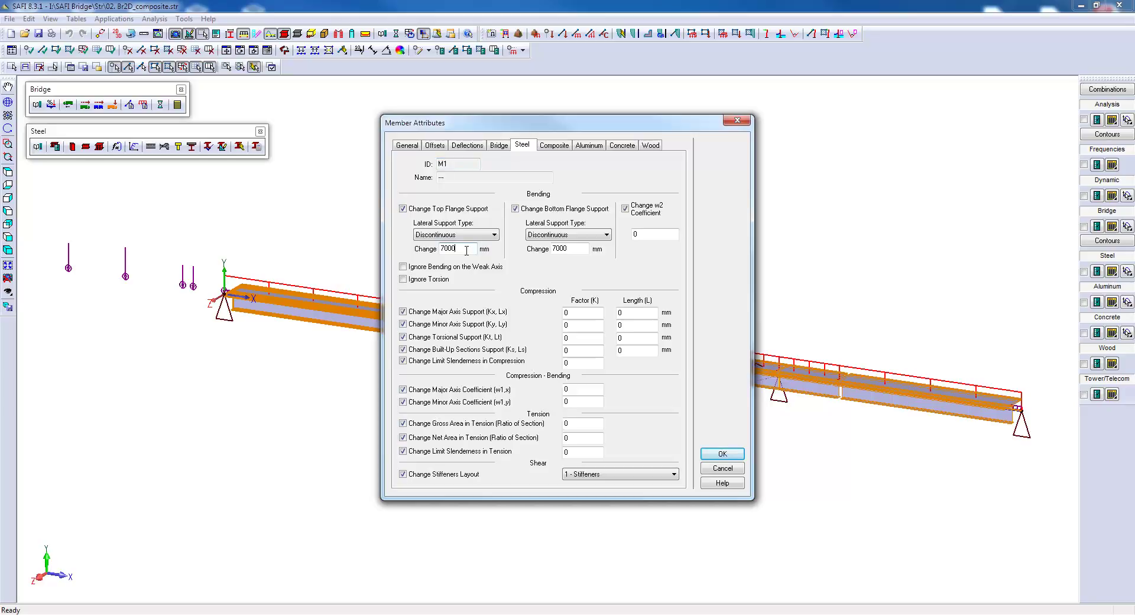
{"action": "left_click", "coordinate": [566, 248]}
{"action": "left_click", "coordinate": [673, 475]}
{"action": "left_click", "coordinate": [673, 476]}
{"action": "left_click", "coordinate": [722, 454]}
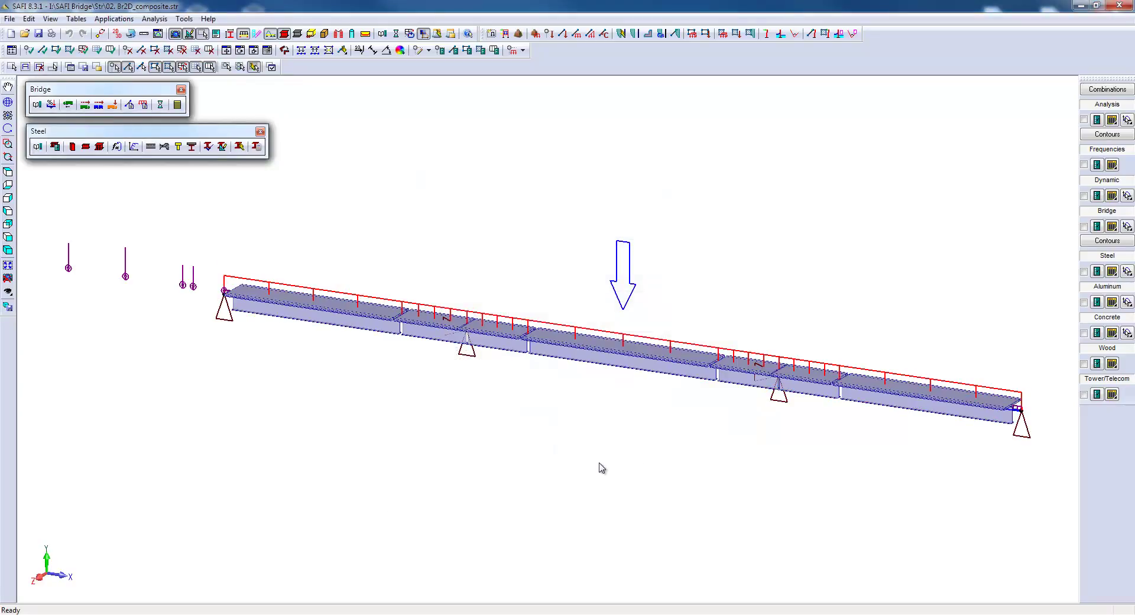
{"action": "left_click", "coordinate": [54, 148]}
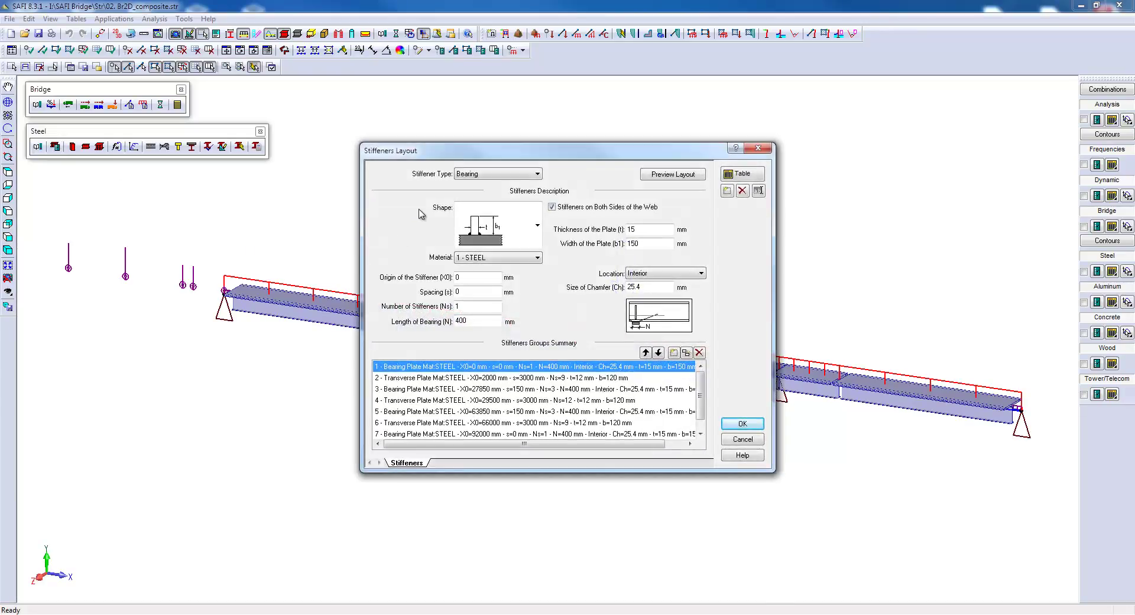
{"action": "left_click", "coordinate": [534, 175]}
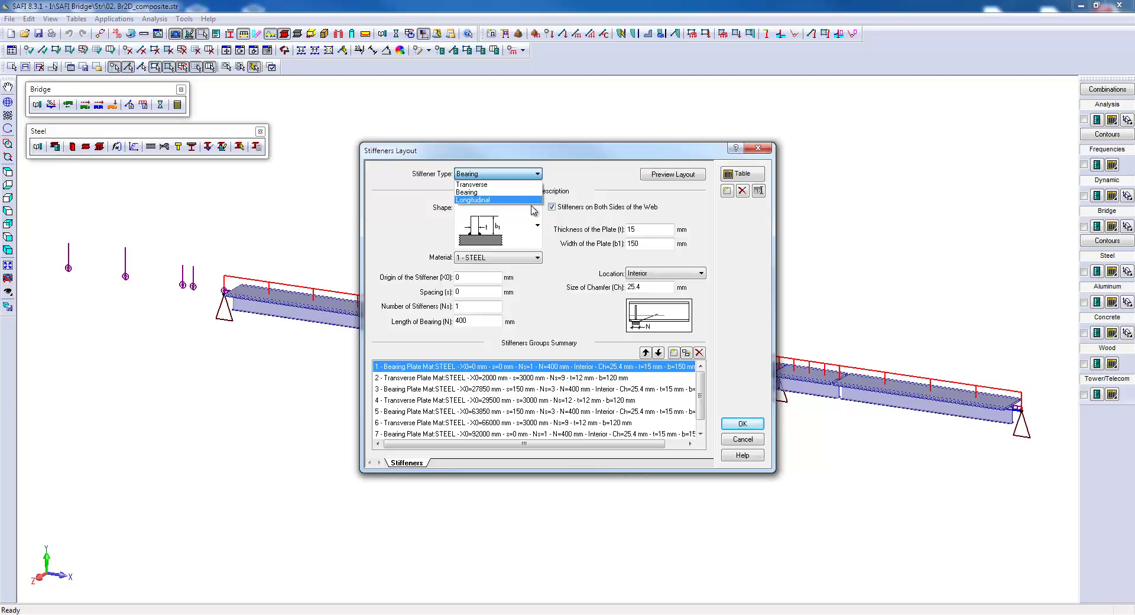
{"action": "left_click", "coordinate": [577, 182]}
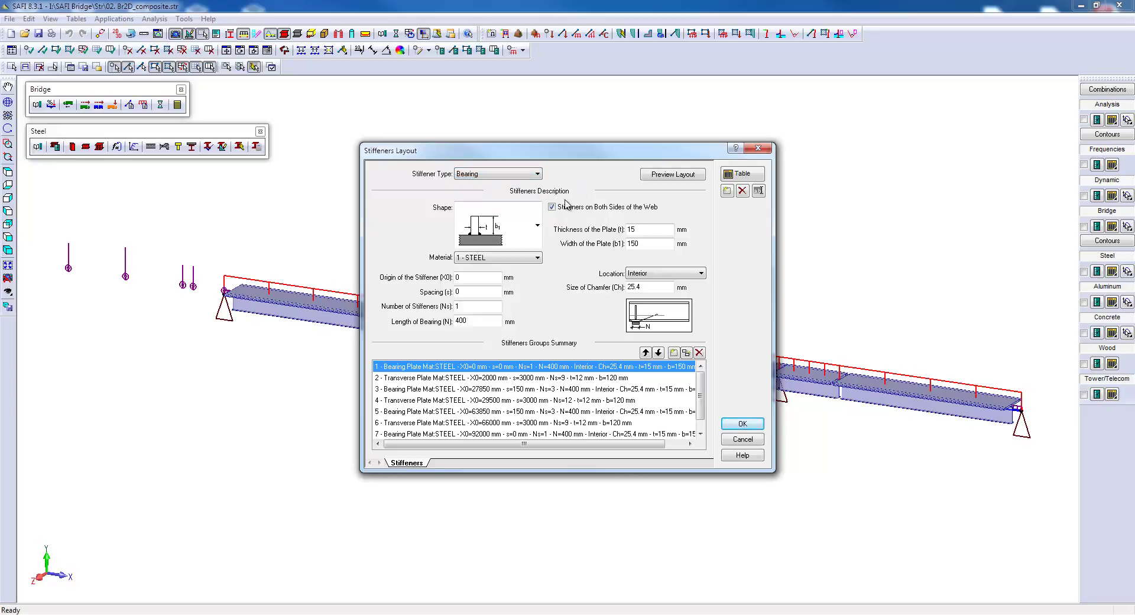
{"action": "left_click", "coordinate": [663, 173]}
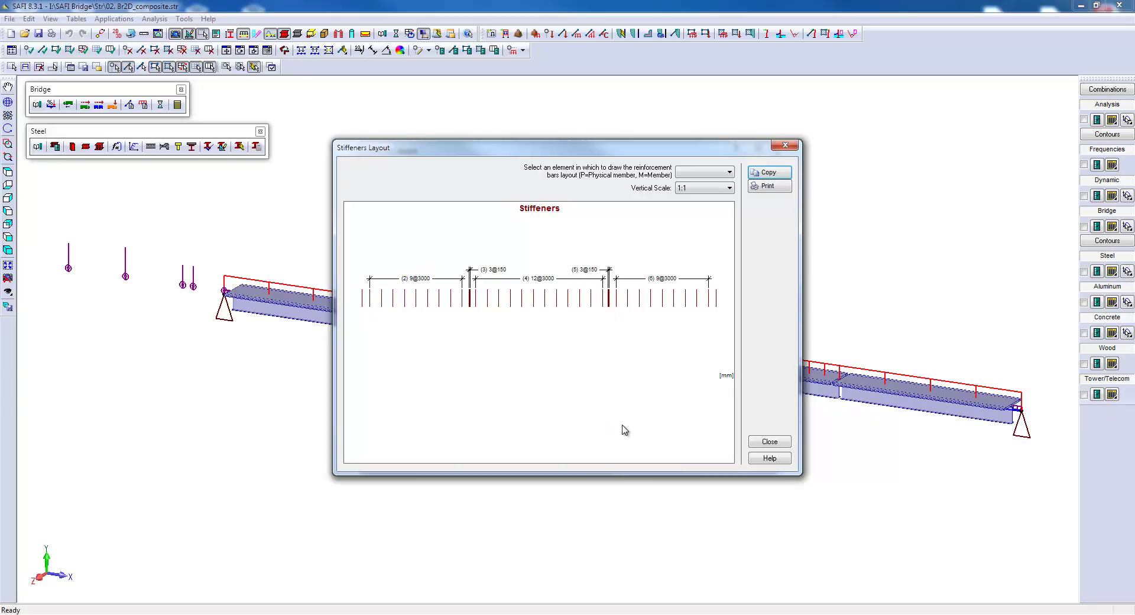
{"action": "left_click", "coordinate": [761, 445]}
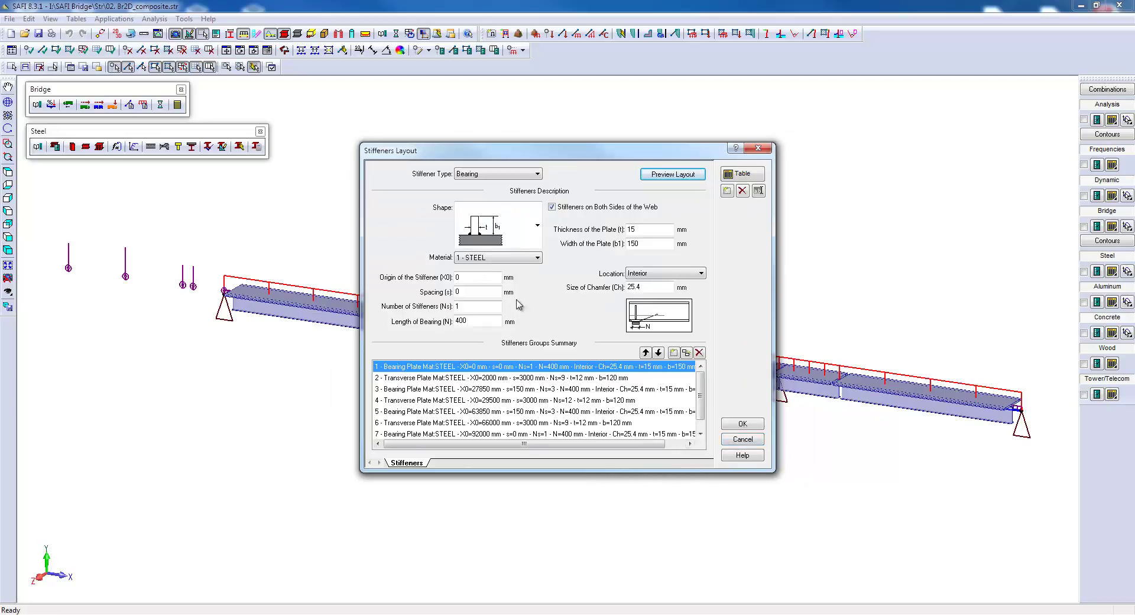
{"action": "left_click", "coordinate": [537, 226]}
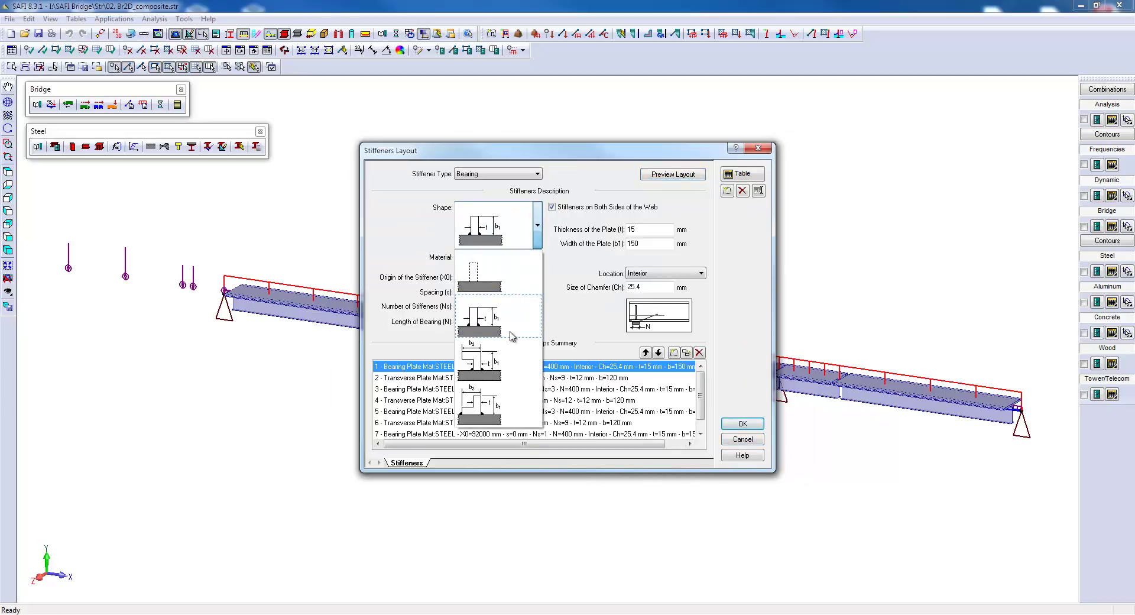
{"action": "left_click", "coordinate": [761, 384]}
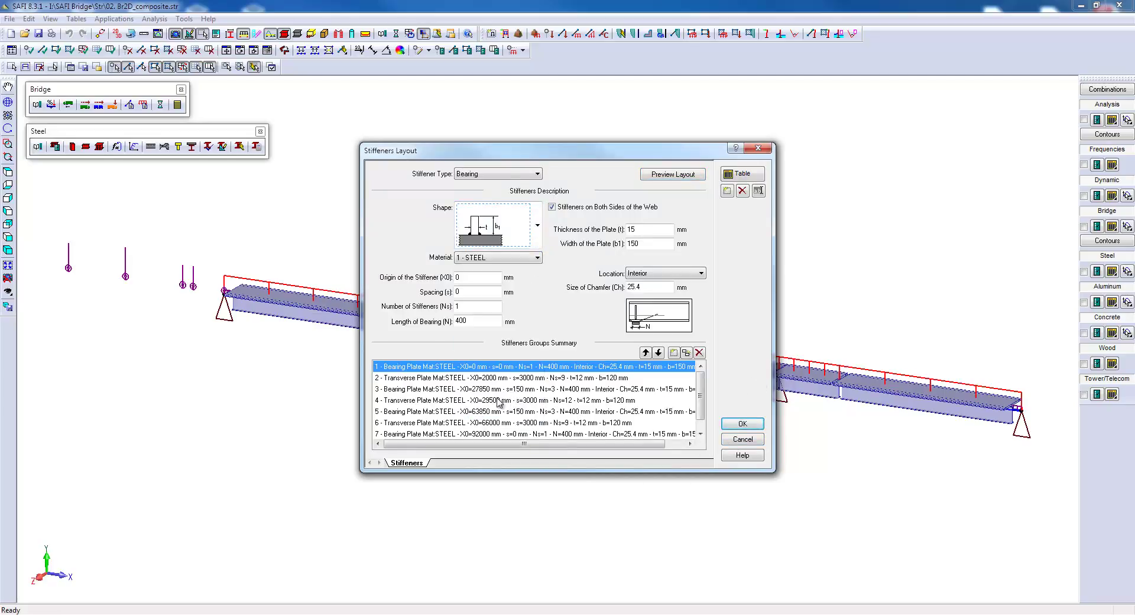
{"action": "left_click", "coordinate": [468, 390]}
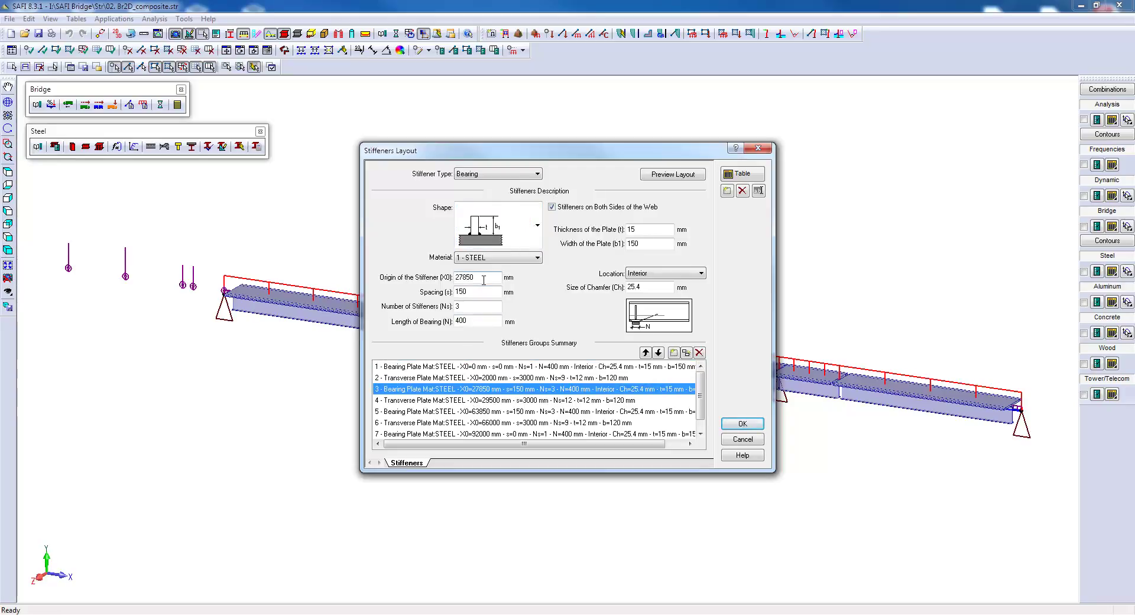
{"action": "left_click_drag", "start_coordinate": [484, 280], "coordinate": [453, 278]}
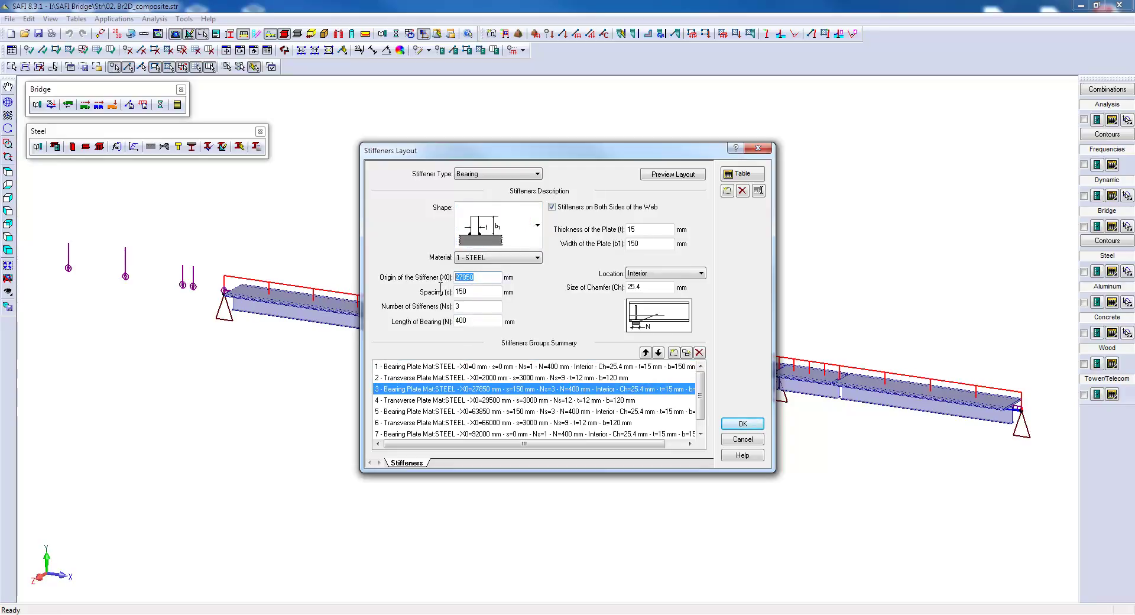
{"action": "left_click", "coordinate": [473, 306]}
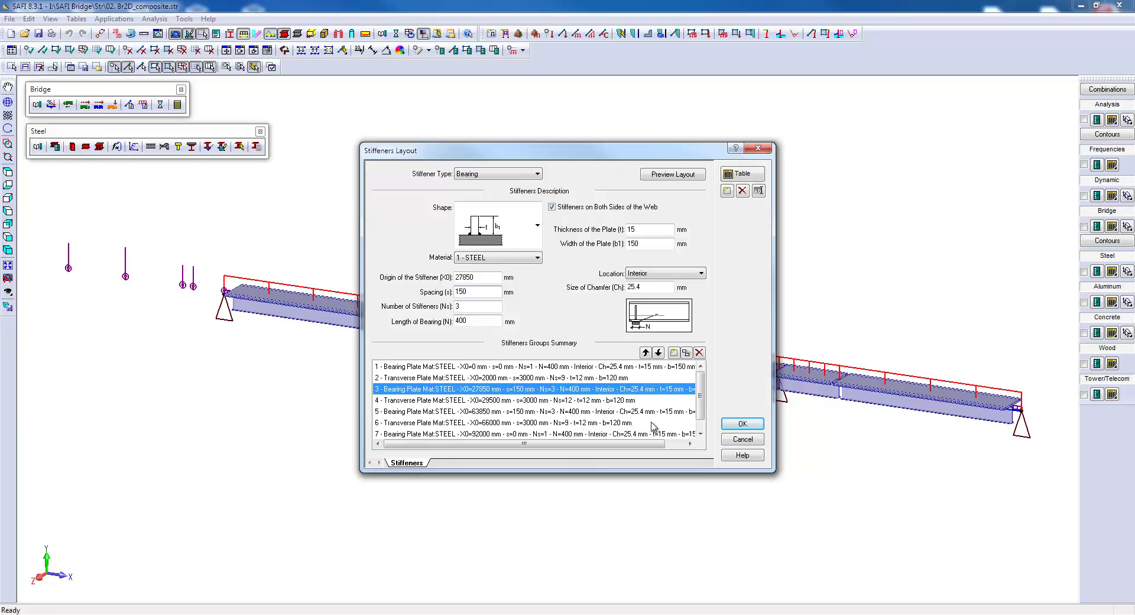
{"action": "left_click", "coordinate": [740, 425]}
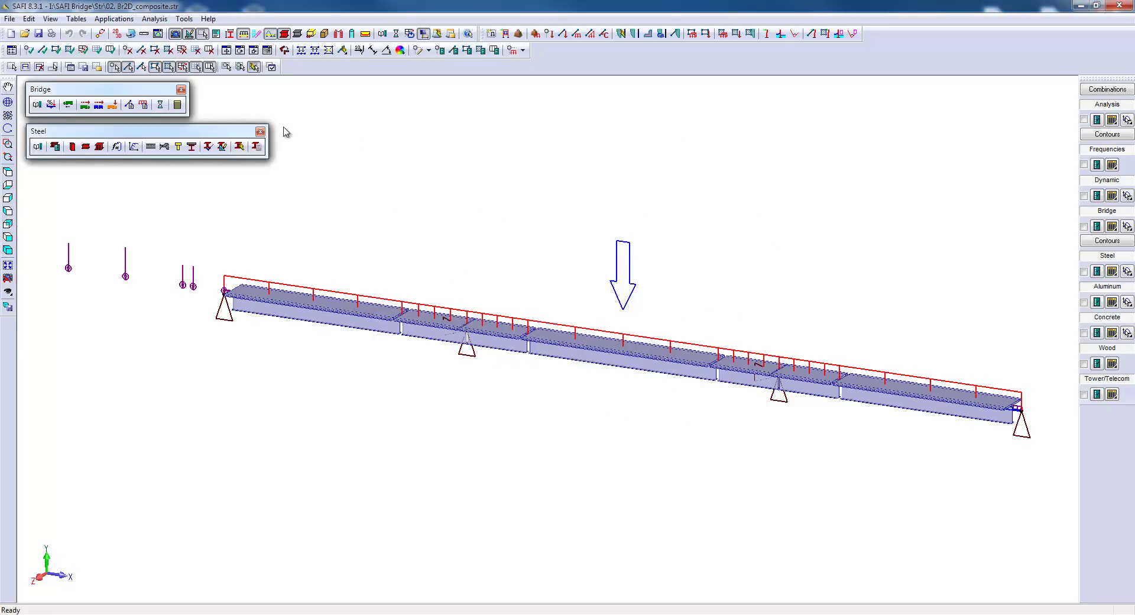
{"action": "left_click", "coordinate": [78, 21]}
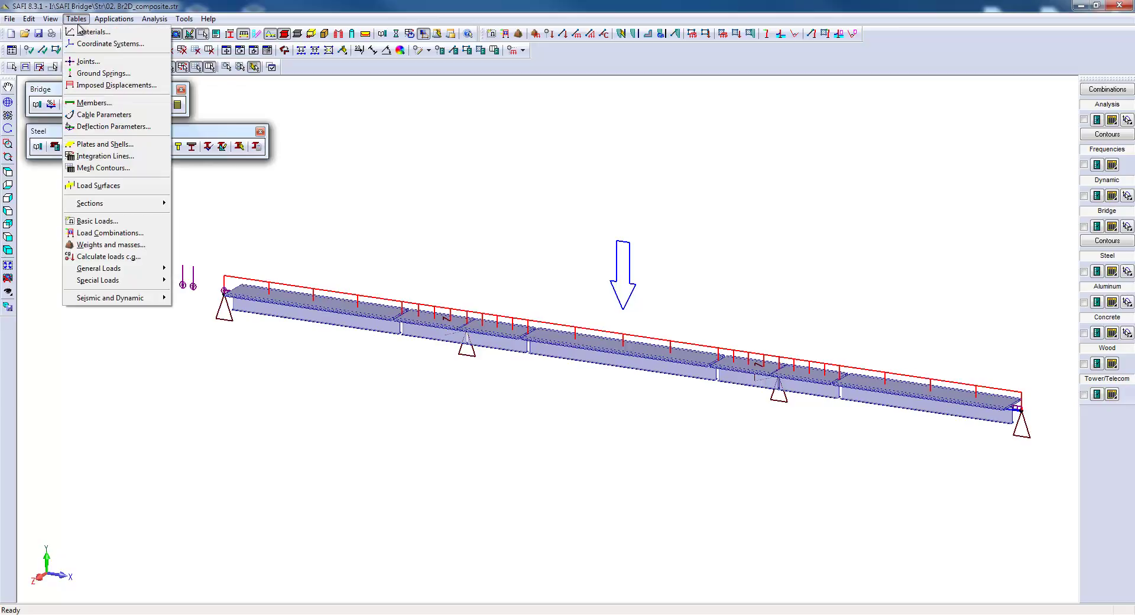
{"action": "left_click", "coordinate": [98, 221]}
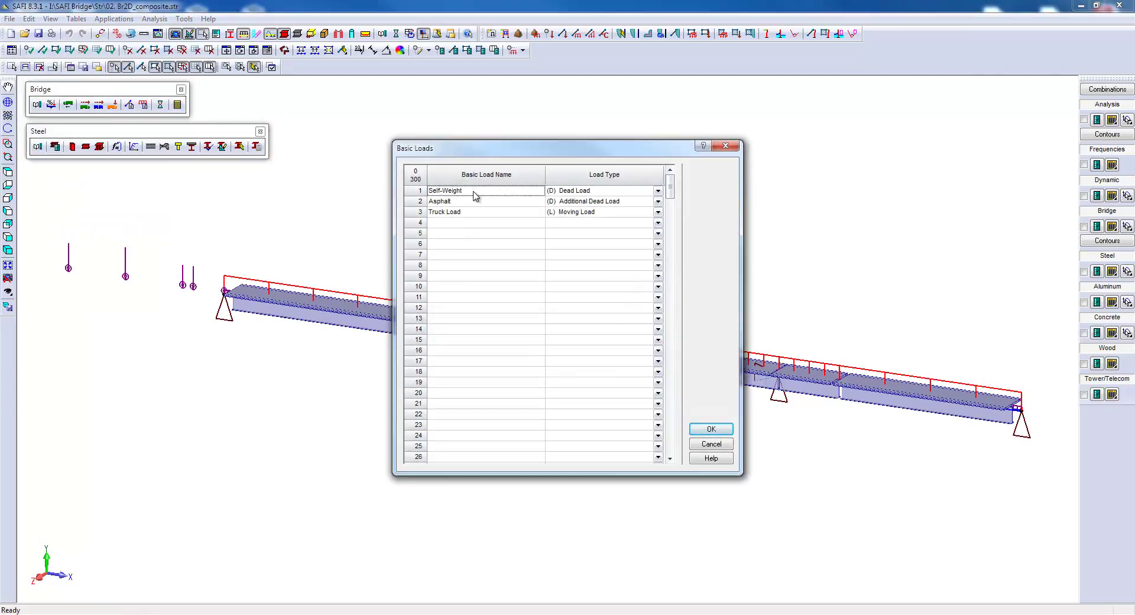
{"action": "left_click_drag", "start_coordinate": [479, 152], "coordinate": [223, 187]}
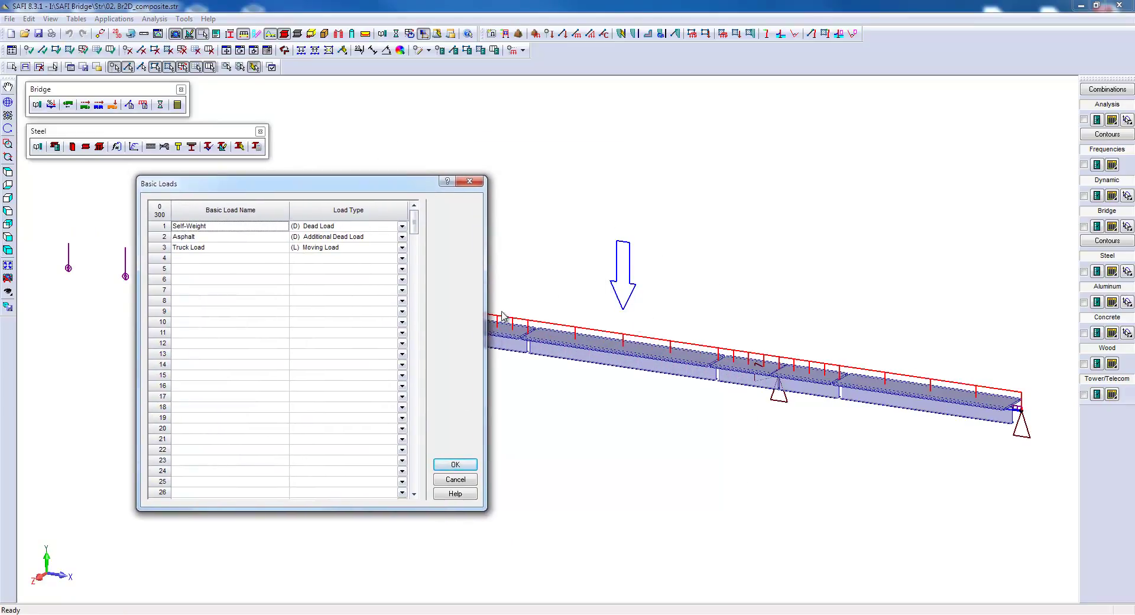
{"action": "left_click", "coordinate": [228, 240]}
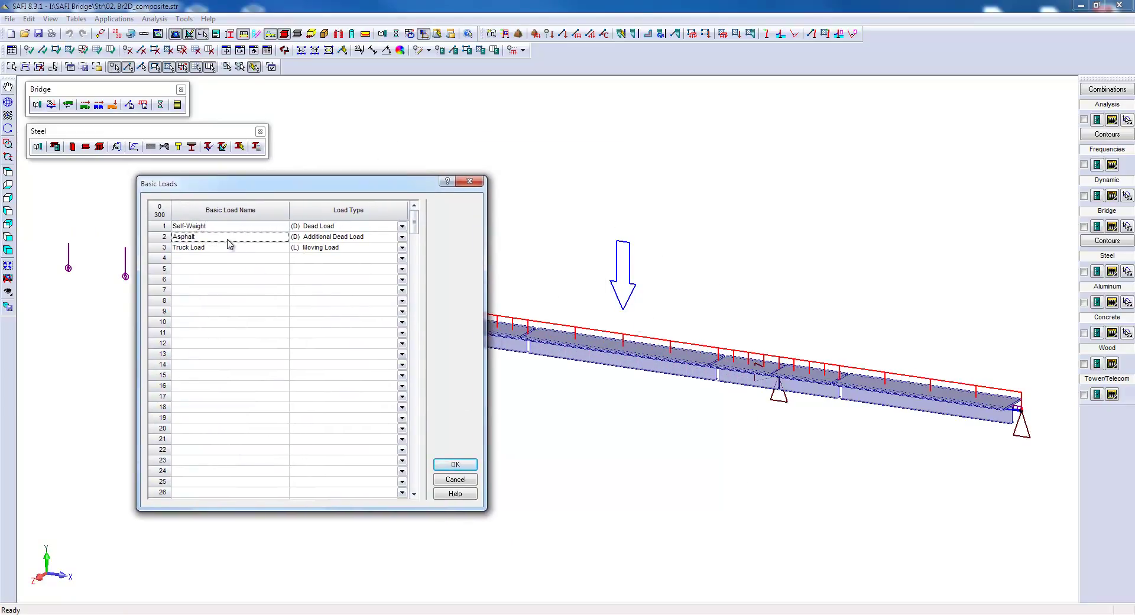
{"action": "left_click", "coordinate": [269, 249]}
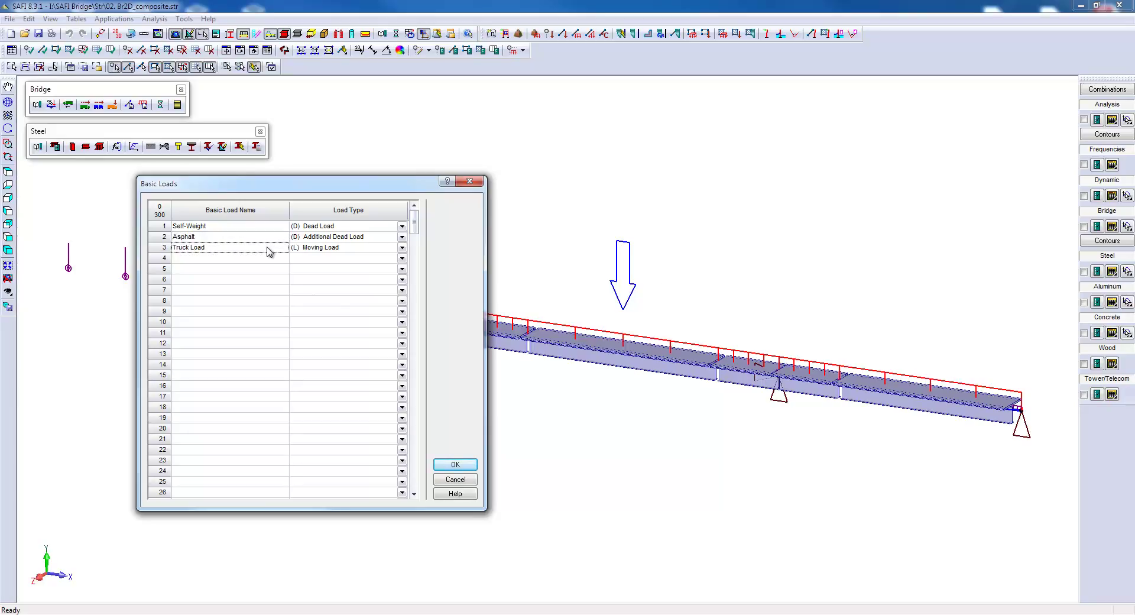
{"action": "left_click", "coordinate": [402, 226]}
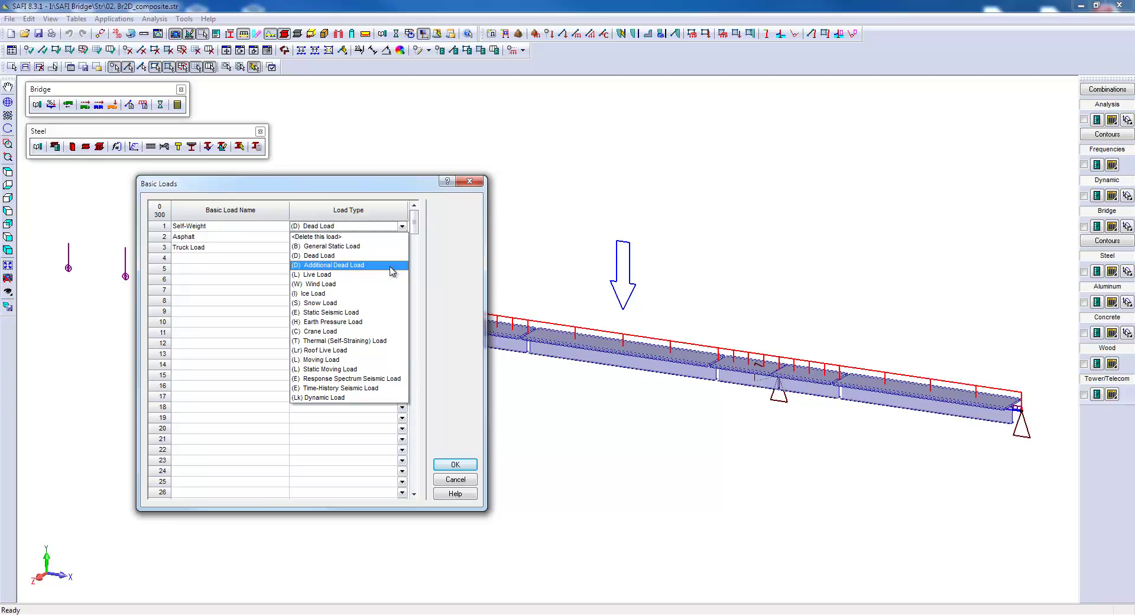
{"action": "left_click", "coordinate": [452, 261]}
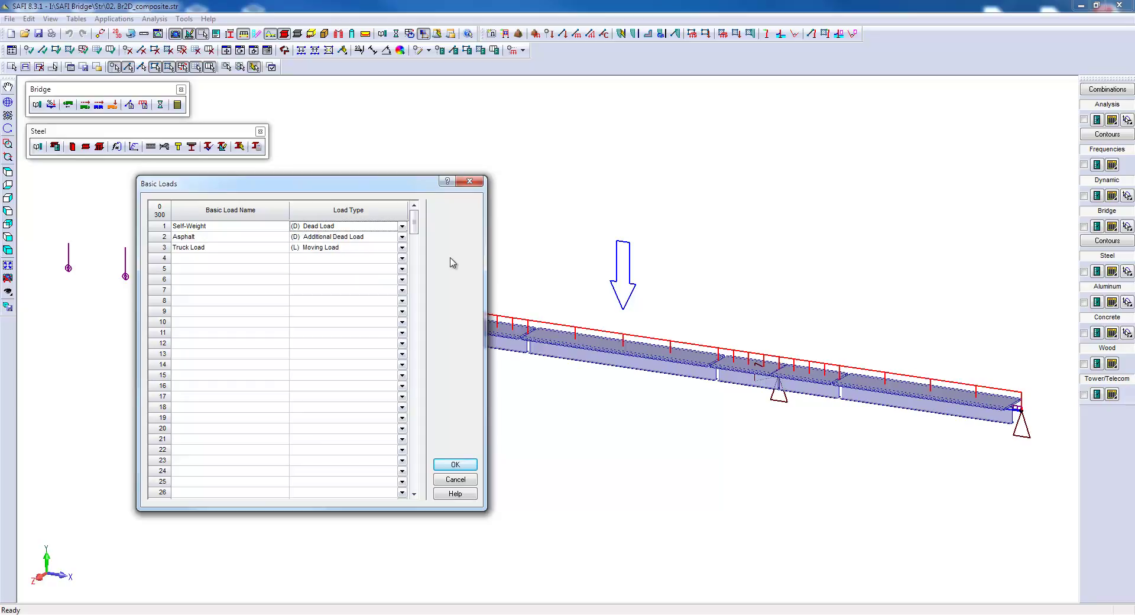
Close the basic loads table and set the member Section Shape display to Hidden.
{"action": "left_click", "coordinate": [456, 465]}
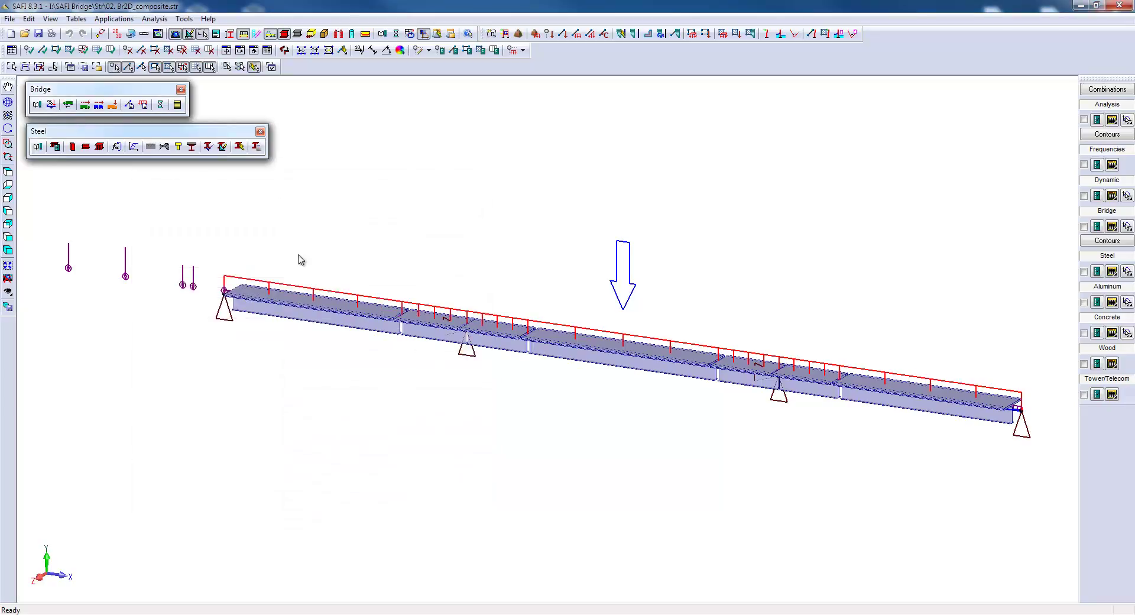
{"action": "left_click", "coordinate": [157, 34]}
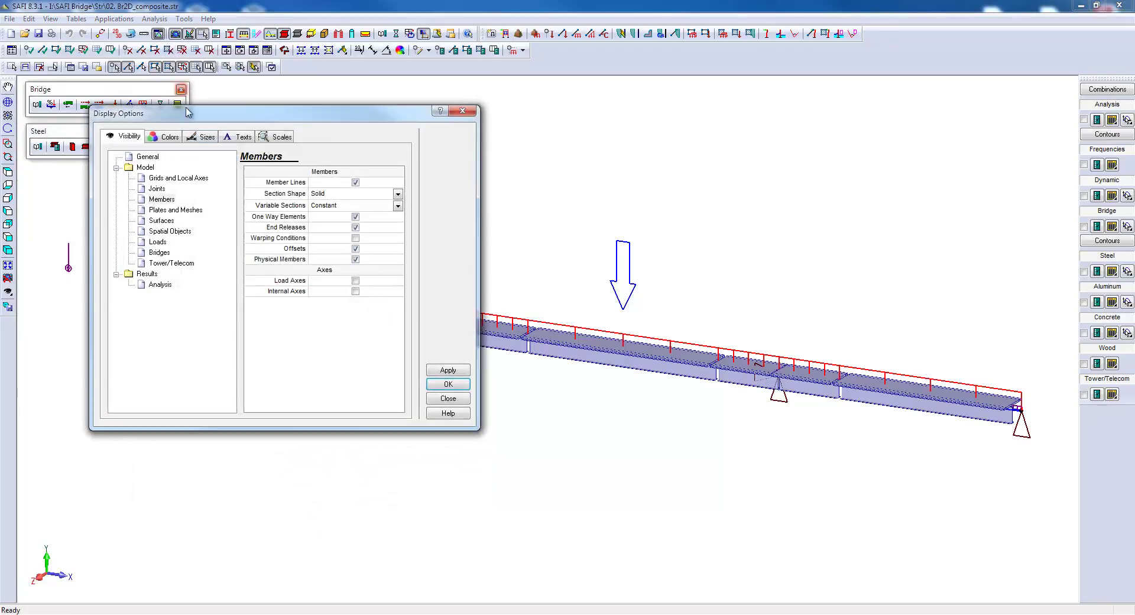
{"action": "left_click", "coordinate": [164, 199]}
{"action": "left_click", "coordinate": [398, 194]}
{"action": "left_click", "coordinate": [393, 206]}
{"action": "left_click", "coordinate": [448, 370]}
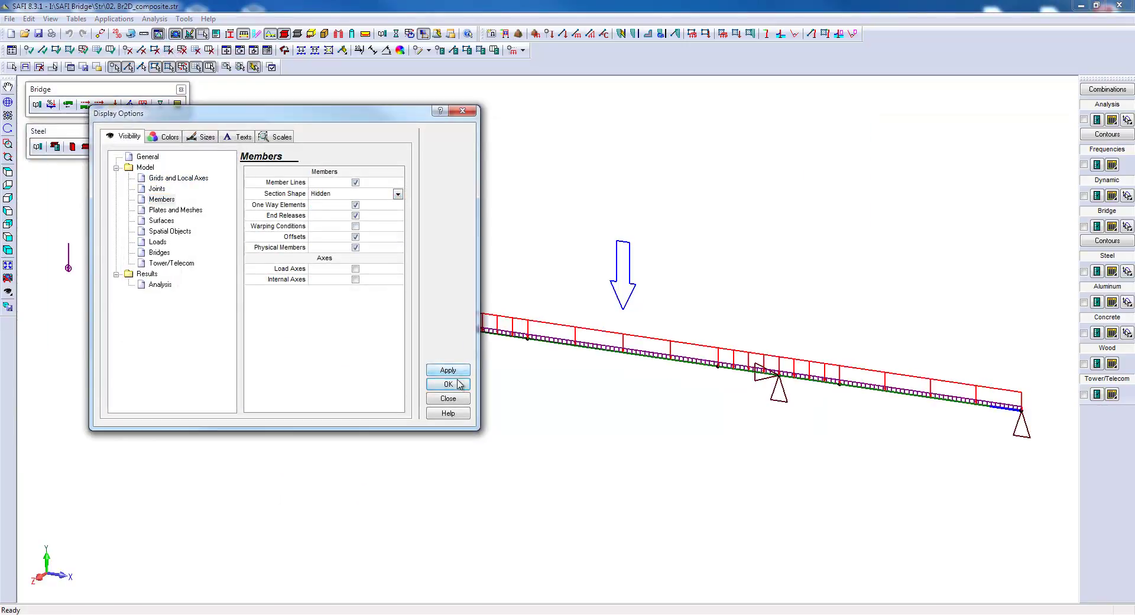
{"action": "left_click", "coordinate": [459, 384]}
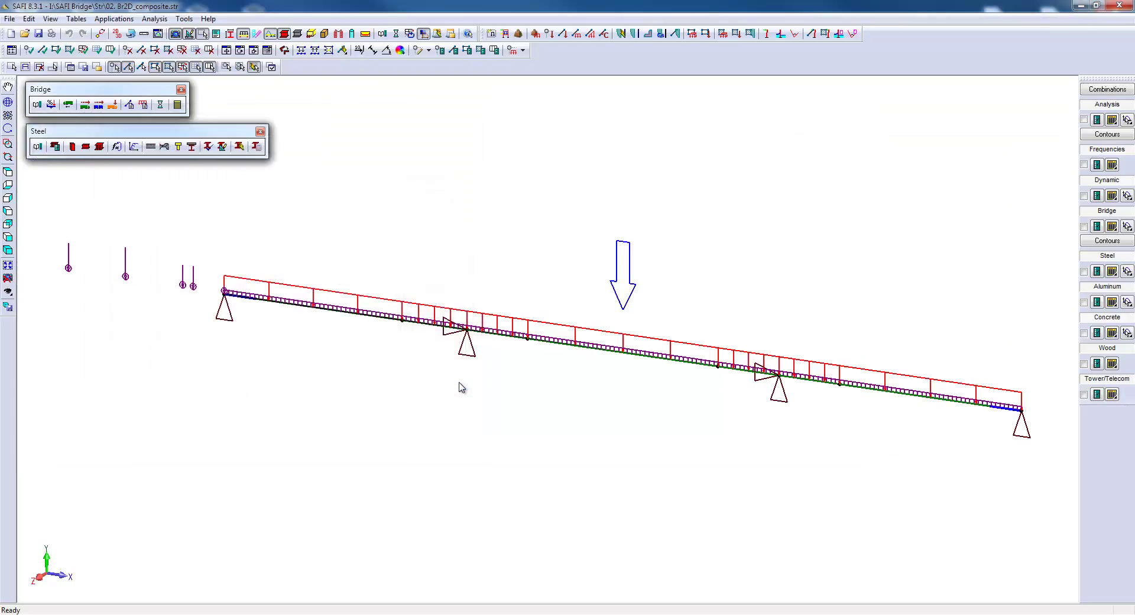
Review the CSA S6-06 bridge and steel design parameters and confirm the design code settings.
{"action": "left_click", "coordinate": [37, 147]}
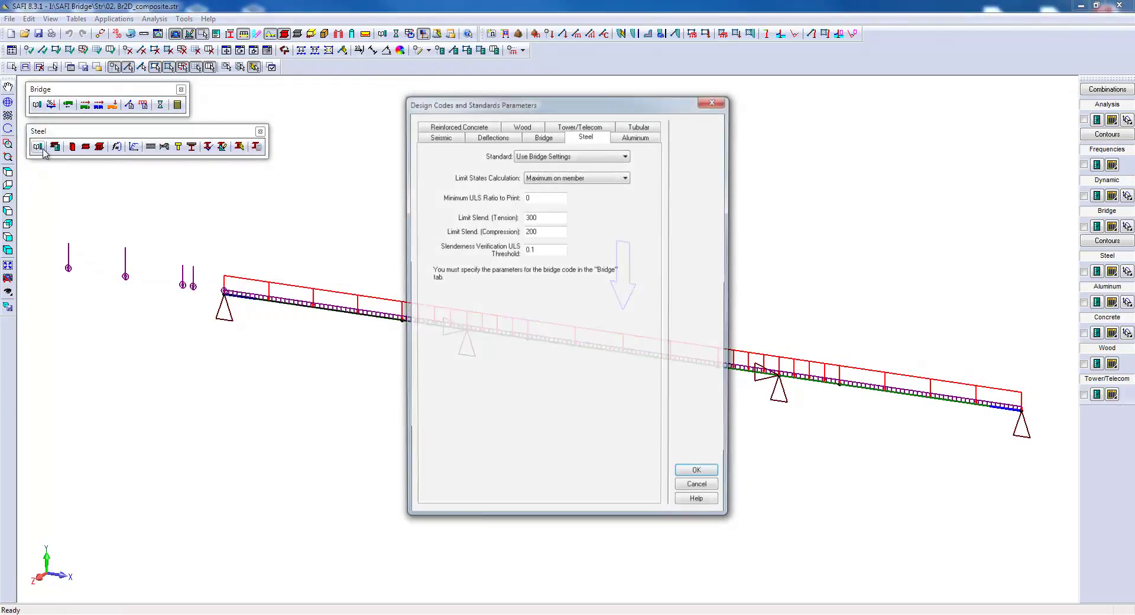
{"action": "left_click", "coordinate": [543, 137]}
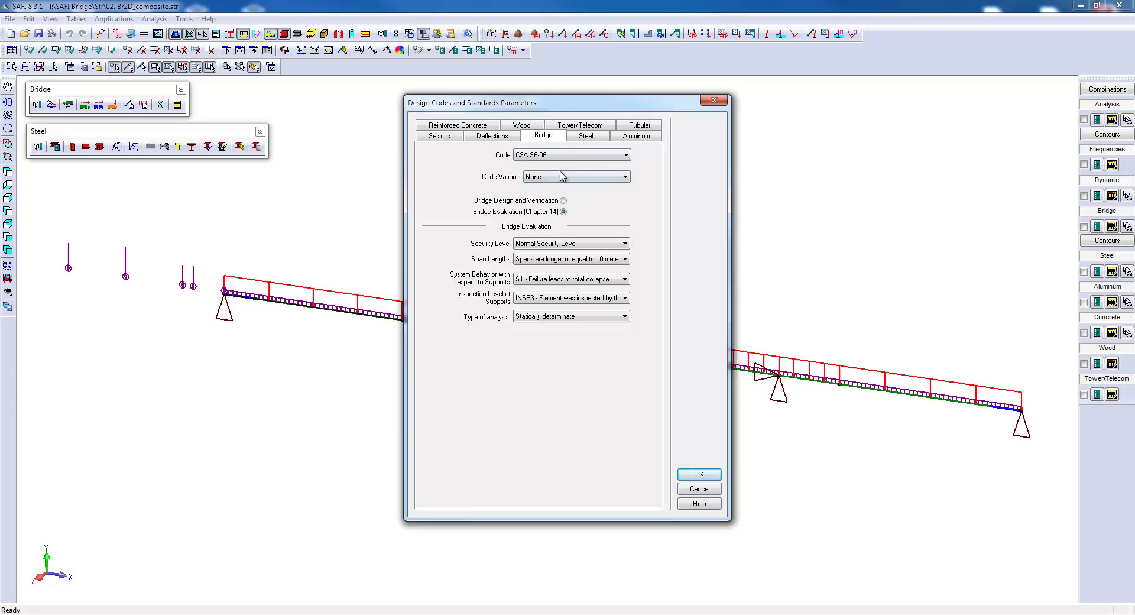
{"action": "left_click", "coordinate": [577, 140]}
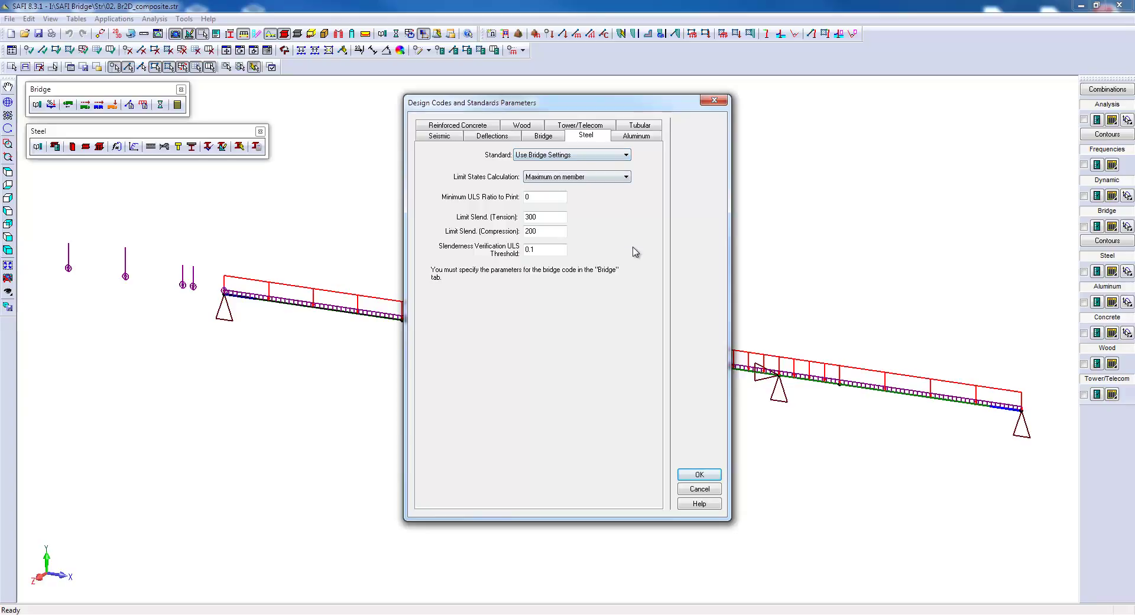
{"action": "left_click", "coordinate": [700, 474]}
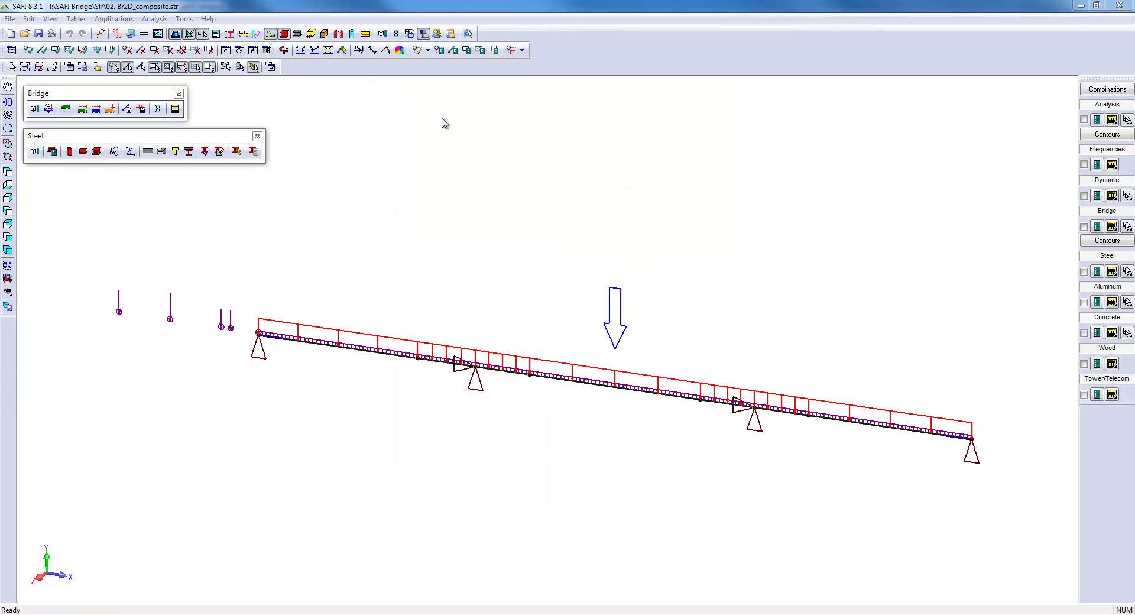
Save the model and run the Moving Loads analysis with Verification - Steel until it finishes.
{"action": "left_click", "coordinate": [399, 40]}
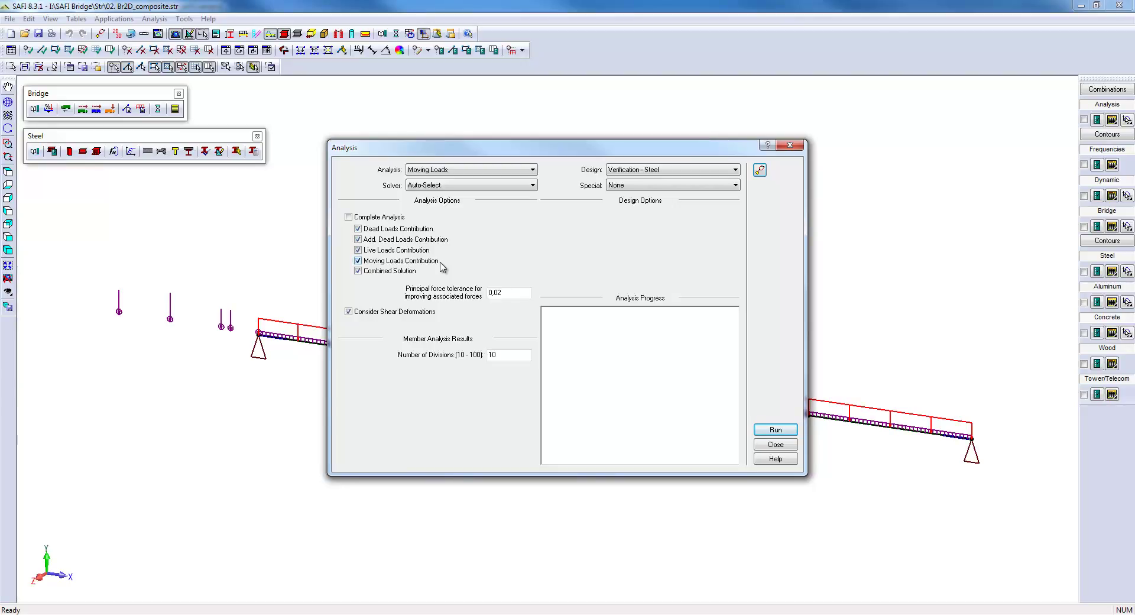
{"action": "left_click", "coordinate": [775, 430]}
{"action": "left_click", "coordinate": [553, 341]}
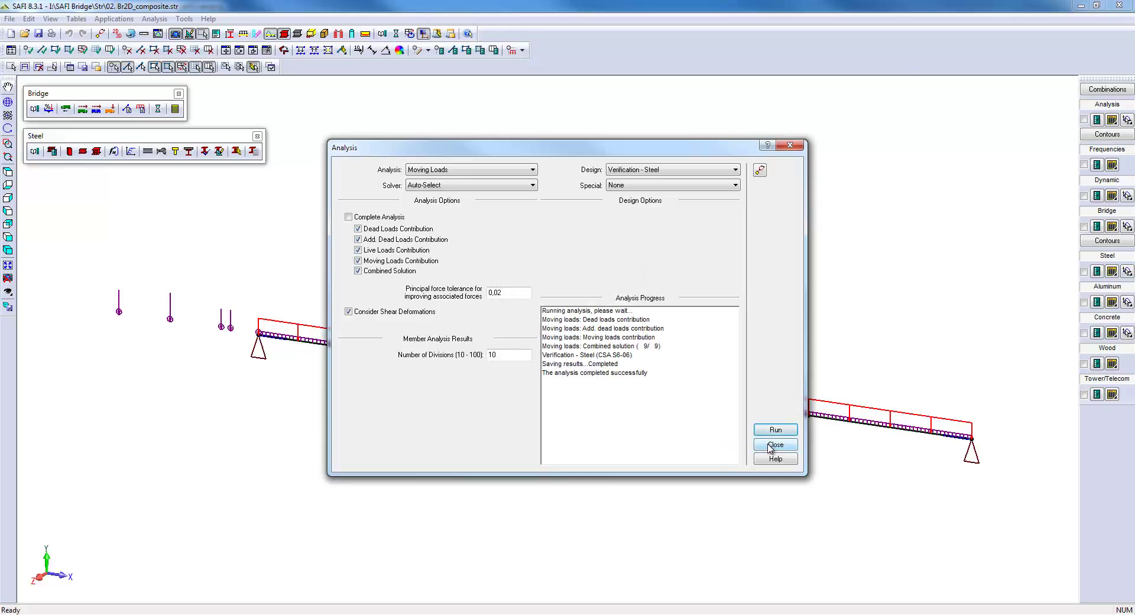
{"action": "left_click", "coordinate": [776, 445]}
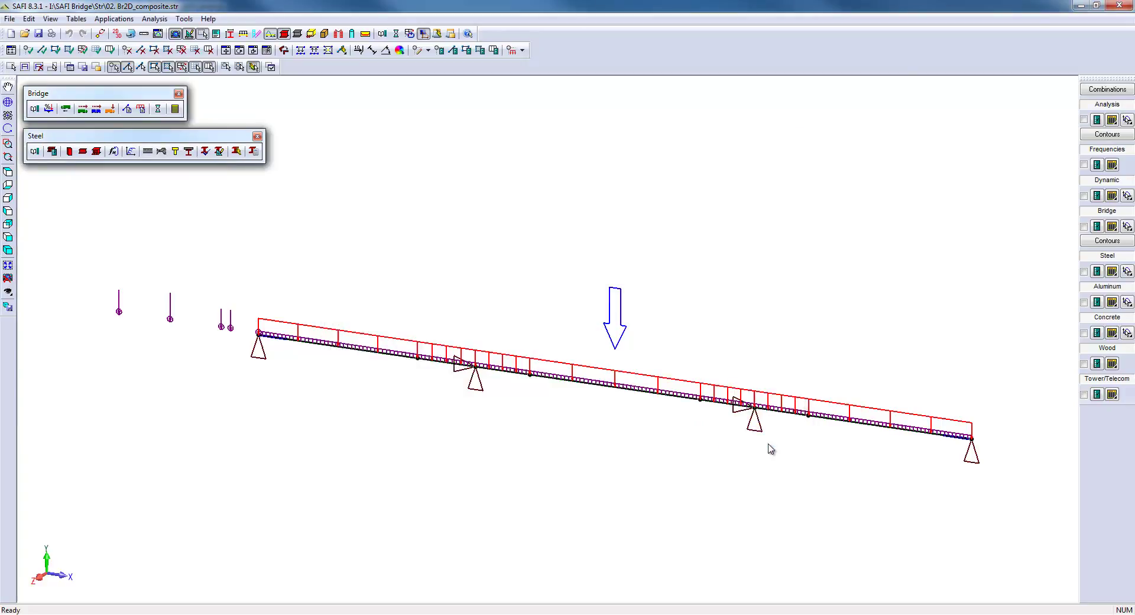
Turn on bridge results and swap the factored Mz envelope for the factored Fy (Shear) envelope.
{"action": "left_click", "coordinate": [1085, 227]}
{"action": "left_click", "coordinate": [1097, 227]}
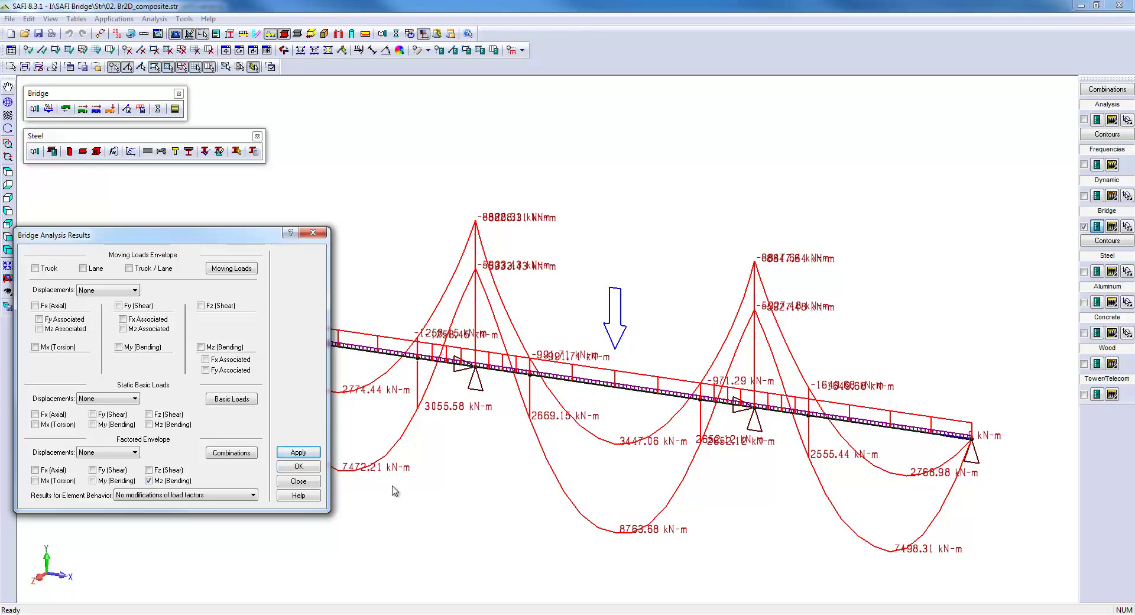
{"action": "left_click", "coordinate": [148, 481]}
{"action": "left_click", "coordinate": [93, 470]}
{"action": "left_click", "coordinate": [296, 453]}
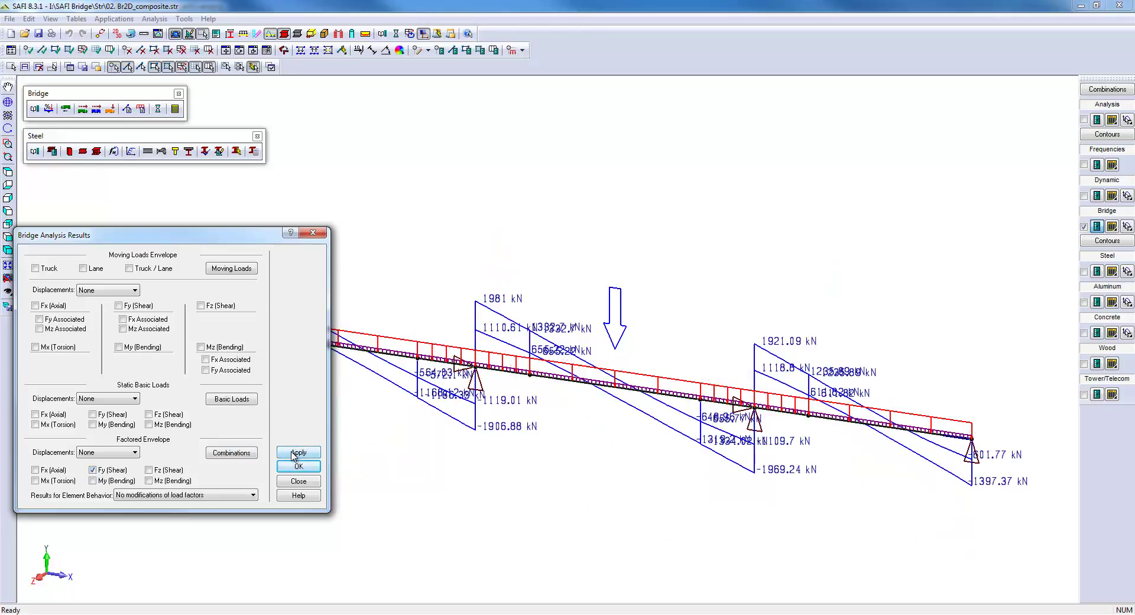
{"action": "left_click", "coordinate": [298, 482]}
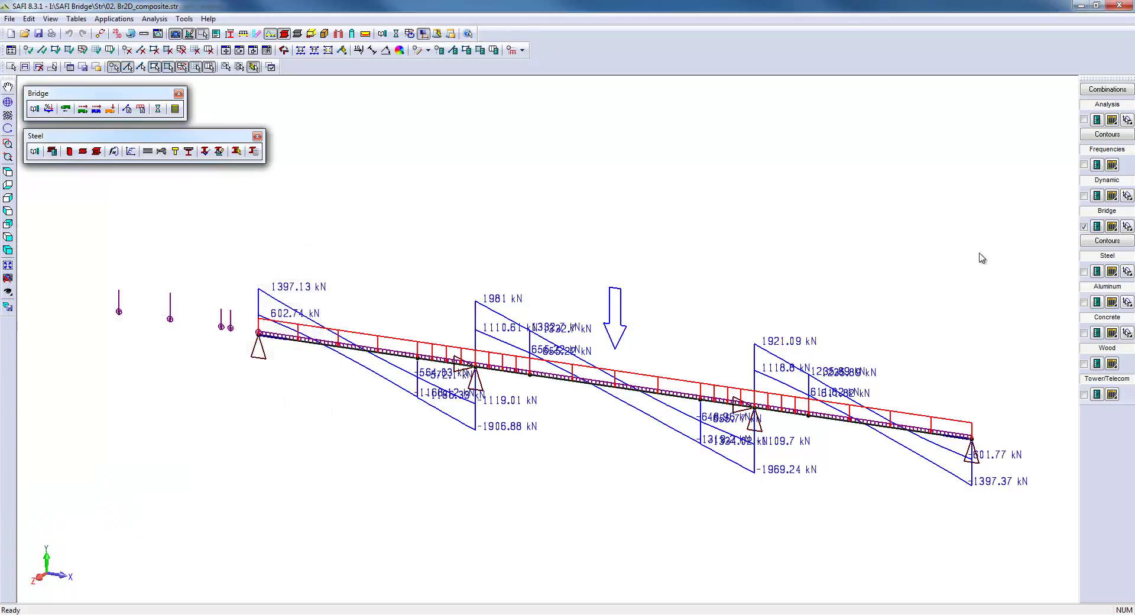
{"action": "left_click", "coordinate": [1127, 227]}
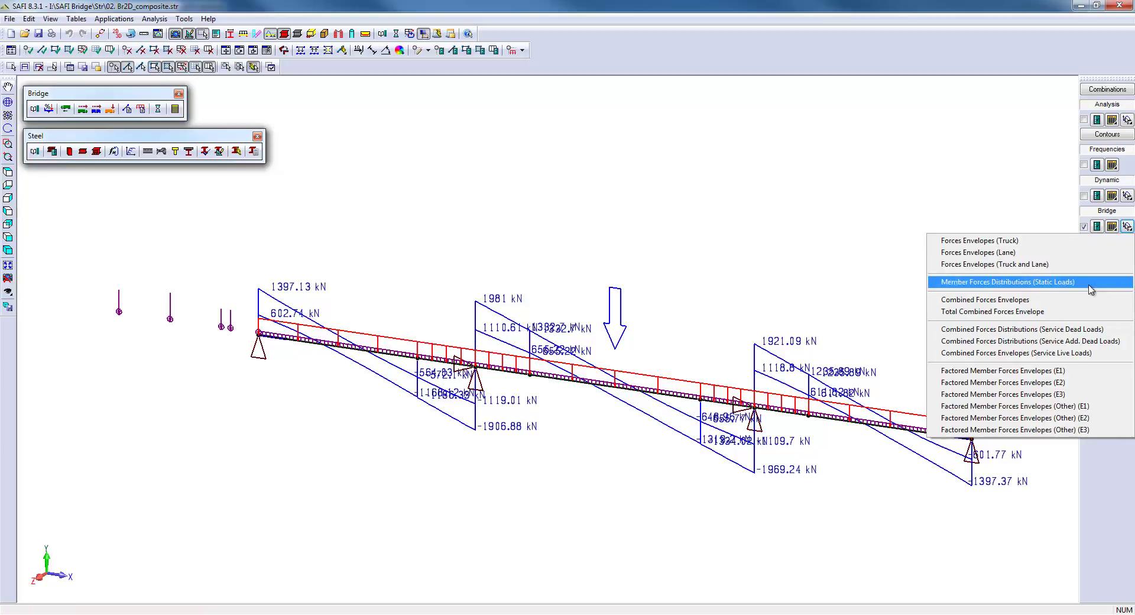
Show the Combined Forces Envelopes Mz diagram and set up interpolation at 25500 mm.
{"action": "left_click", "coordinate": [1086, 302]}
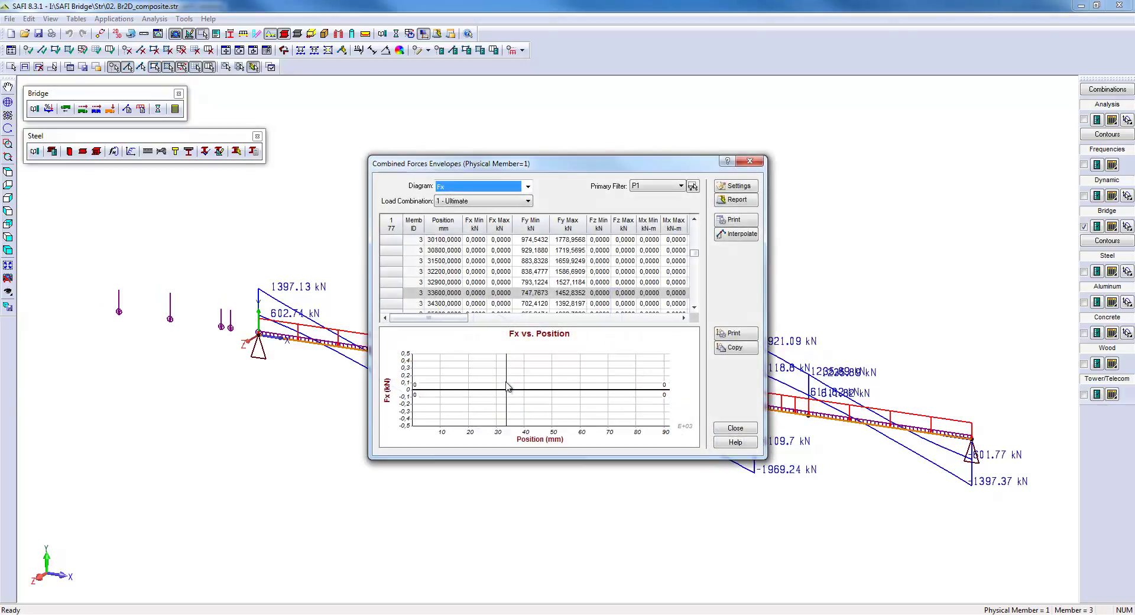
{"action": "left_click", "coordinate": [527, 187]}
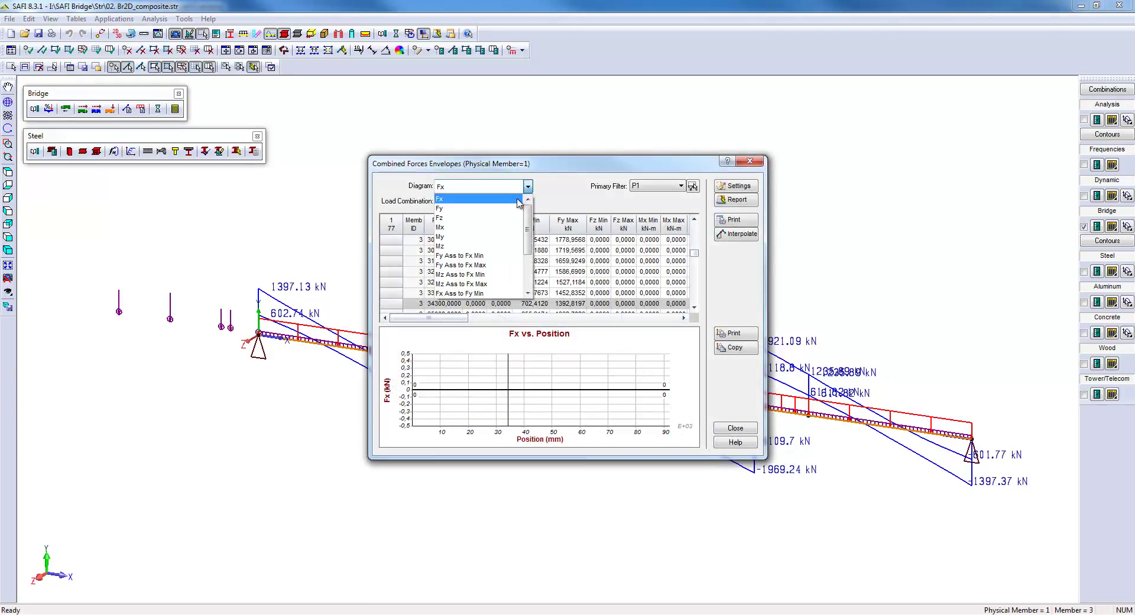
{"action": "left_click", "coordinate": [502, 247]}
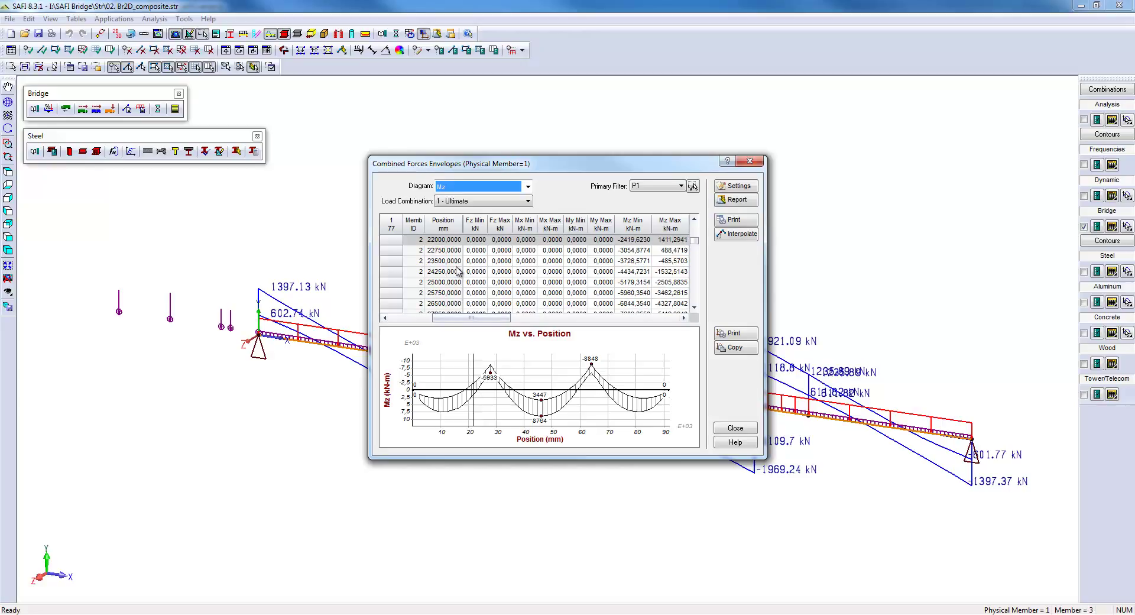
{"action": "left_click", "coordinate": [447, 292]}
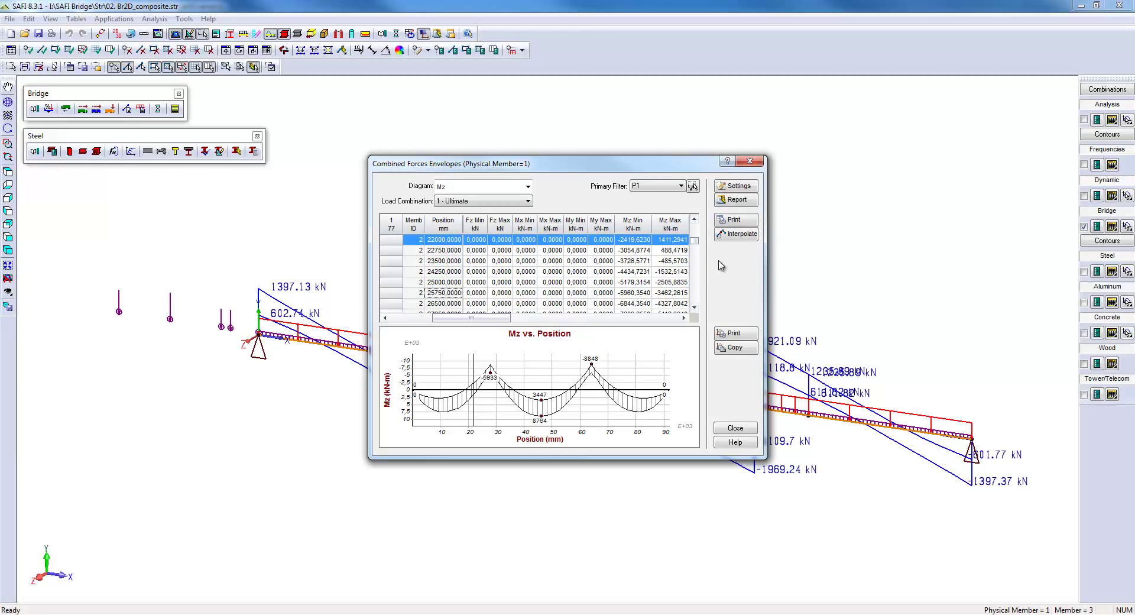
{"action": "left_click", "coordinate": [735, 235]}
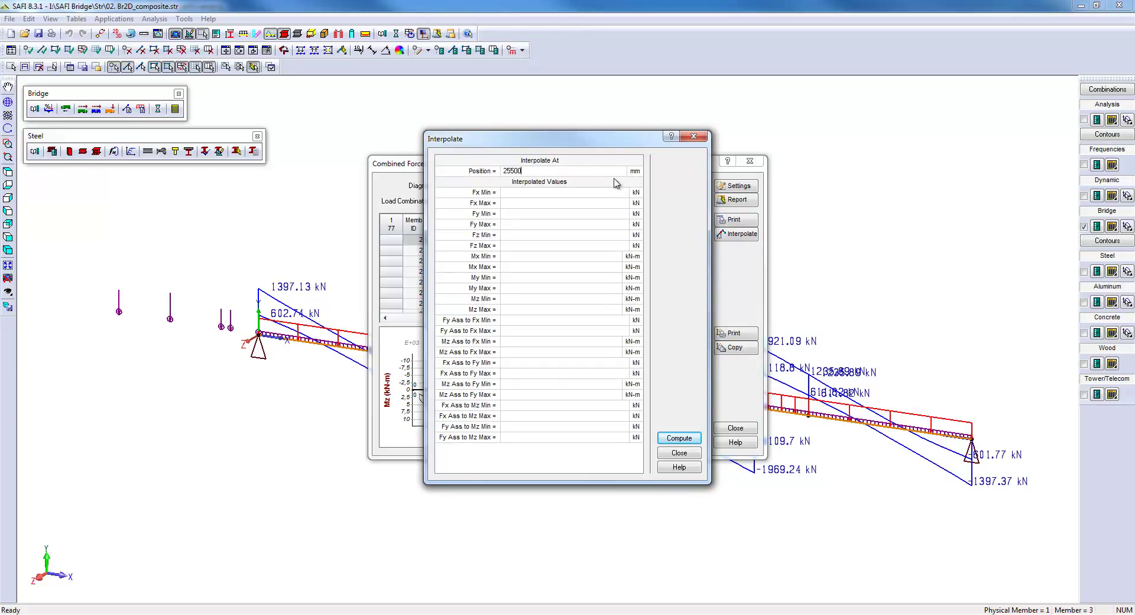
Compute forces at 25500 mm, giving Mz from -5700.01 to -3143.47 kN-m, then close Interpolate.
{"action": "left_click", "coordinate": [680, 439]}
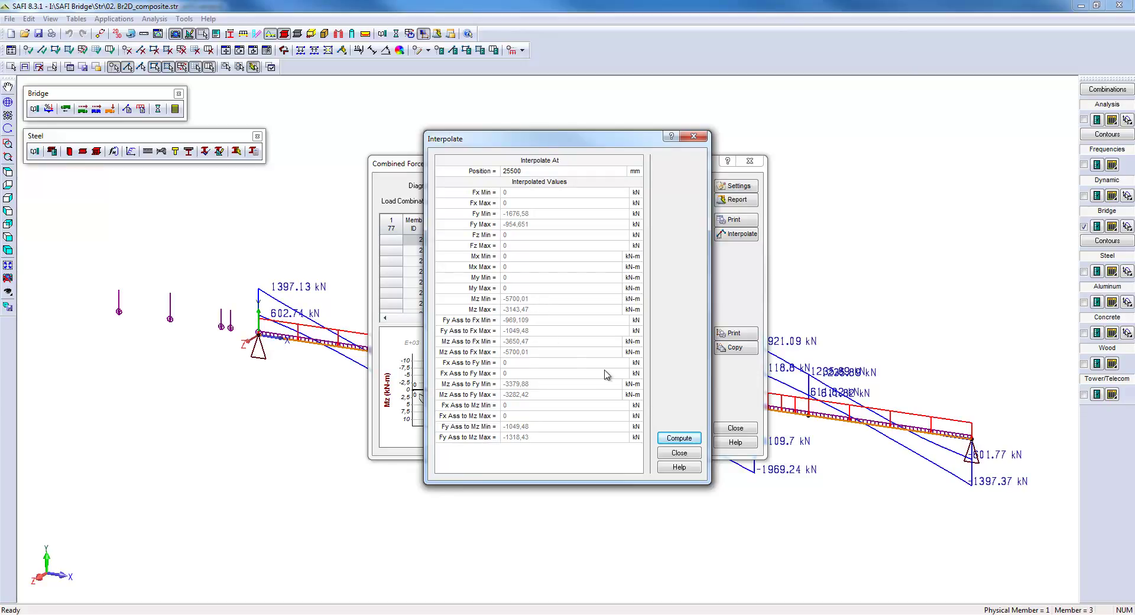
{"action": "left_click_drag", "start_coordinate": [625, 141], "coordinate": [999, 137]}
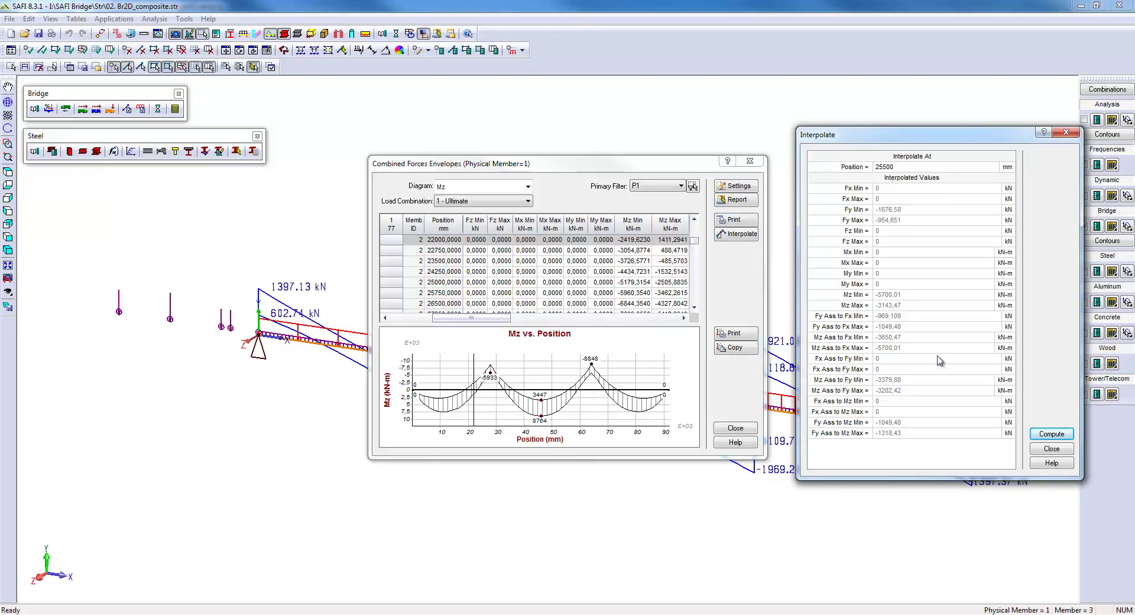
{"action": "left_click", "coordinate": [1065, 448]}
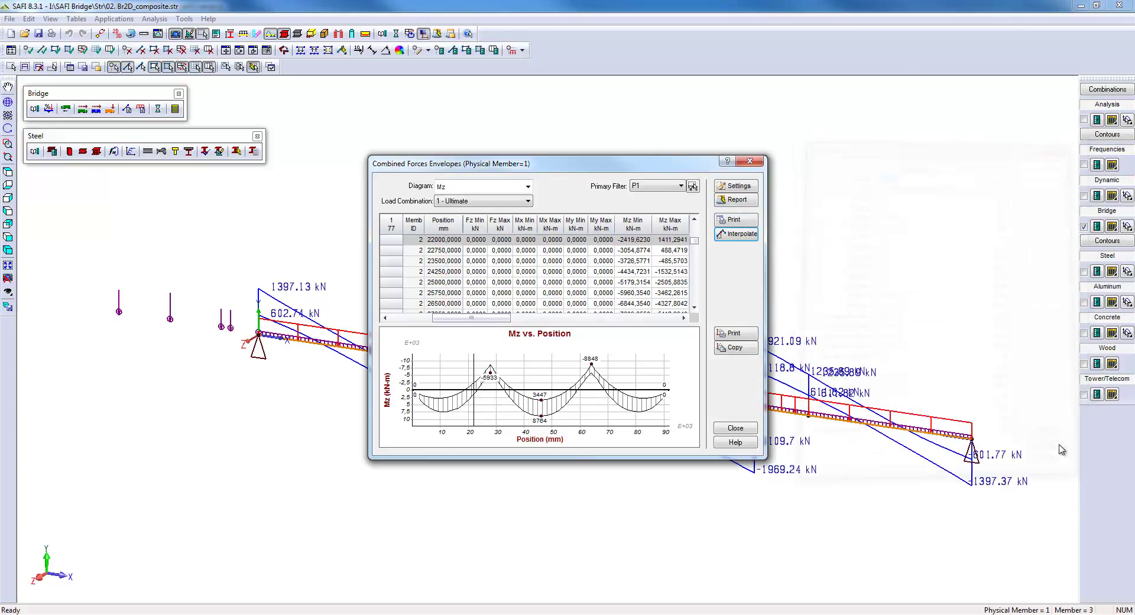
Close the envelopes, select the right-span girder and display its steel verification ratios.
{"action": "left_click", "coordinate": [735, 427]}
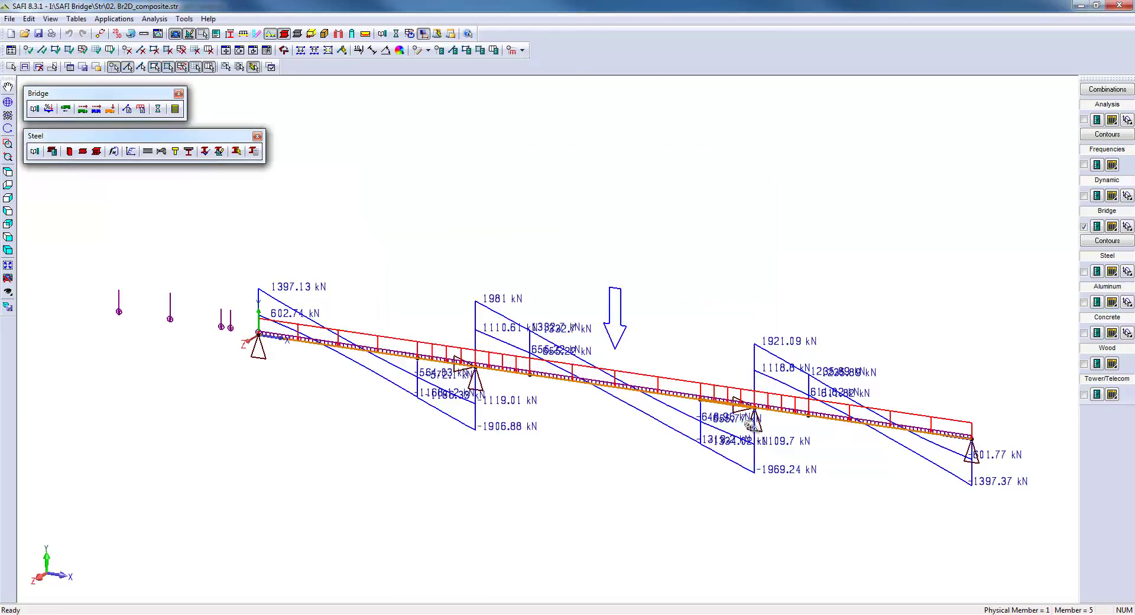
{"action": "left_click", "coordinate": [783, 413]}
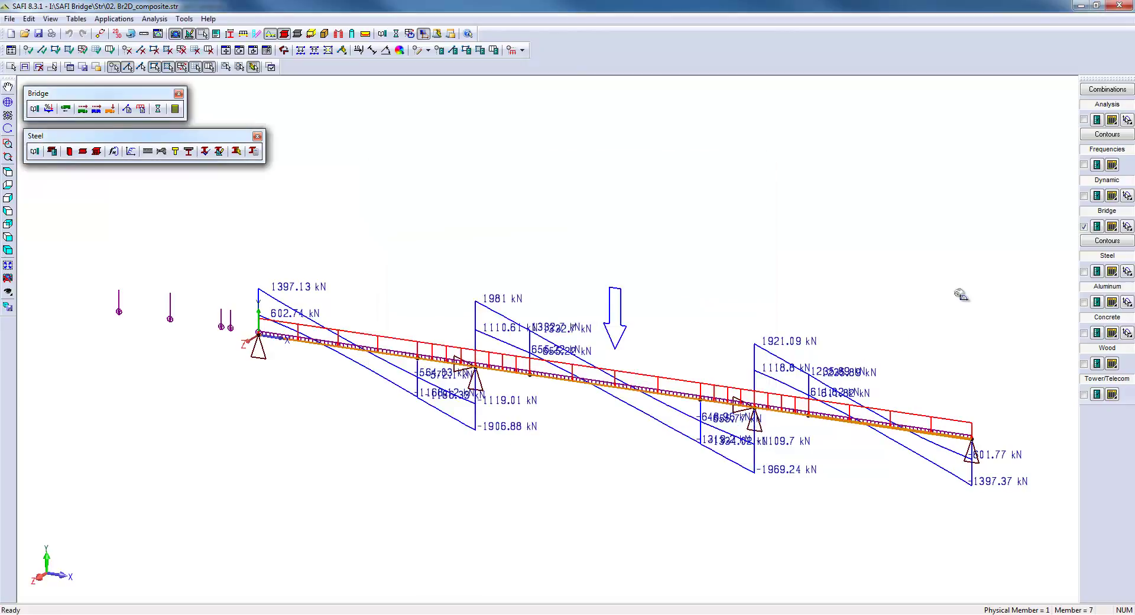
{"action": "left_click", "coordinate": [1085, 272]}
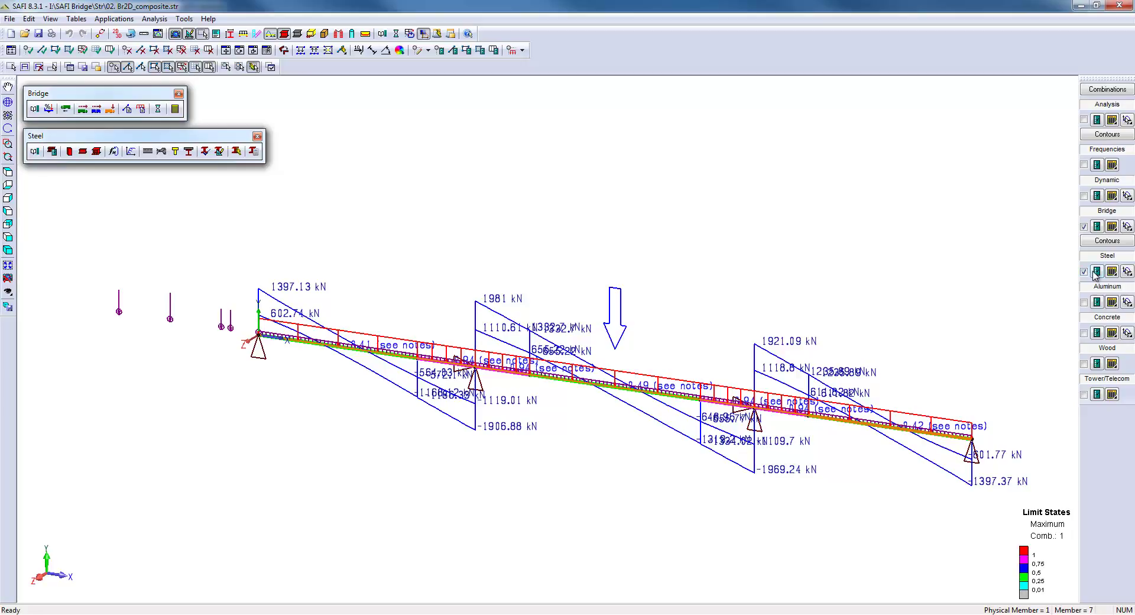
{"action": "left_click", "coordinate": [1097, 271]}
{"action": "left_click", "coordinate": [224, 332]}
{"action": "left_click", "coordinate": [226, 349]}
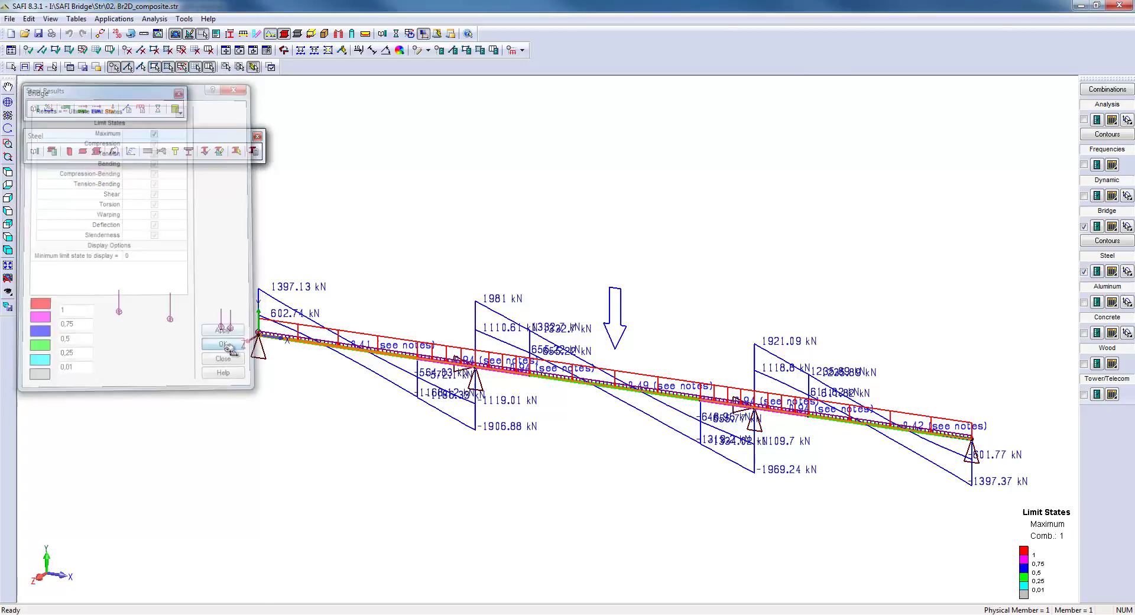
Hide the bridge shear-force diagrams and review the steel limit-state colour thresholds.
{"action": "left_click", "coordinate": [1085, 227]}
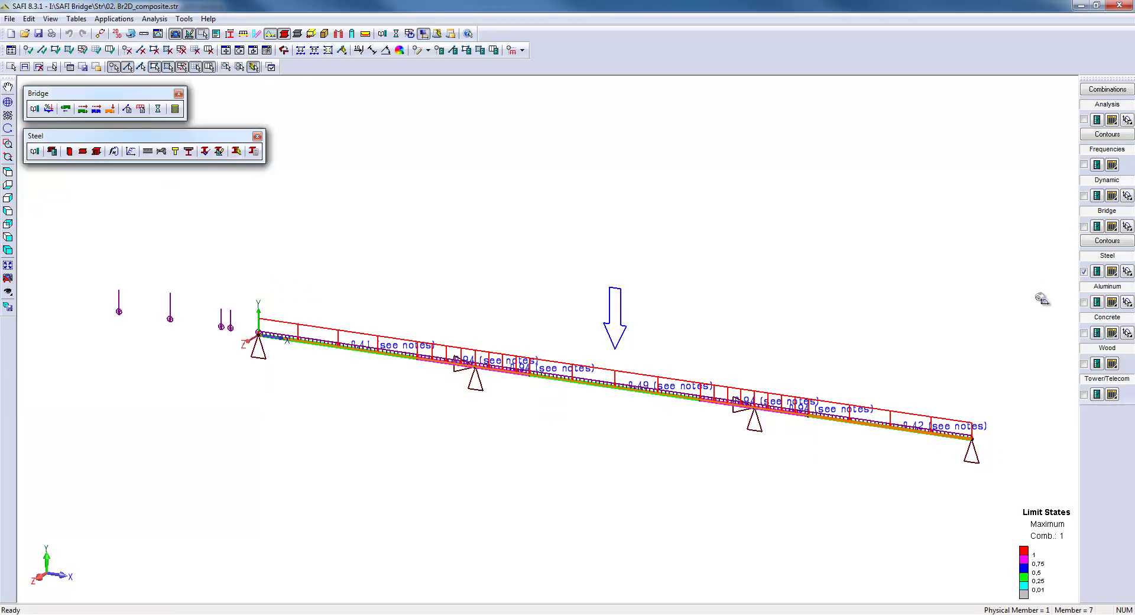
{"action": "left_click", "coordinate": [1098, 271]}
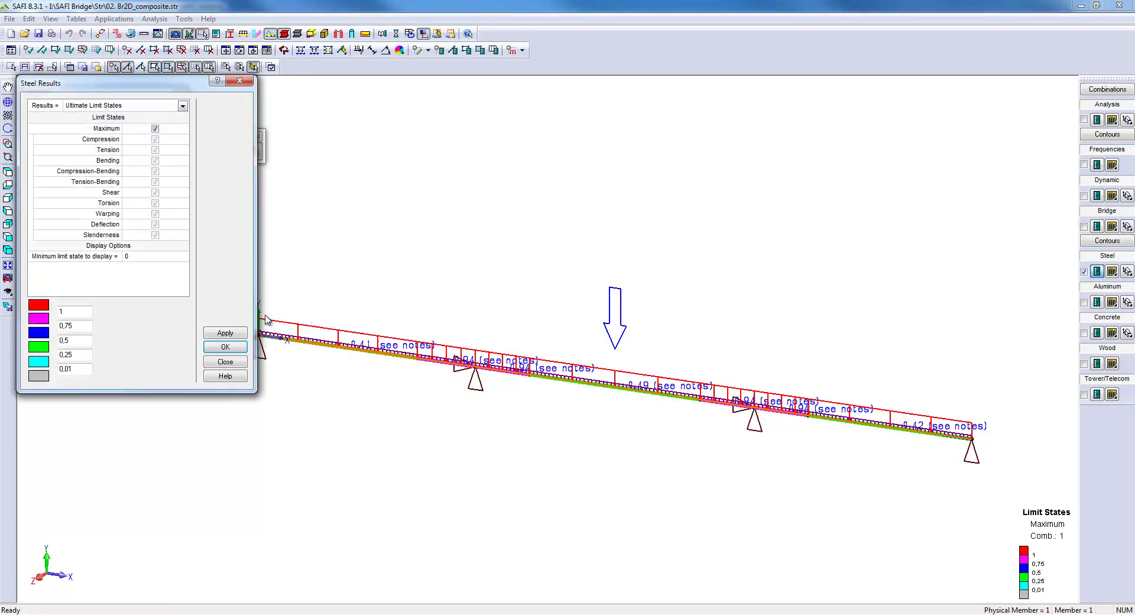
{"action": "left_click", "coordinate": [67, 312]}
{"action": "left_click", "coordinate": [231, 361]}
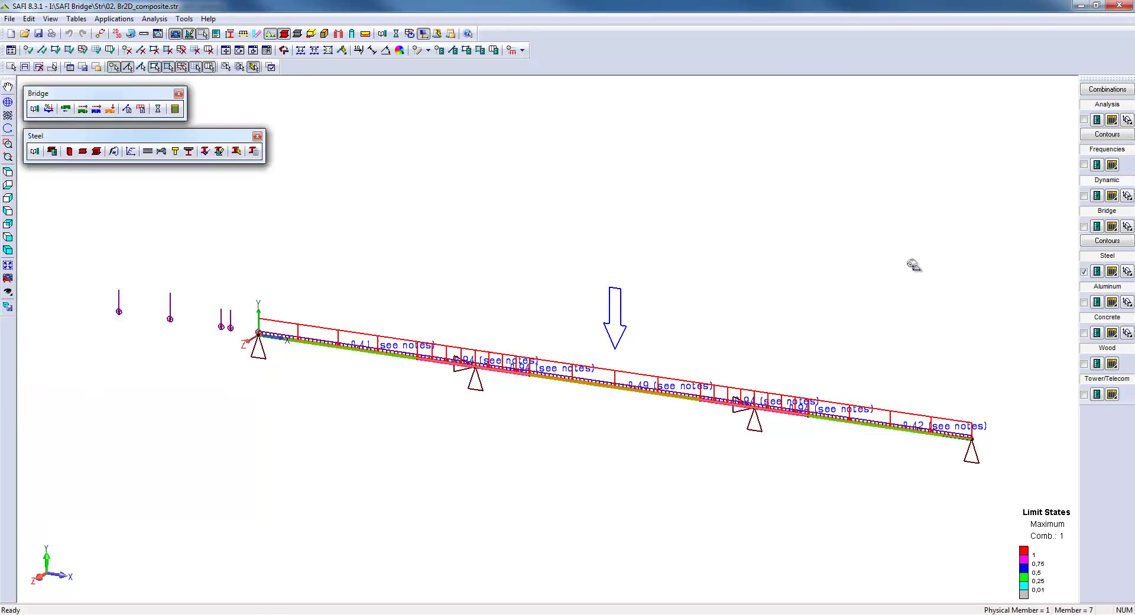
Review the Steel Limit States Summary, with ratios up to 0.9408 for Sect 1800, then close it.
{"action": "left_click", "coordinate": [1085, 275]}
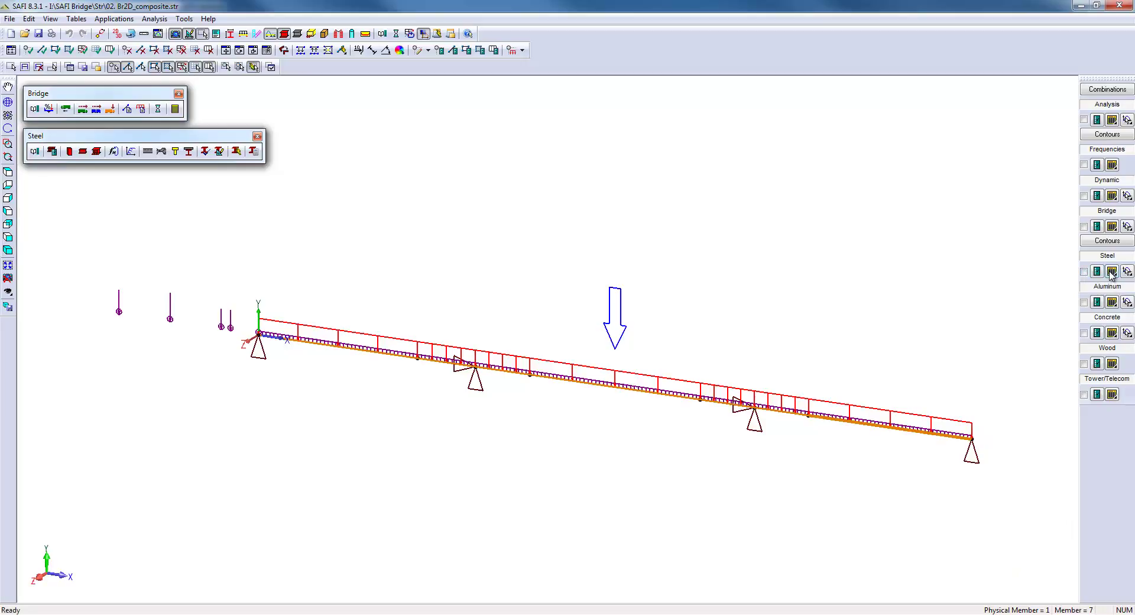
{"action": "left_click", "coordinate": [1112, 272]}
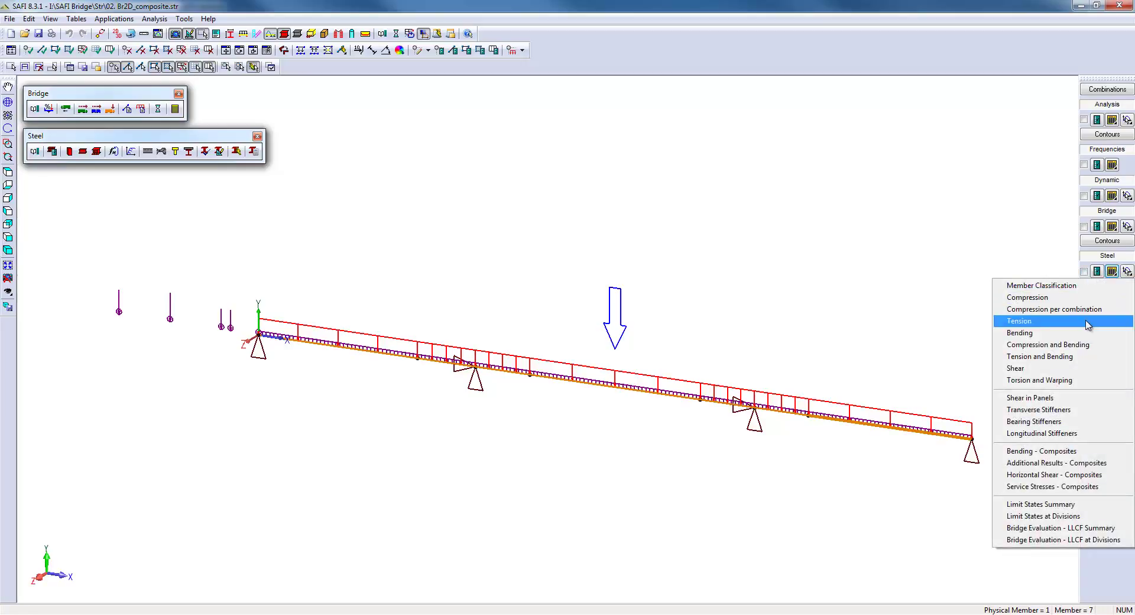
{"action": "left_click", "coordinate": [1083, 506]}
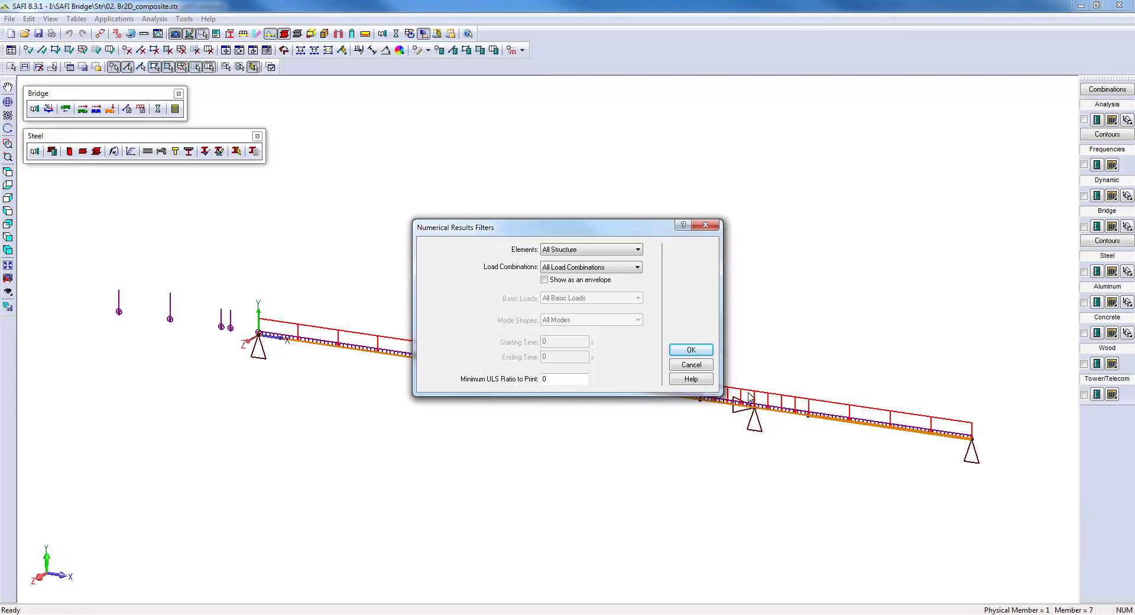
{"action": "left_click", "coordinate": [689, 350]}
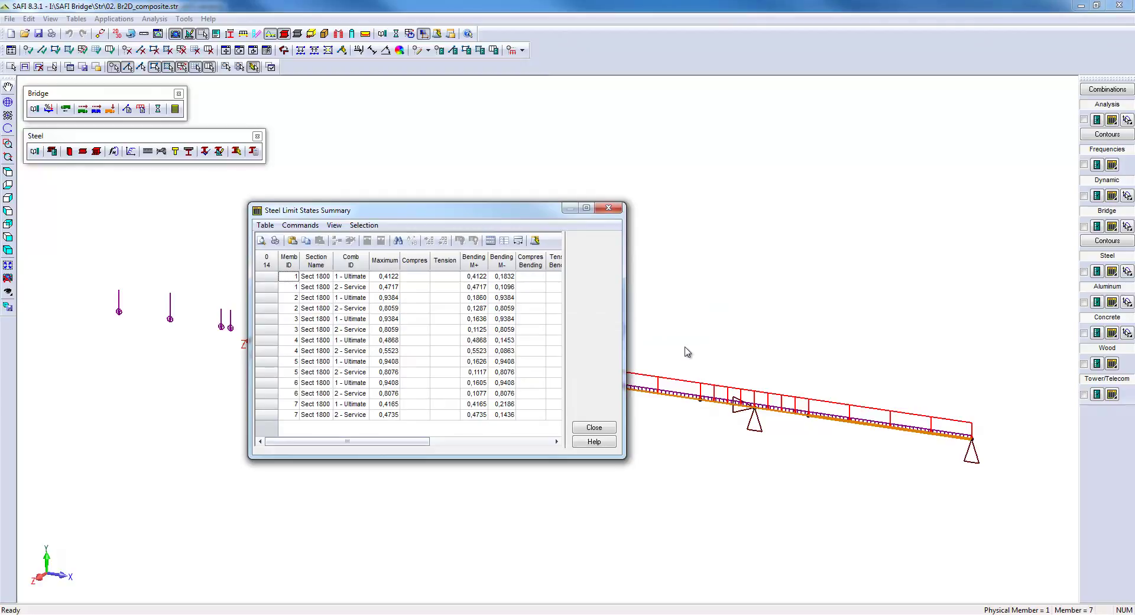
{"action": "left_click", "coordinate": [594, 428]}
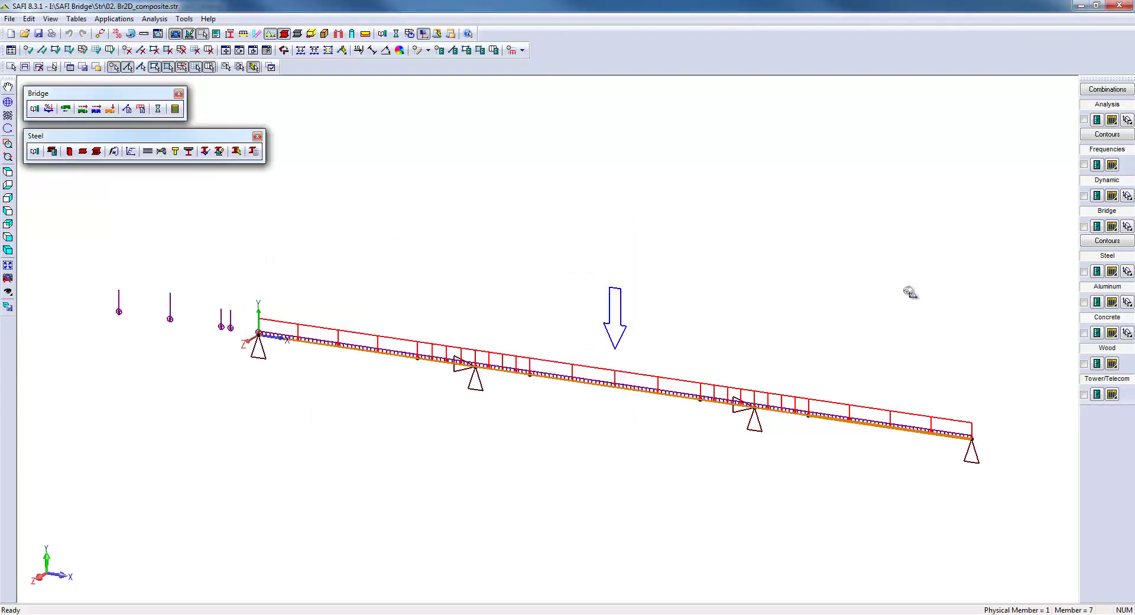
{"action": "left_click", "coordinate": [1128, 271]}
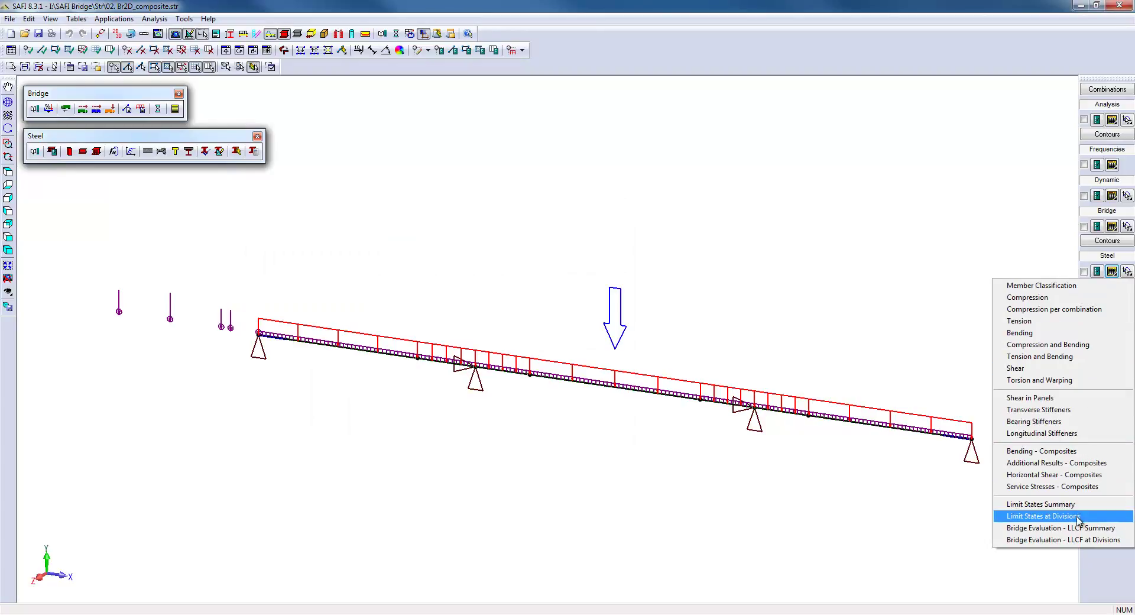
Show the whole-structure LLCF Summary, enlarged and sorted by Minimum, with the lowest at 1.1773.
{"action": "left_click", "coordinate": [1109, 528]}
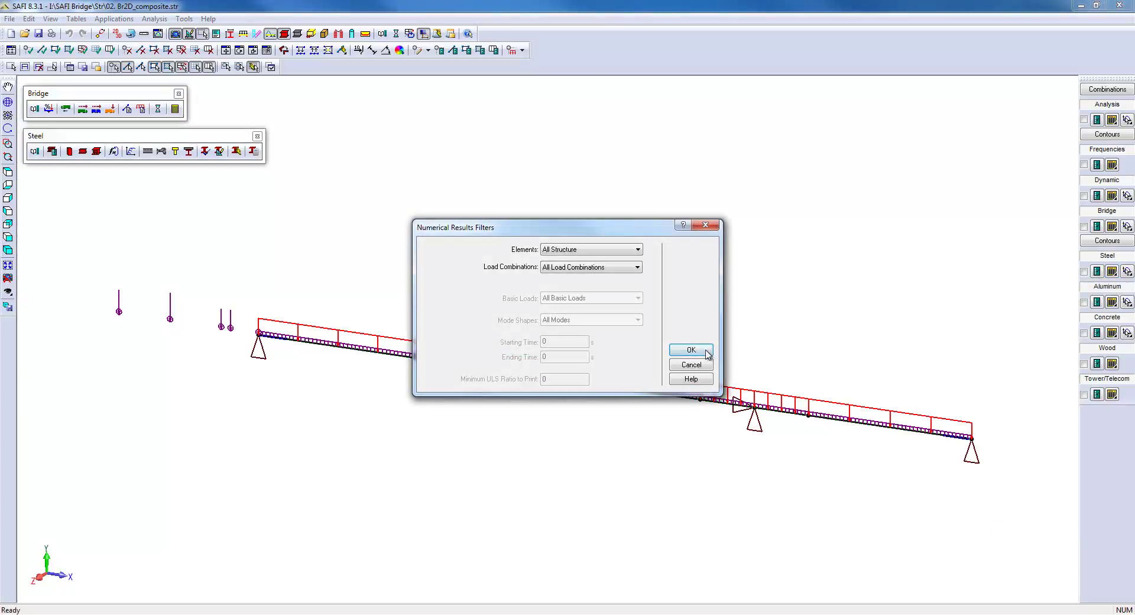
{"action": "left_click", "coordinate": [707, 353]}
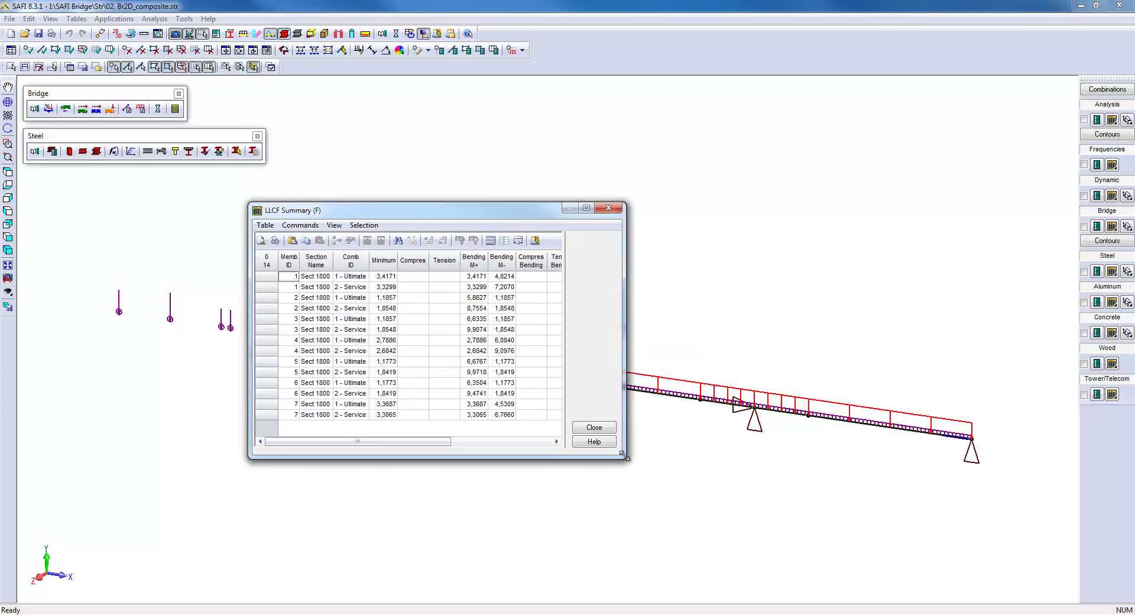
{"action": "left_click_drag", "start_coordinate": [625, 455], "coordinate": [854, 558]}
{"action": "left_click", "coordinate": [383, 261]}
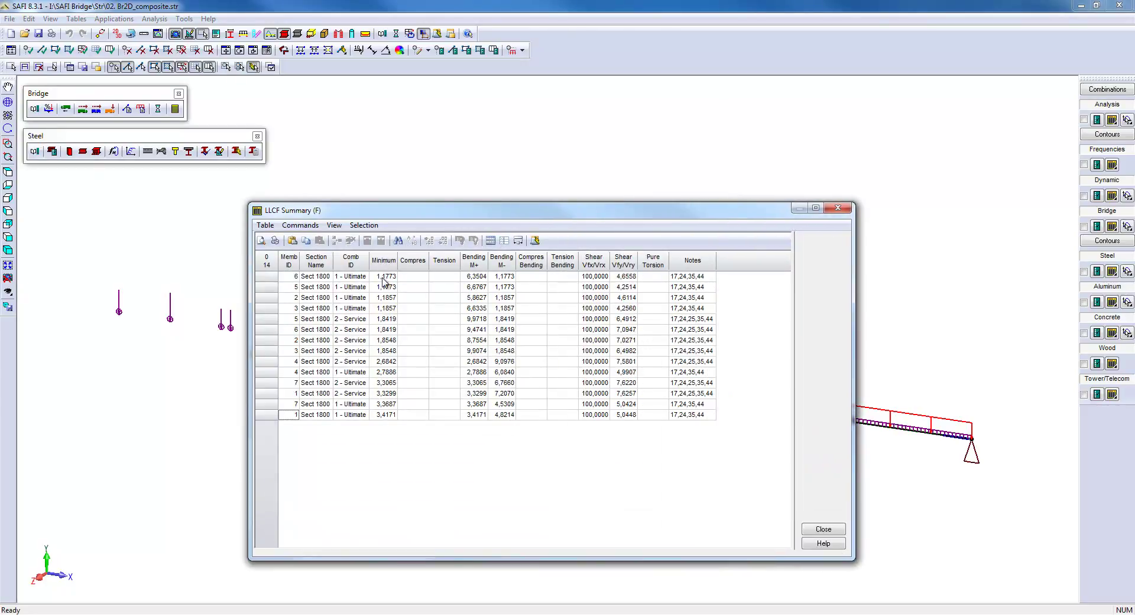
{"action": "left_click", "coordinate": [383, 281]}
{"action": "left_click", "coordinate": [384, 288]}
Close the LLCF table and open Bending - Composites results for the selected left span.
{"action": "left_click", "coordinate": [824, 529]}
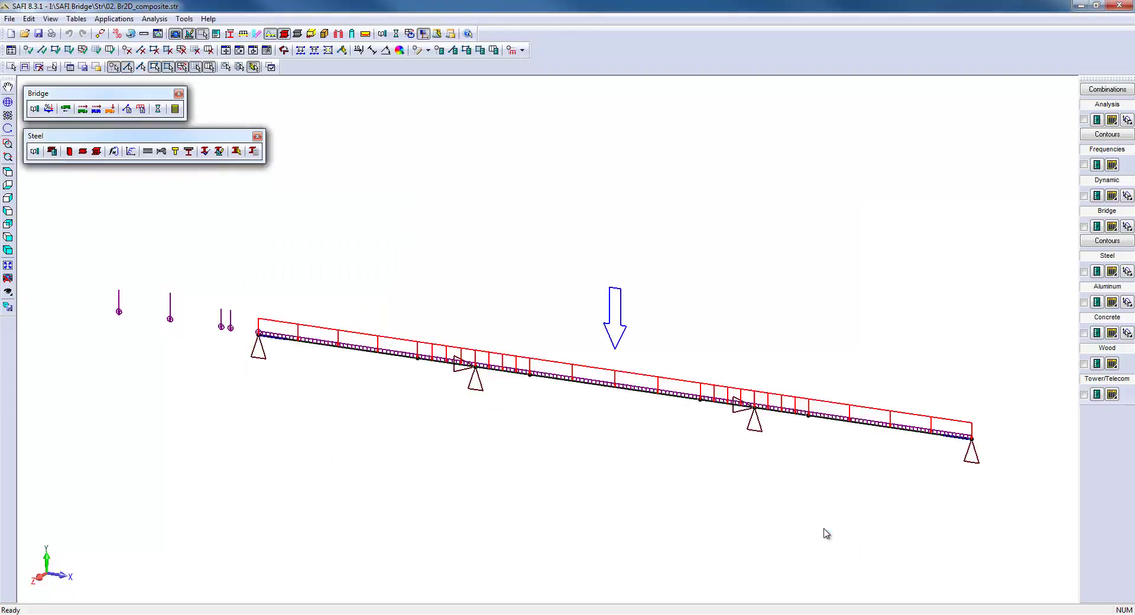
{"action": "left_click", "coordinate": [336, 348]}
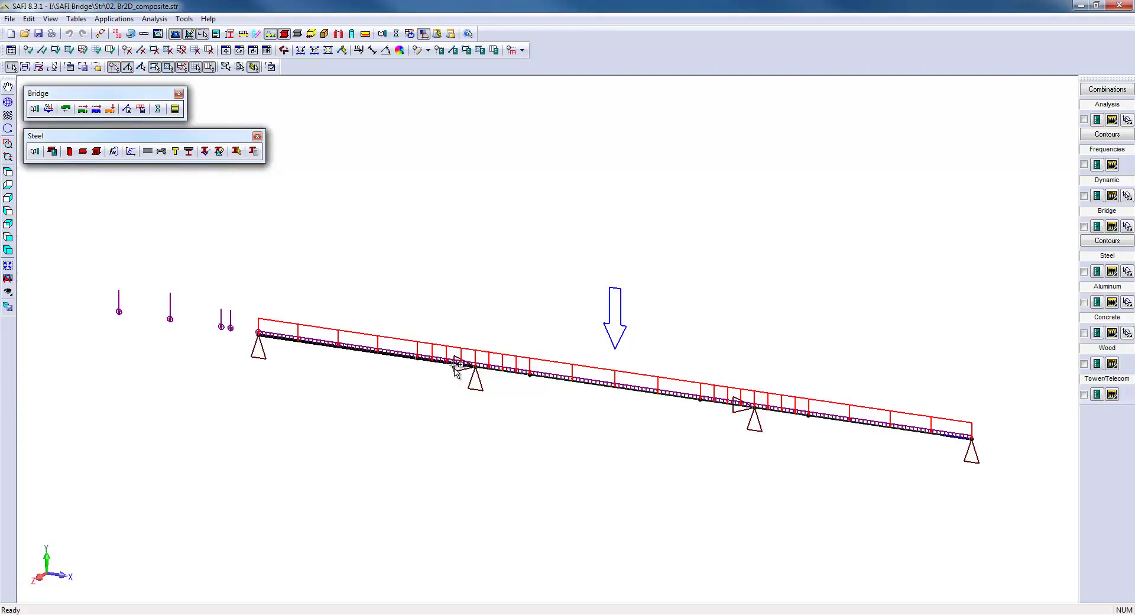
{"action": "left_click", "coordinate": [1113, 271]}
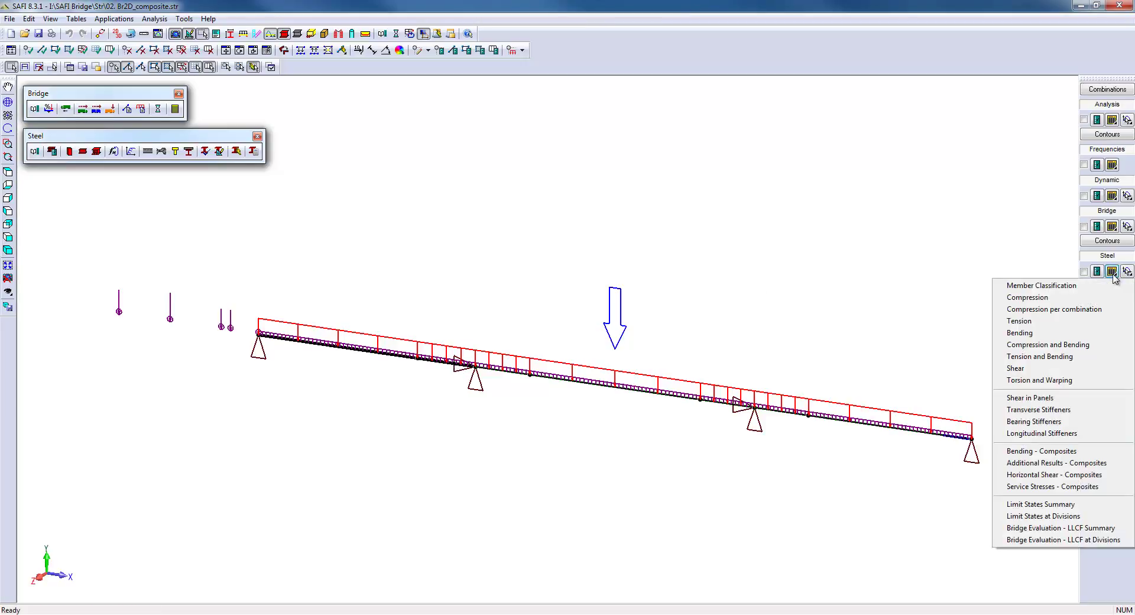
{"action": "left_click", "coordinate": [1096, 452]}
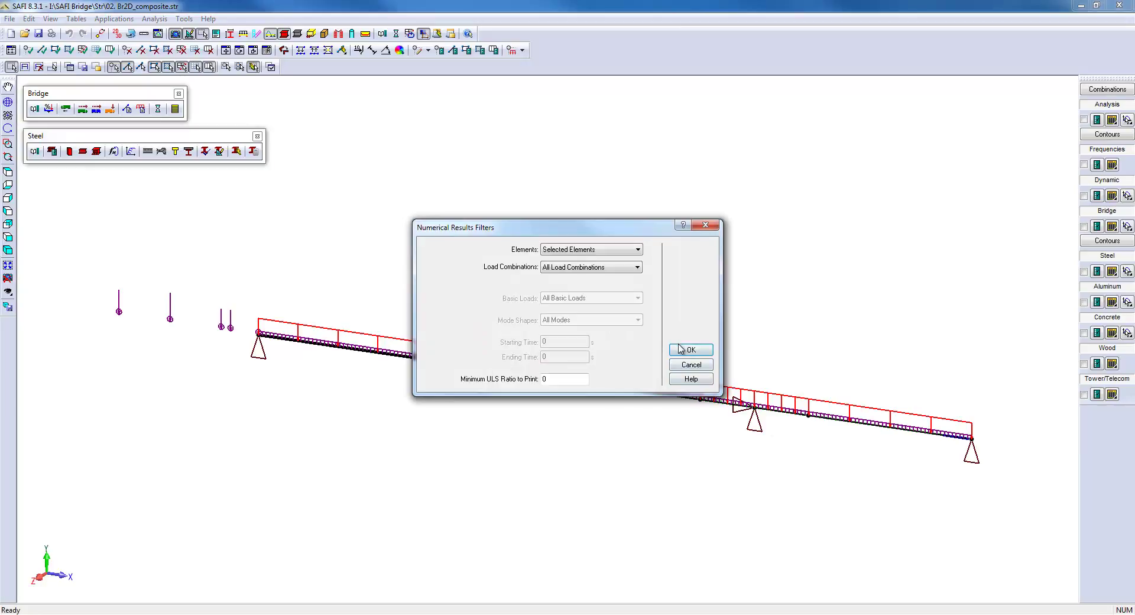
{"action": "left_click", "coordinate": [686, 349]}
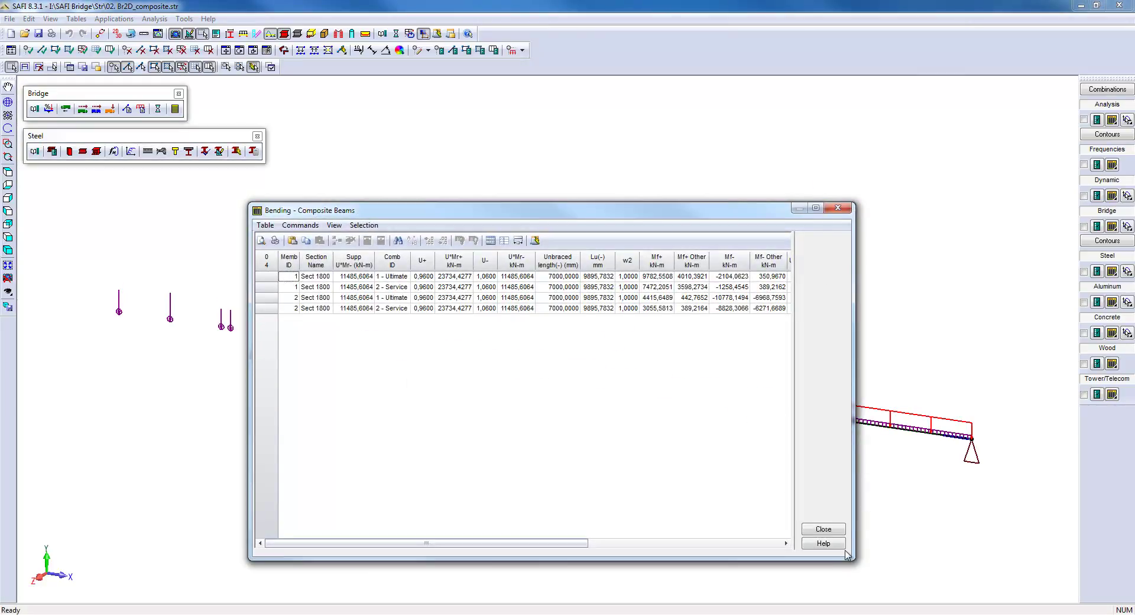
Move and widen the composite bending table to show the dcb/d and dc columns.
{"action": "left_click_drag", "start_coordinate": [854, 560], "coordinate": [1026, 580]}
{"action": "left_click_drag", "start_coordinate": [765, 210], "coordinate": [588, 150]}
{"action": "left_click_drag", "start_coordinate": [851, 519], "coordinate": [1020, 534]}
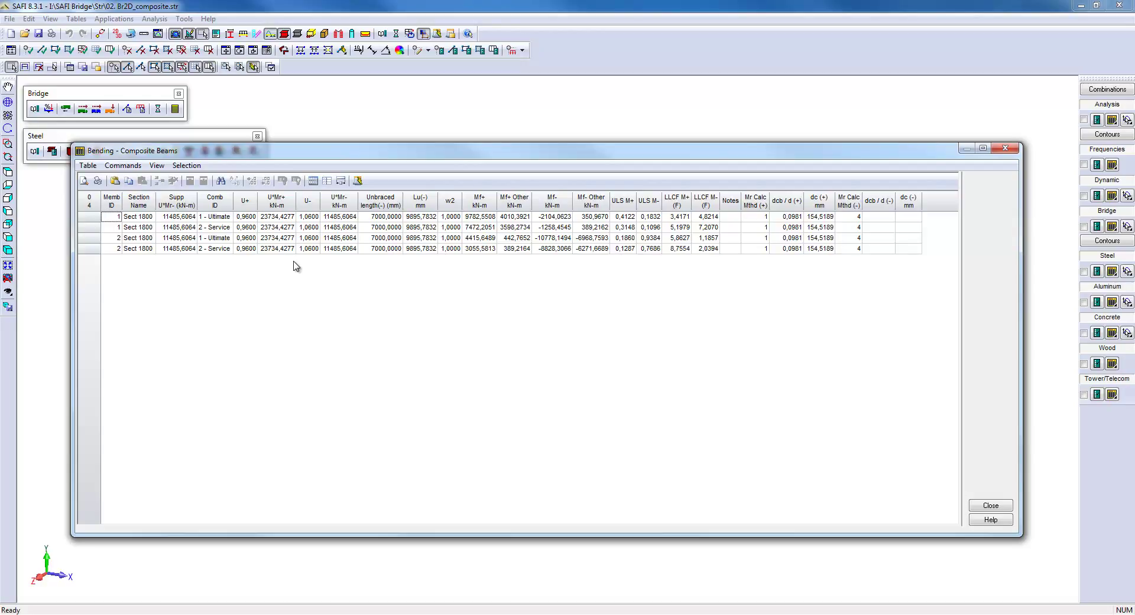
{"action": "left_click", "coordinate": [422, 251]}
Read the composite bending help topic's dcb/d explanation, then close the help.
{"action": "left_click", "coordinate": [993, 519]}
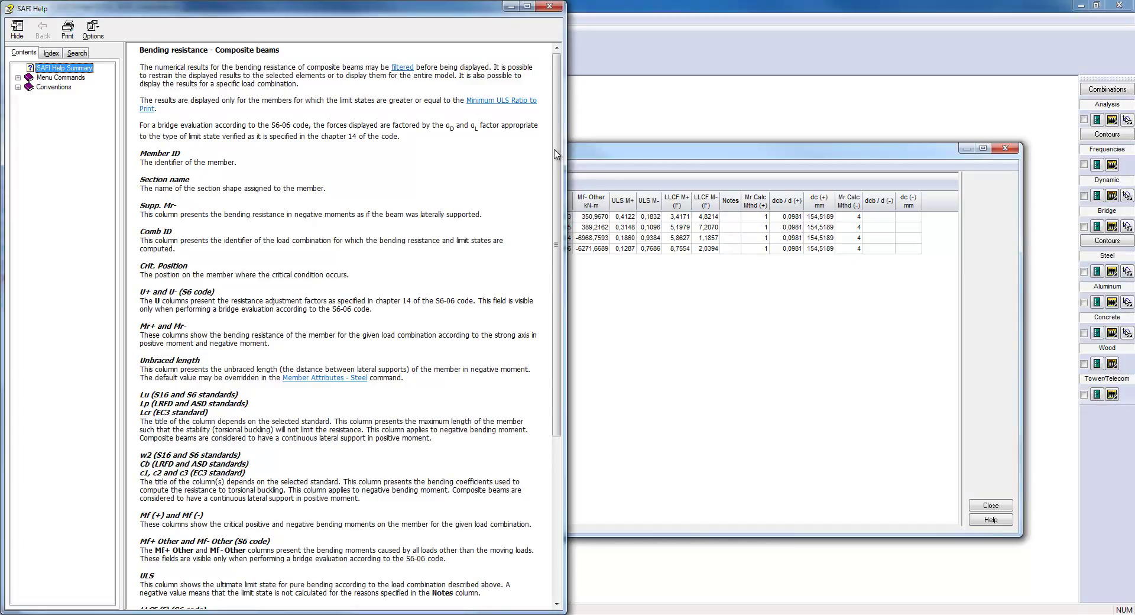
{"action": "left_click_drag", "start_coordinate": [559, 154], "coordinate": [563, 174]}
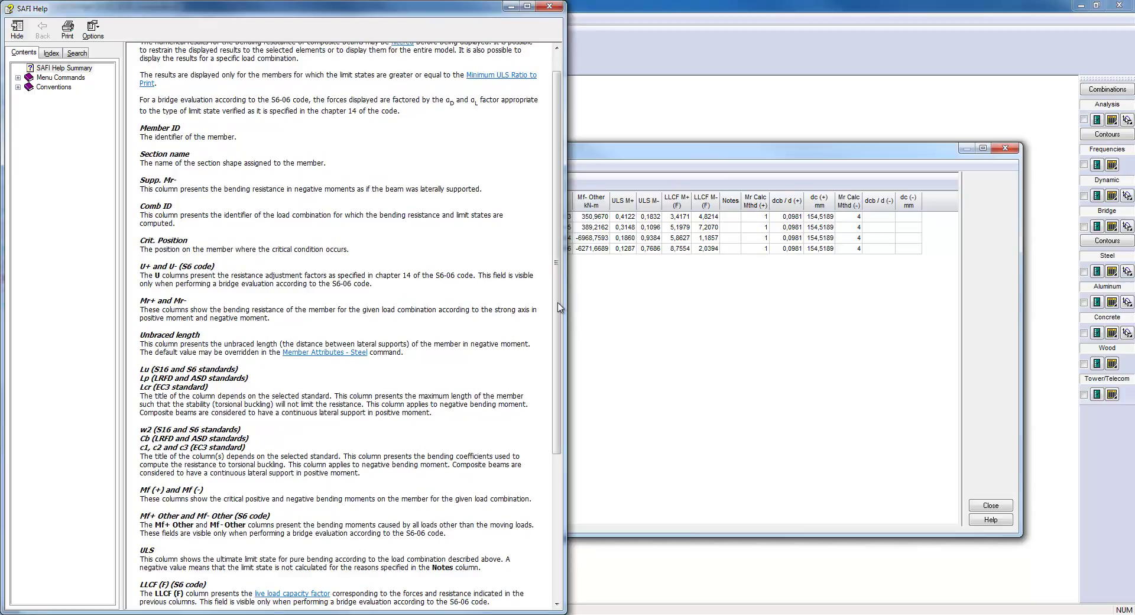
{"action": "left_click_drag", "start_coordinate": [556, 309], "coordinate": [520, 524]}
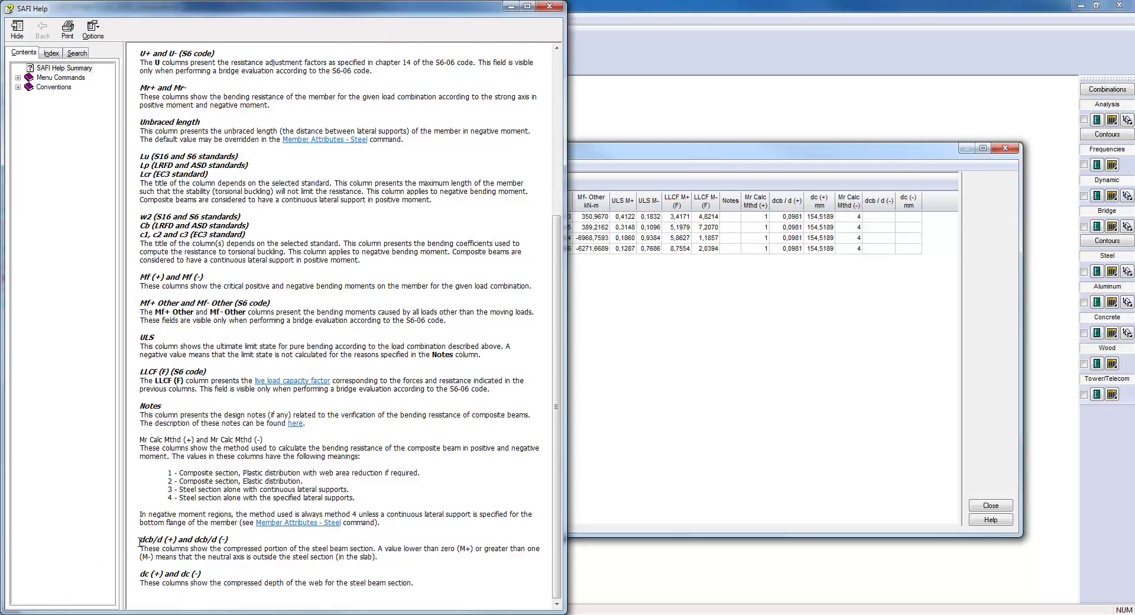
{"action": "left_click_drag", "start_coordinate": [139, 542], "coordinate": [401, 562]}
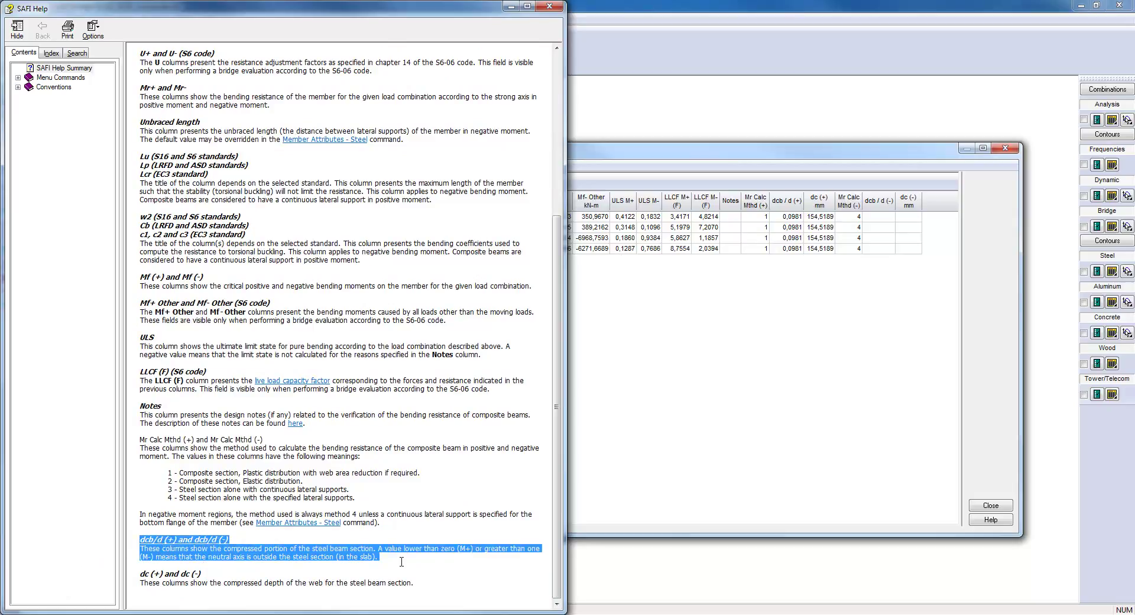
{"action": "left_click", "coordinate": [402, 562]}
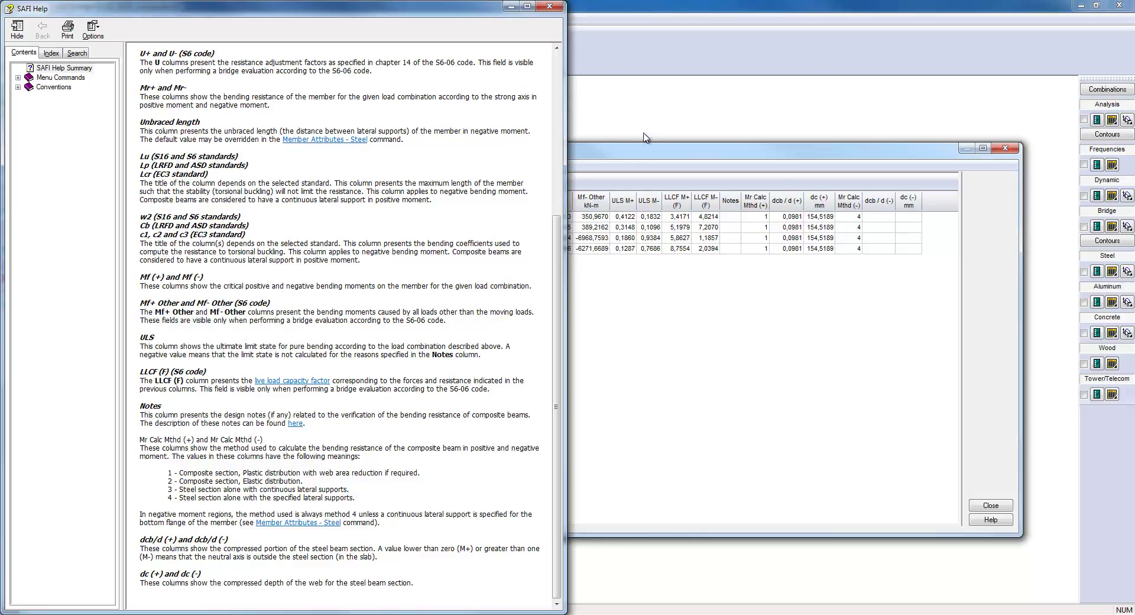
{"action": "left_click", "coordinate": [549, 6]}
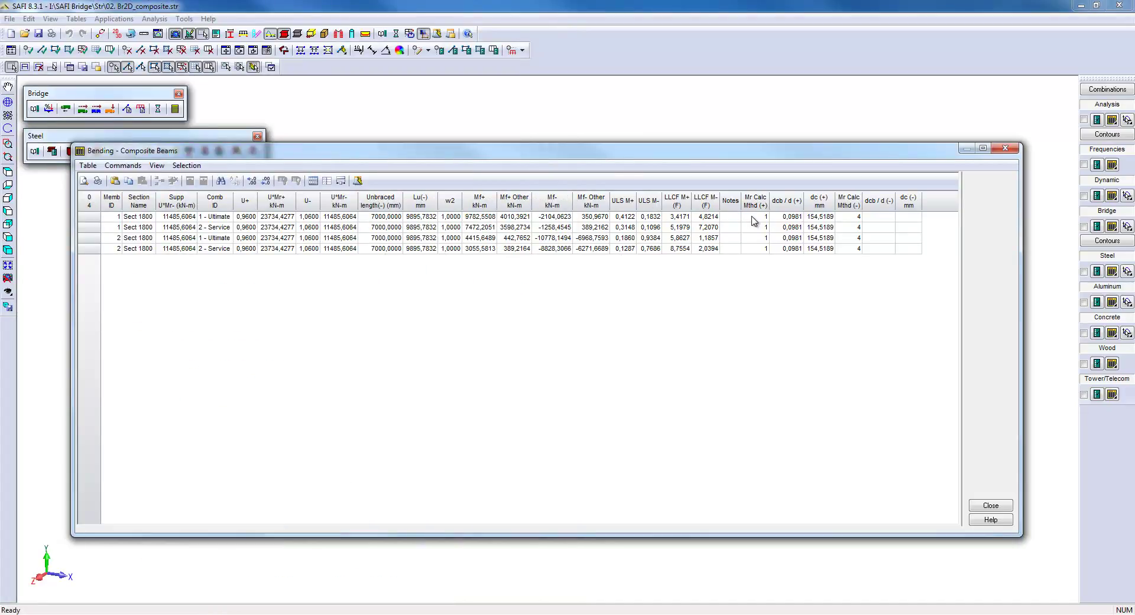
Reopen the help briefly, then close the Bending - Composite Beams table.
{"action": "left_click", "coordinate": [993, 521]}
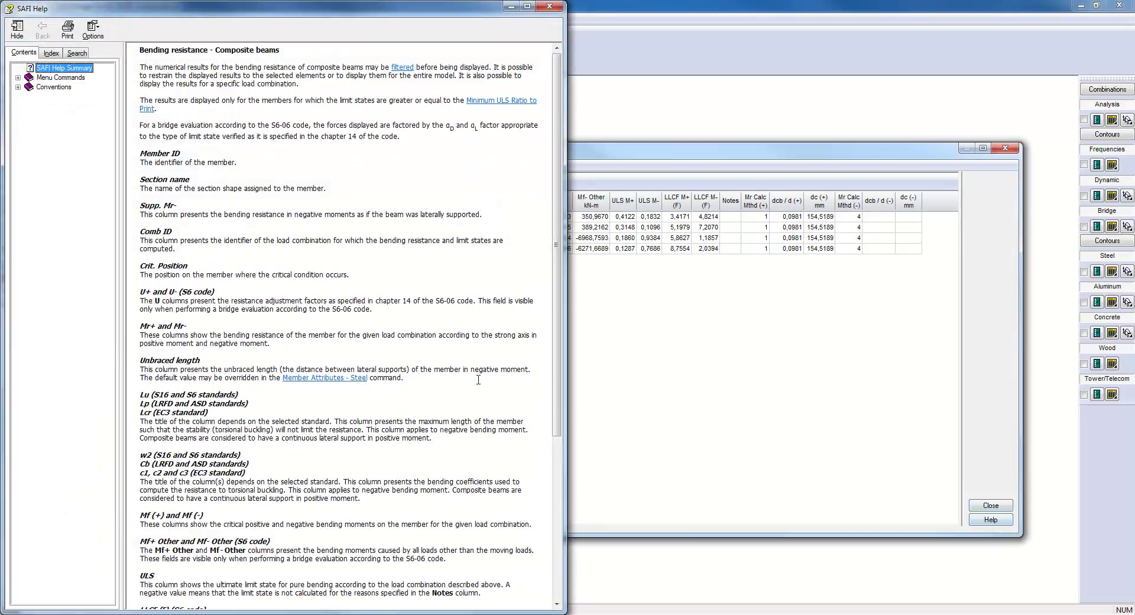
{"action": "mouse_move", "coordinate": [560, 308]}
{"action": "left_mouse_down"}
{"action": "mouse_move", "coordinate": [560, 496]}
{"action": "mouse_move", "coordinate": [560, 305]}
{"action": "left_mouse_up"}
{"action": "left_click", "coordinate": [618, 384]}
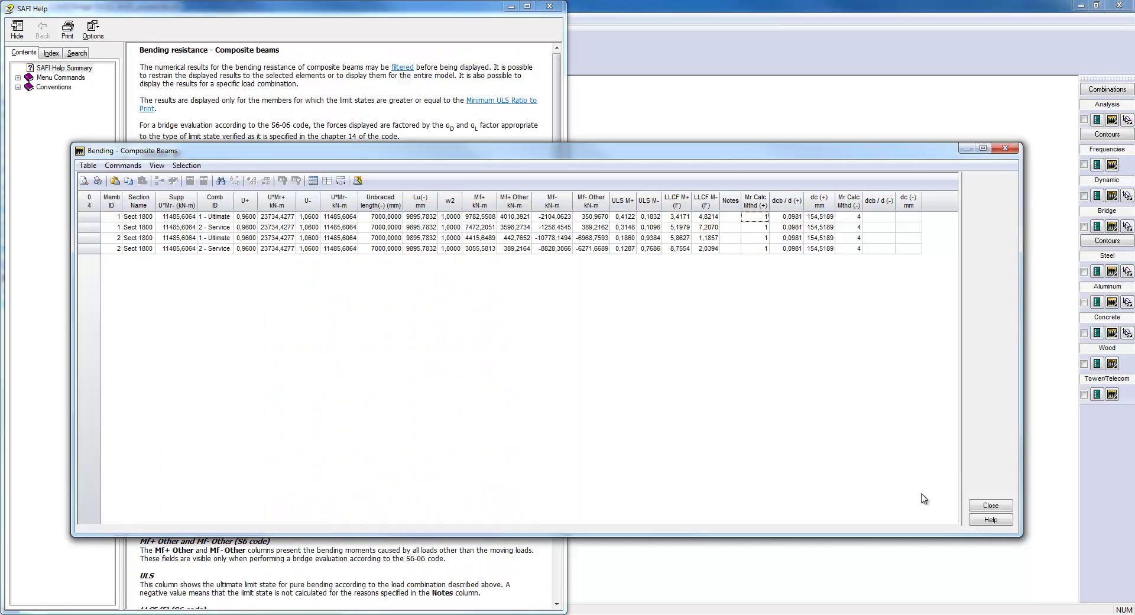
{"action": "left_click", "coordinate": [990, 506]}
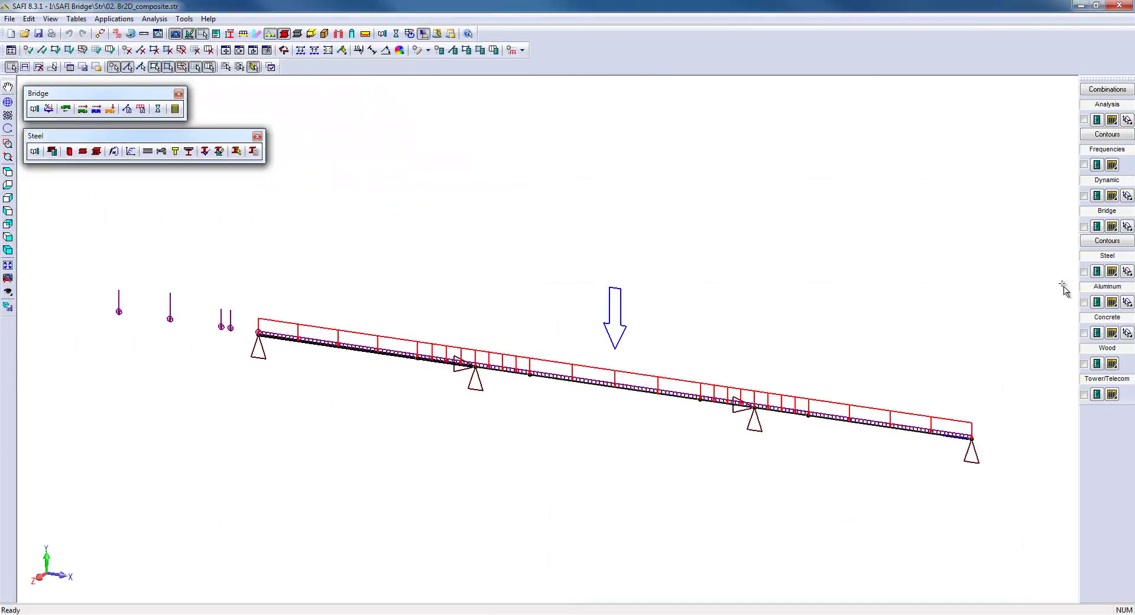
{"action": "left_click", "coordinate": [1112, 271]}
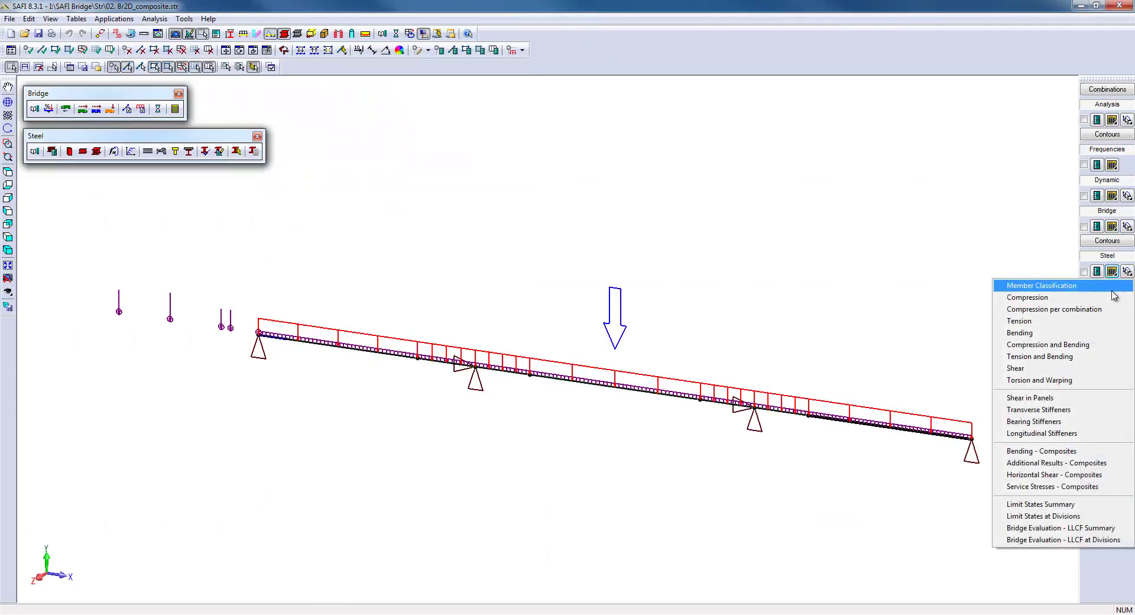
{"action": "left_click", "coordinate": [1098, 463]}
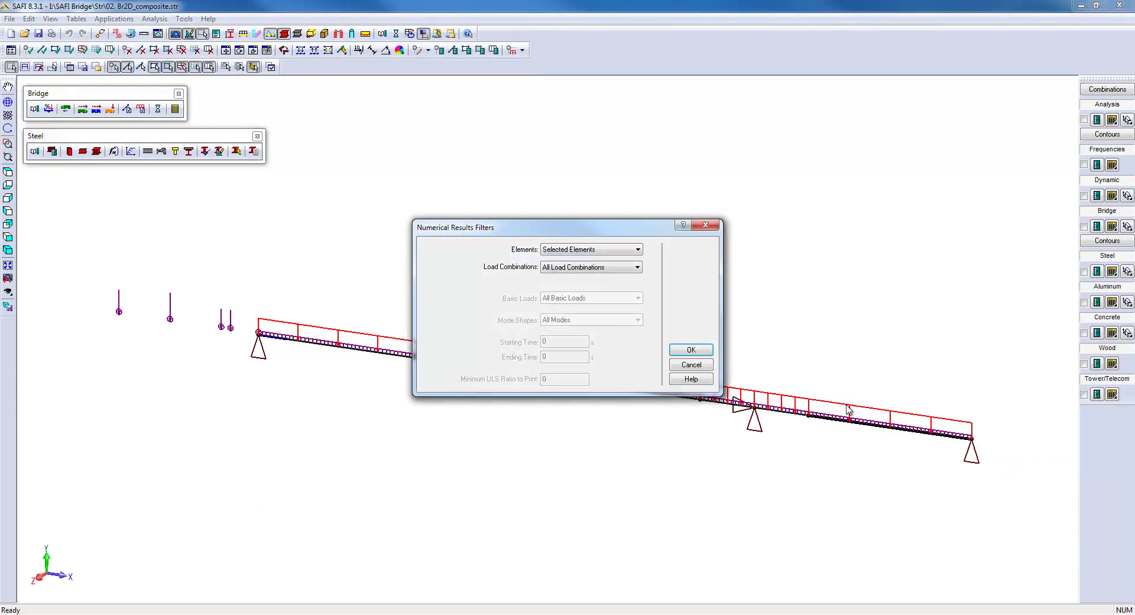
{"action": "left_click", "coordinate": [691, 350]}
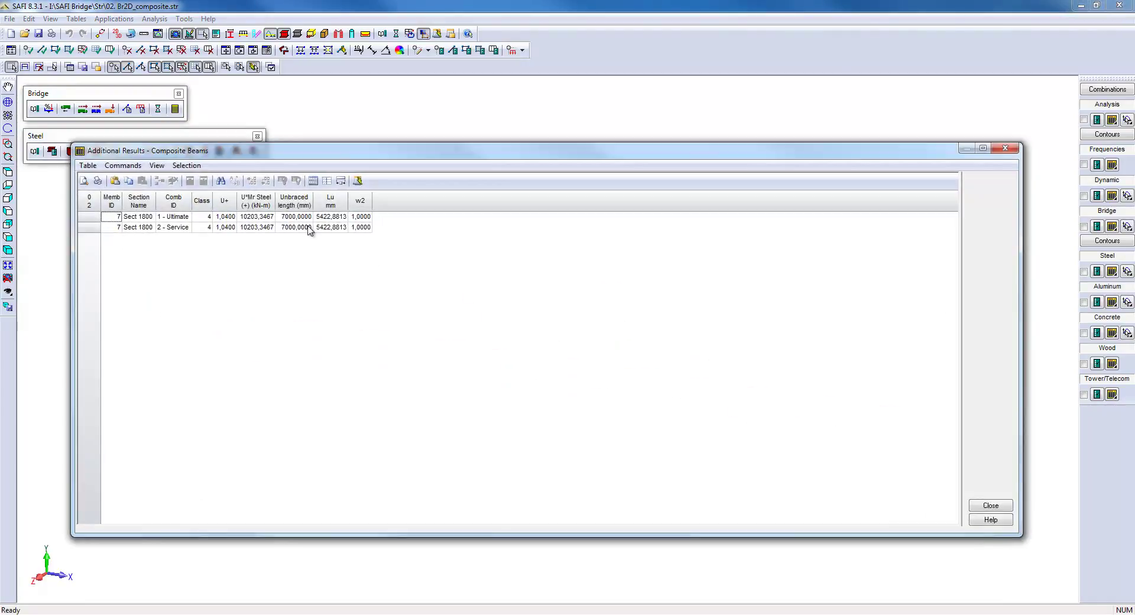
{"action": "left_click", "coordinate": [268, 217]}
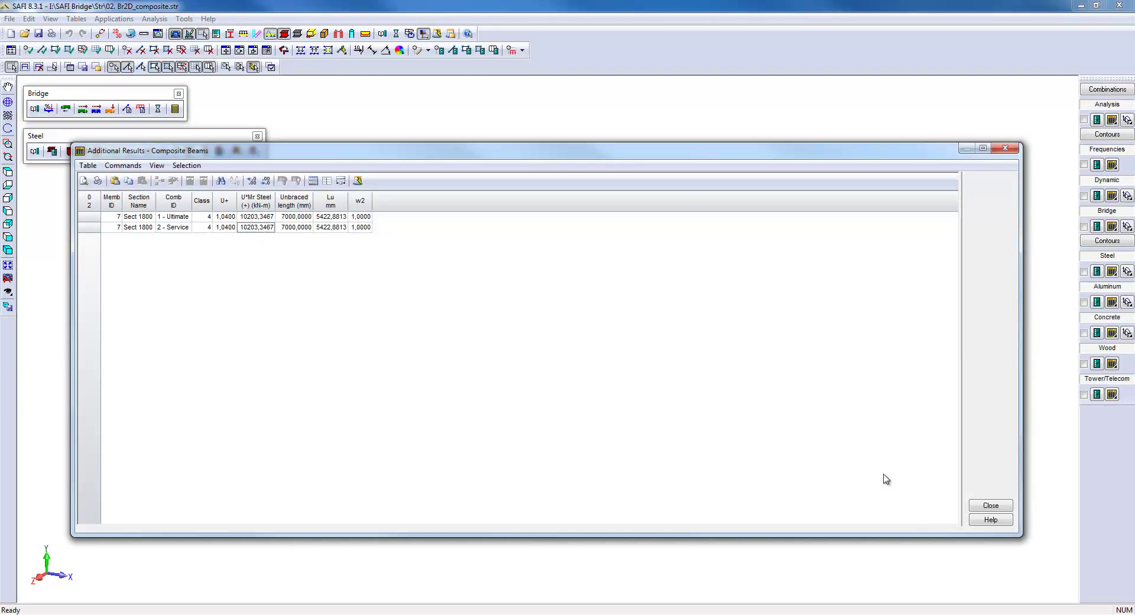
{"action": "left_click", "coordinate": [983, 505]}
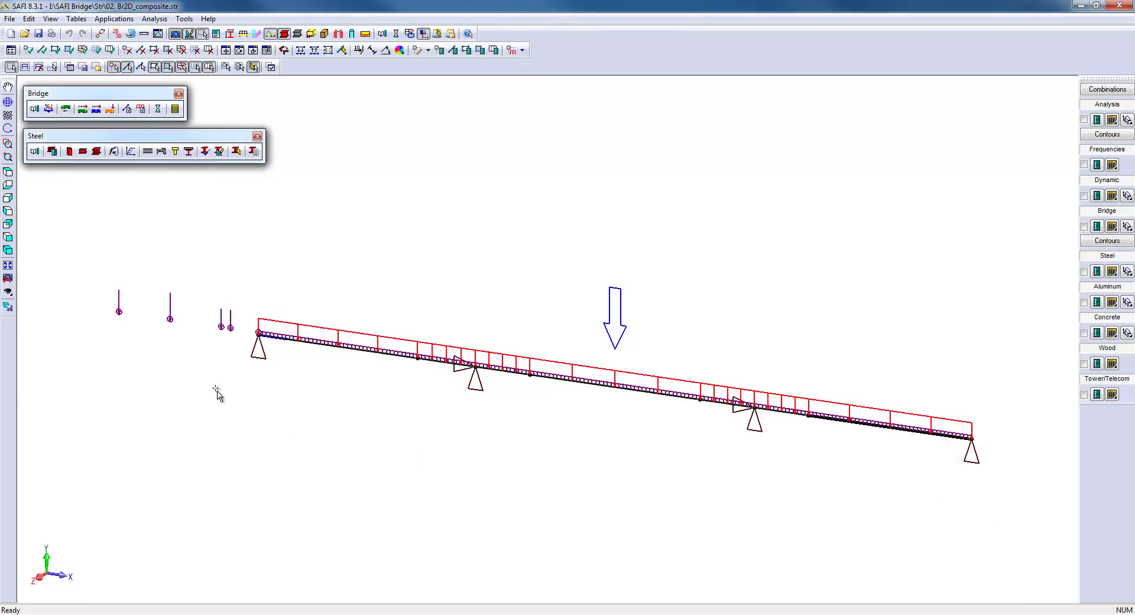
Box-select the left span and show Horizontal Shear - Composites: 133 studs, Vh 12491.7734 kN.
{"action": "left_click_drag", "start_coordinate": [240, 310], "coordinate": [438, 403]}
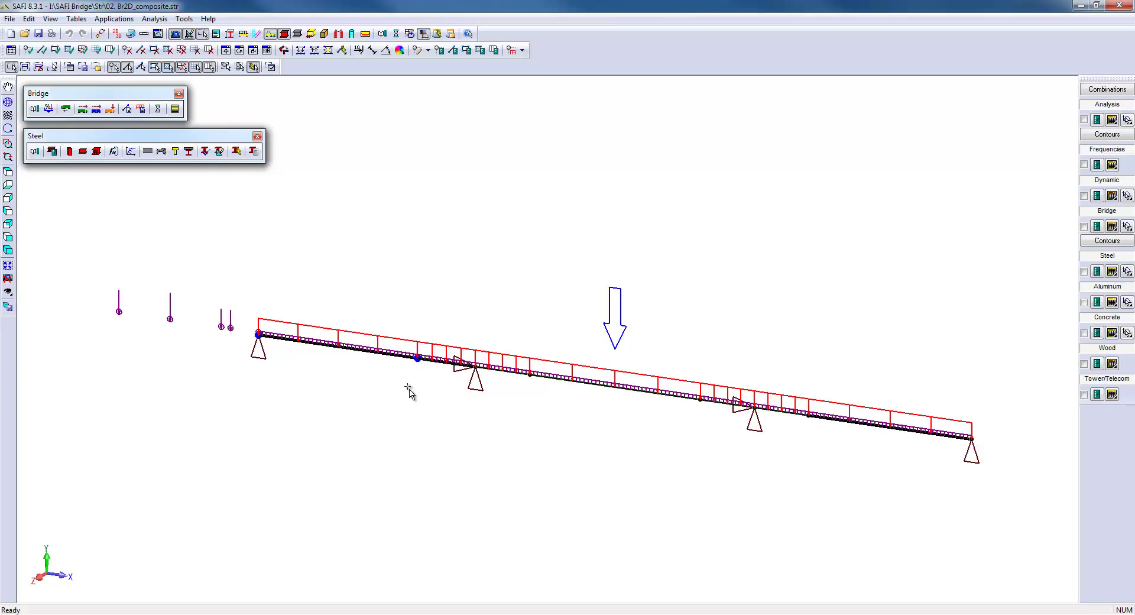
{"action": "left_click", "coordinate": [1112, 271]}
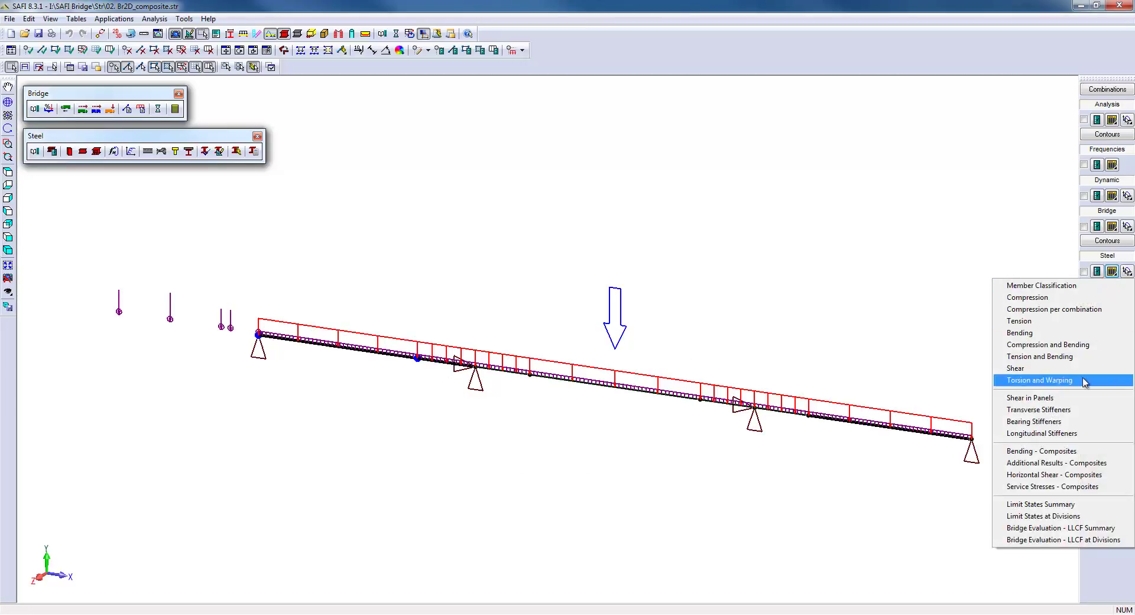
{"action": "left_click", "coordinate": [1093, 475]}
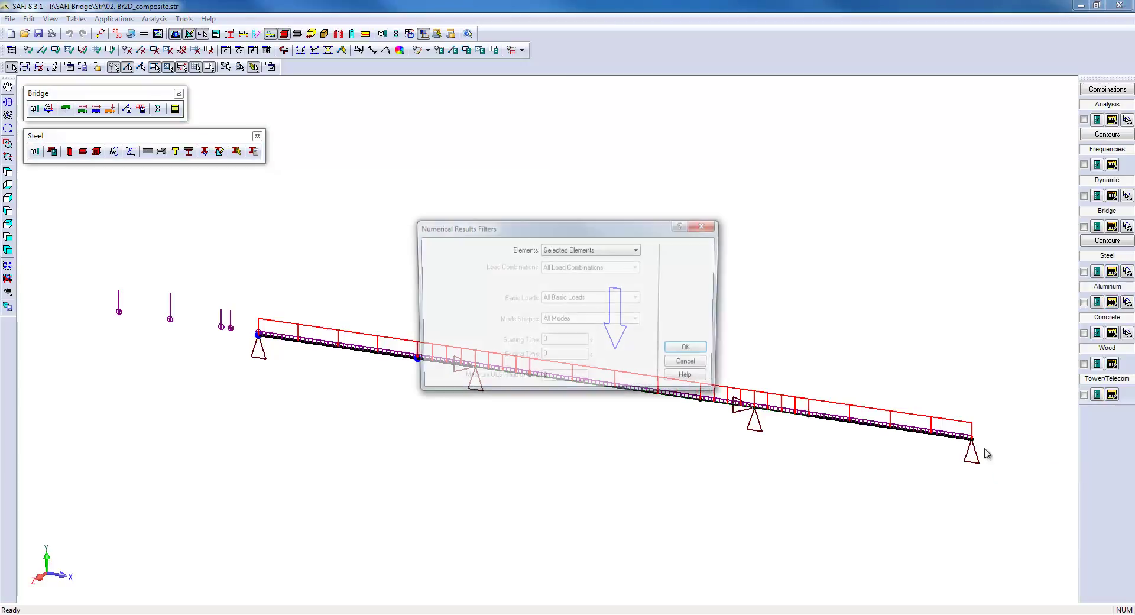
{"action": "left_click", "coordinate": [689, 350]}
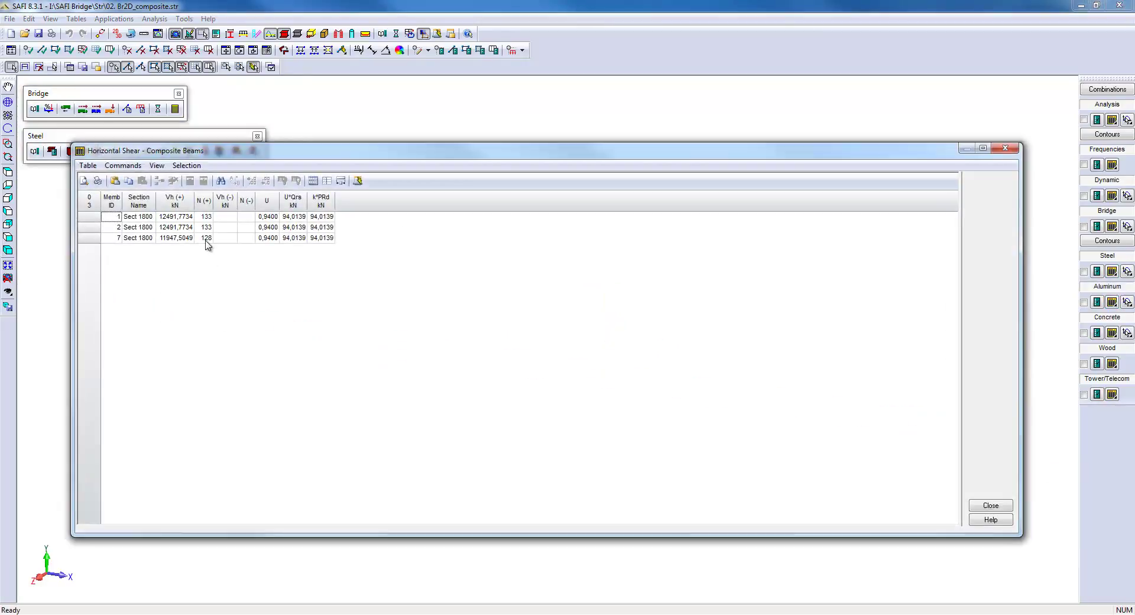
{"action": "left_click", "coordinate": [211, 228]}
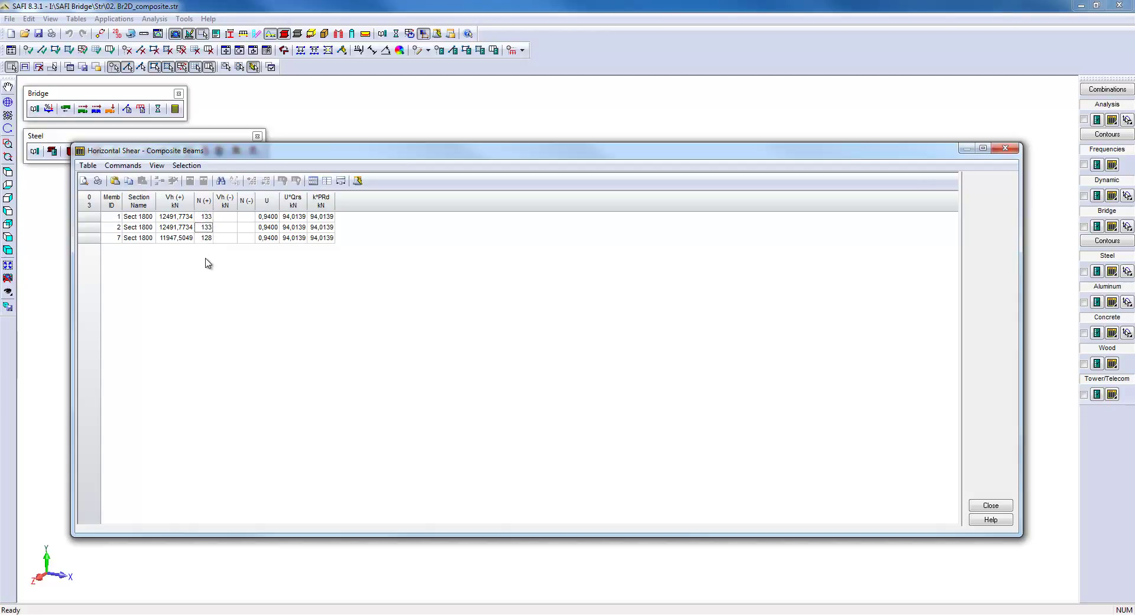
{"action": "left_click", "coordinate": [185, 218]}
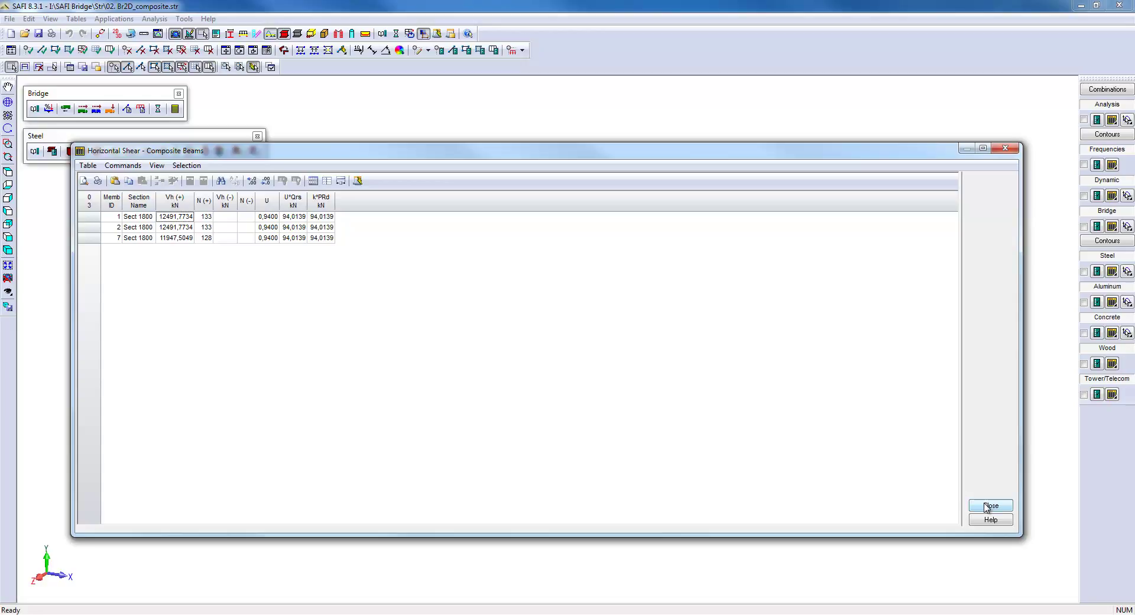
Read the horizontal shear help topic, then close it and the Horizontal Shear table.
{"action": "left_click", "coordinate": [986, 521]}
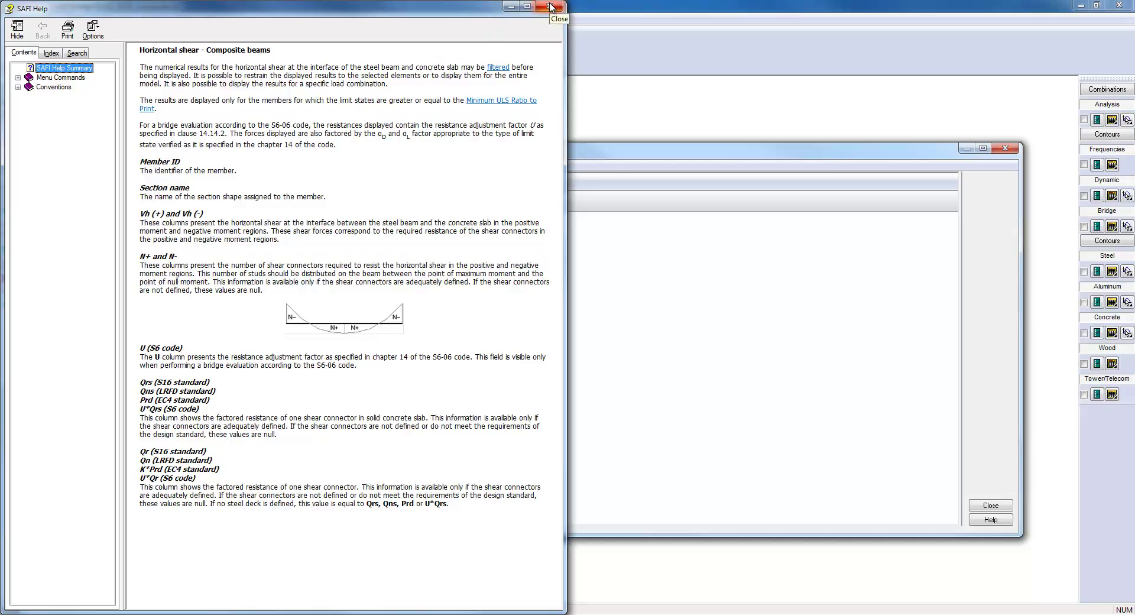
{"action": "left_click", "coordinate": [551, 7]}
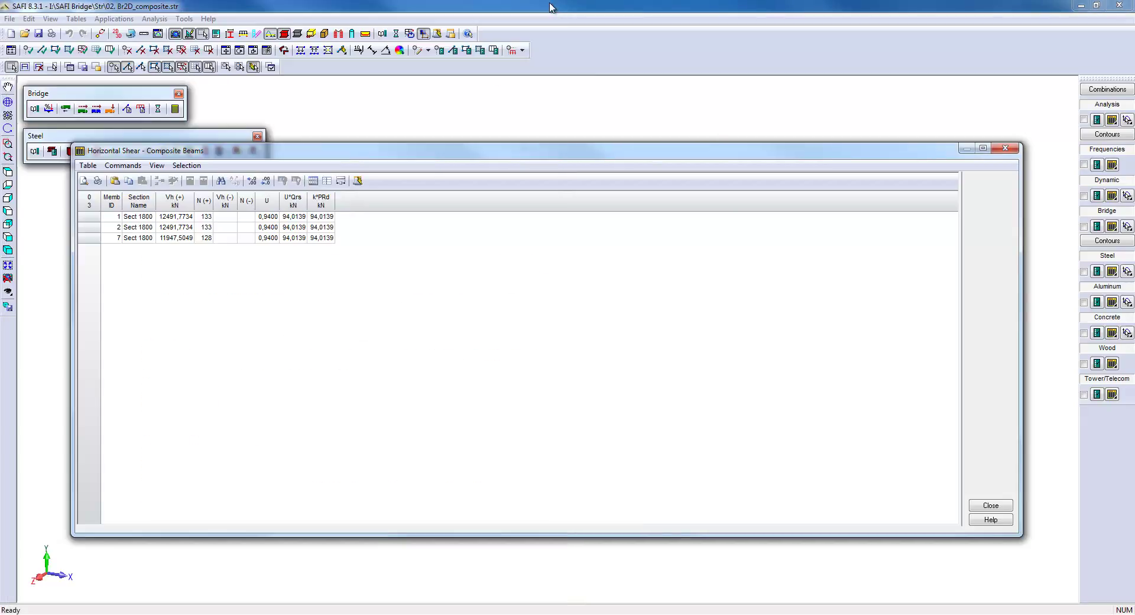
{"action": "left_click", "coordinate": [985, 505]}
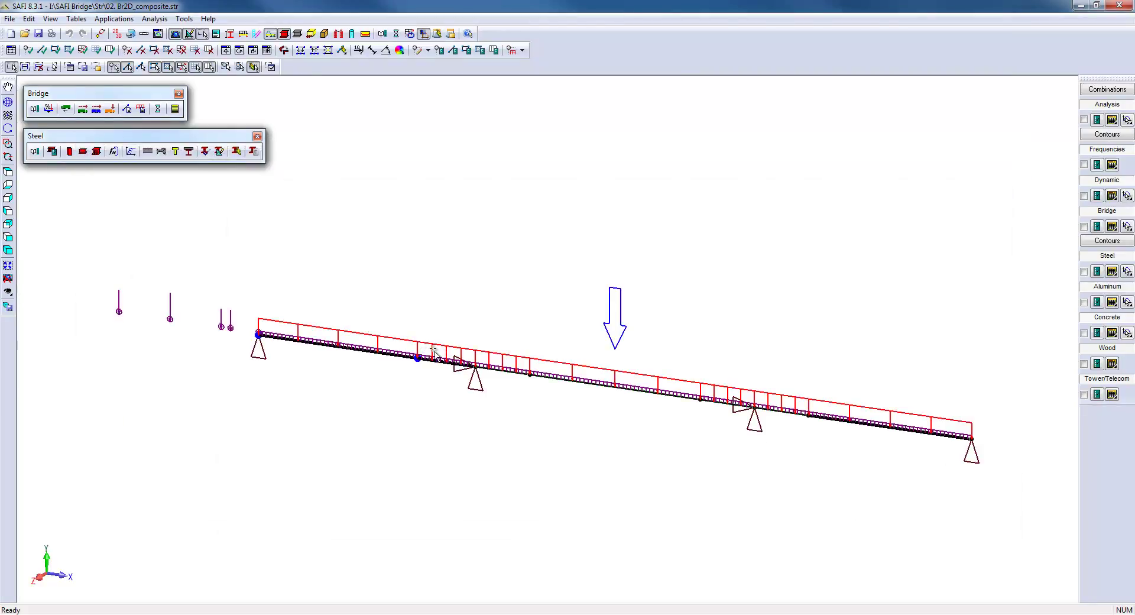
Show Service Stresses - Composites for 2 - Service, peaking at 0.8059 for member 2, then close it.
{"action": "left_click", "coordinate": [1113, 272]}
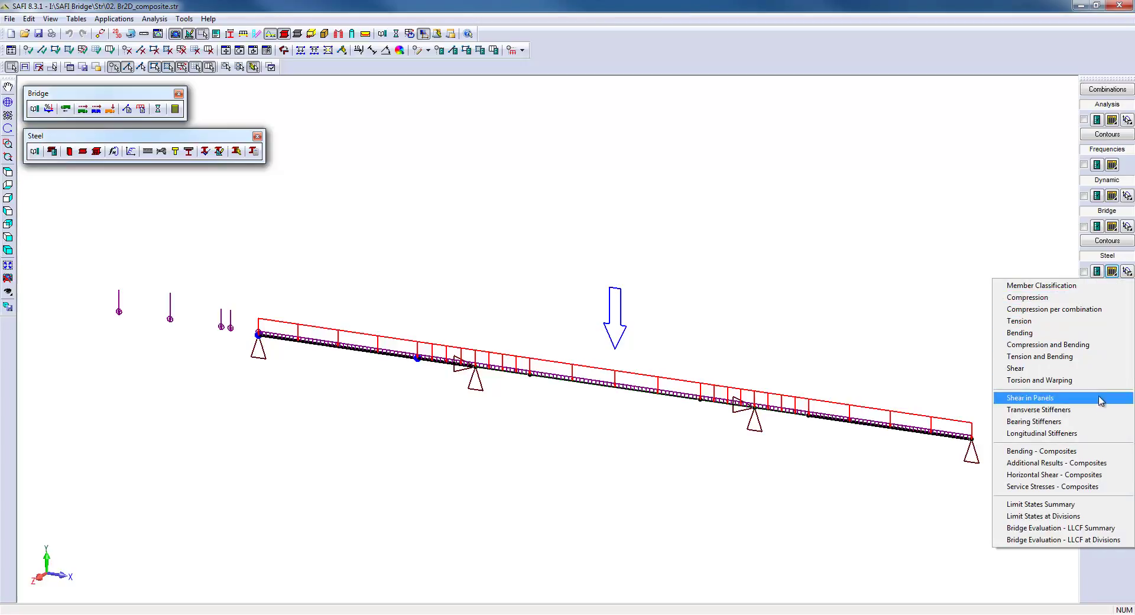
{"action": "left_click", "coordinate": [1091, 486]}
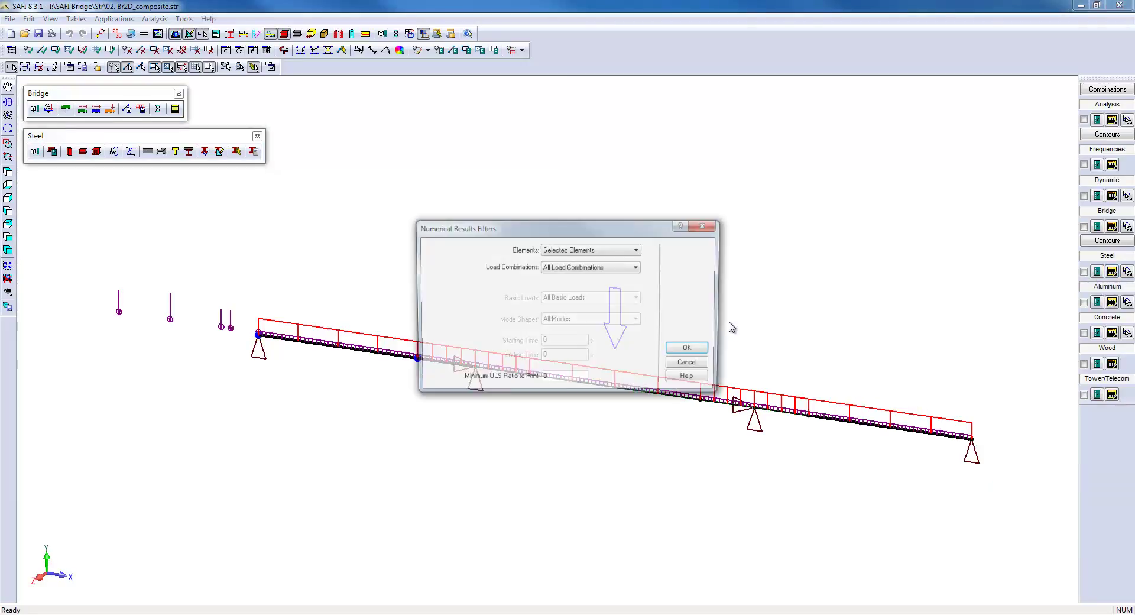
{"action": "left_click", "coordinate": [603, 267]}
{"action": "left_click", "coordinate": [603, 301]}
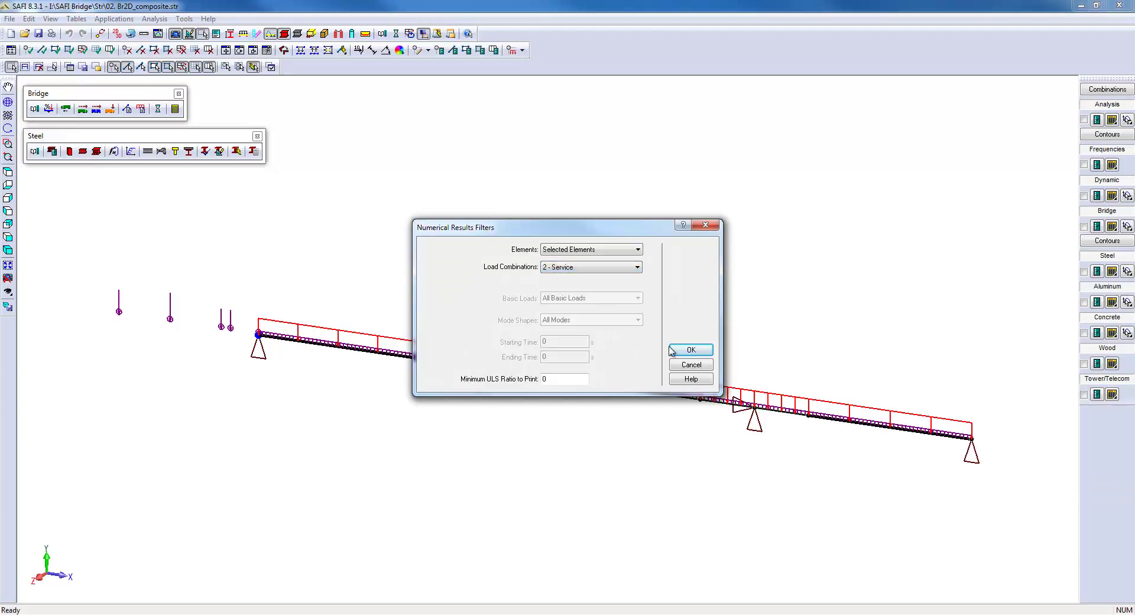
{"action": "left_click", "coordinate": [691, 351]}
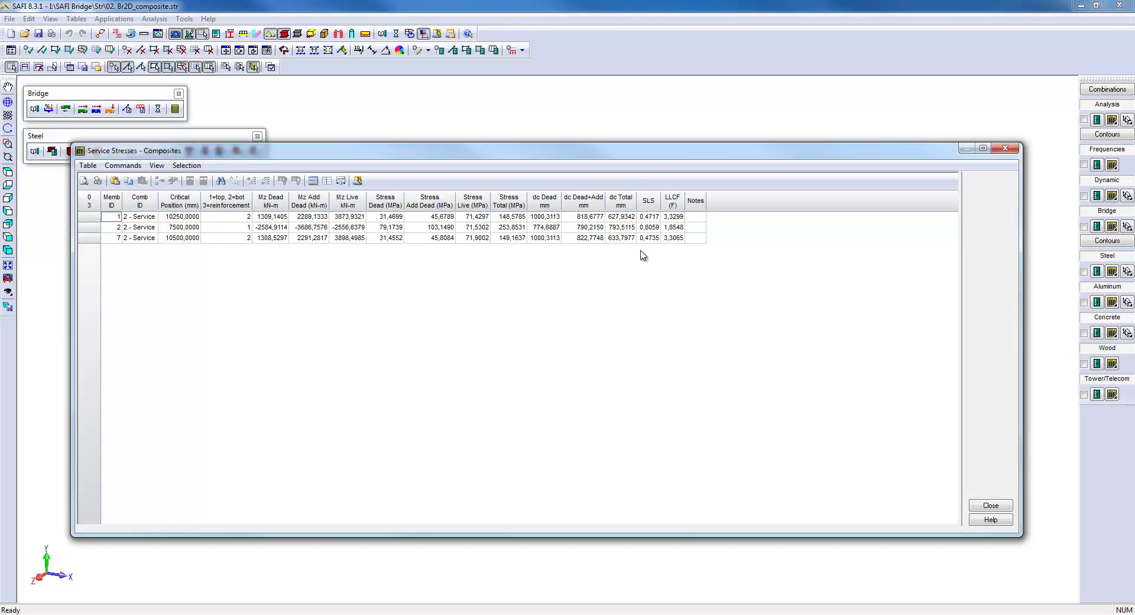
{"action": "left_click", "coordinate": [987, 504]}
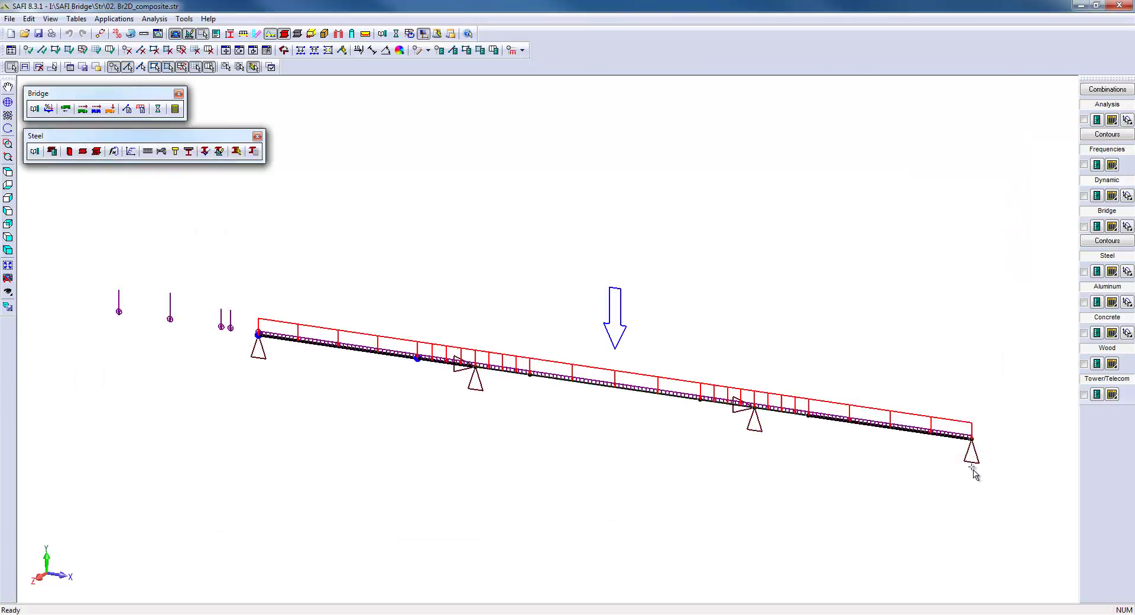
{"action": "left_click", "coordinate": [1112, 271]}
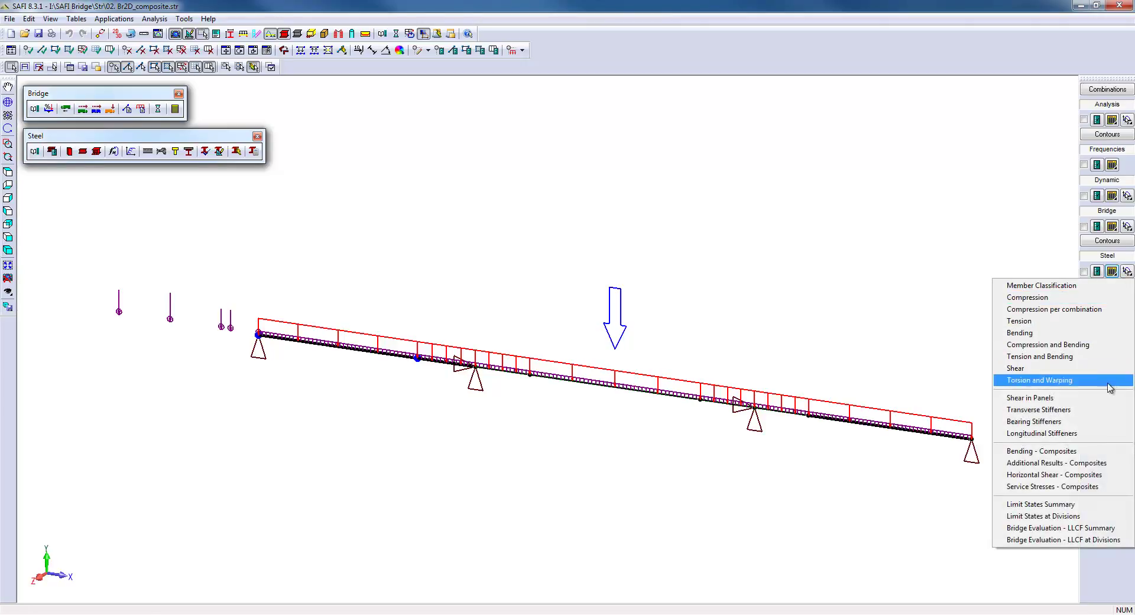
{"action": "left_click", "coordinate": [1099, 406]}
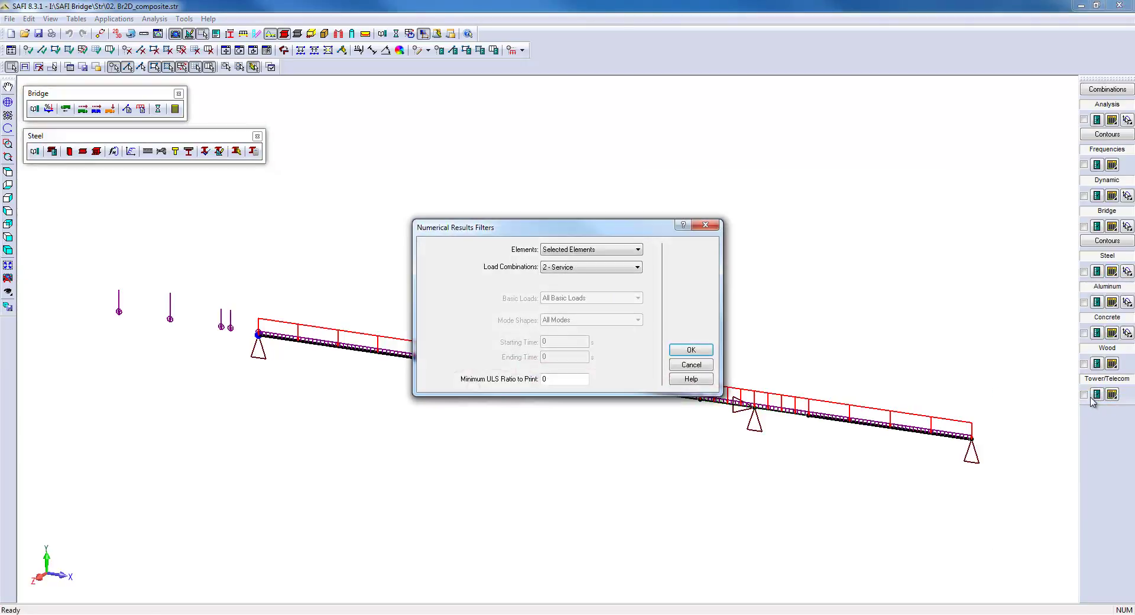
{"action": "left_click", "coordinate": [620, 250]}
{"action": "left_click", "coordinate": [621, 265]}
{"action": "left_click", "coordinate": [680, 350]}
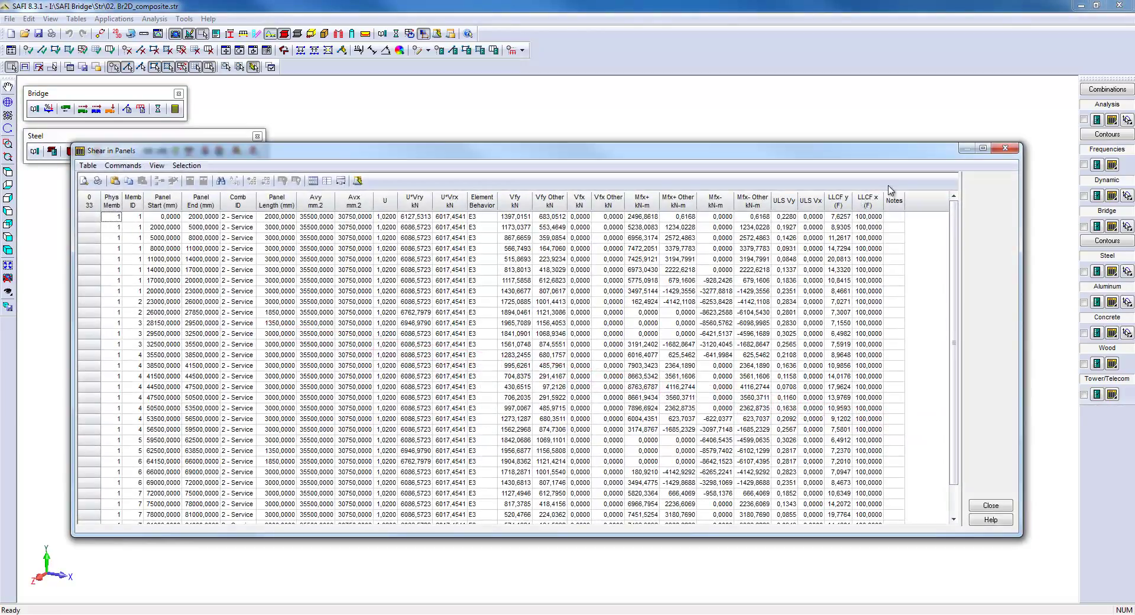
{"action": "left_click_drag", "start_coordinate": [944, 155], "coordinate": [943, 136]}
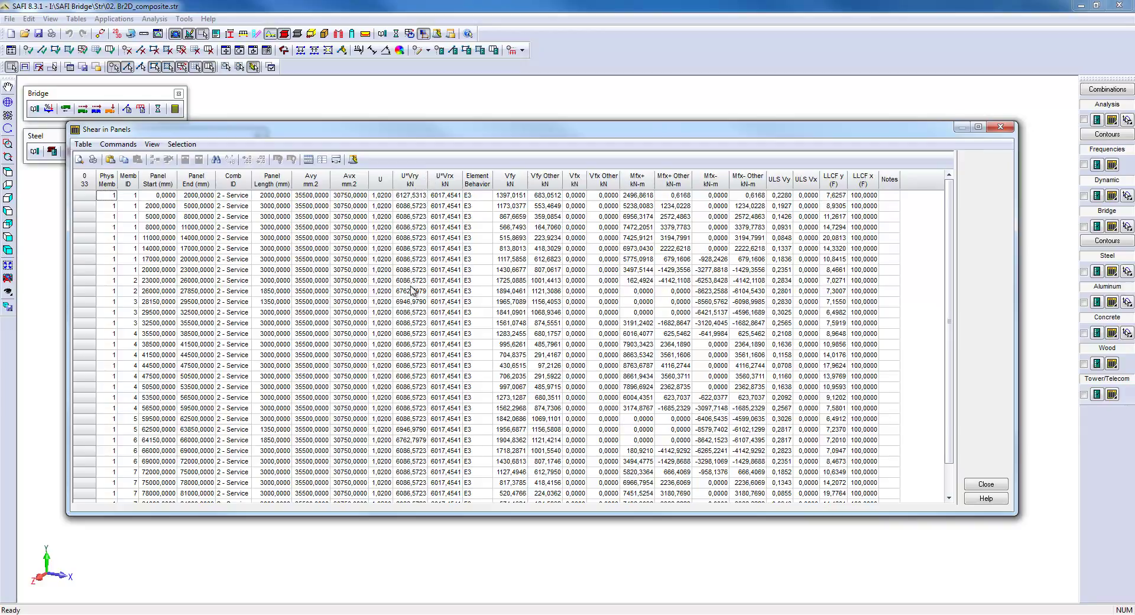
{"action": "scroll", "coordinate": [419, 336], "scroll_direction": "down", "scroll_amount": 1}
{"action": "scroll", "coordinate": [419, 335], "scroll_direction": "down", "scroll_amount": 1}
{"action": "scroll", "coordinate": [419, 336], "scroll_direction": "up", "scroll_amount": 2}
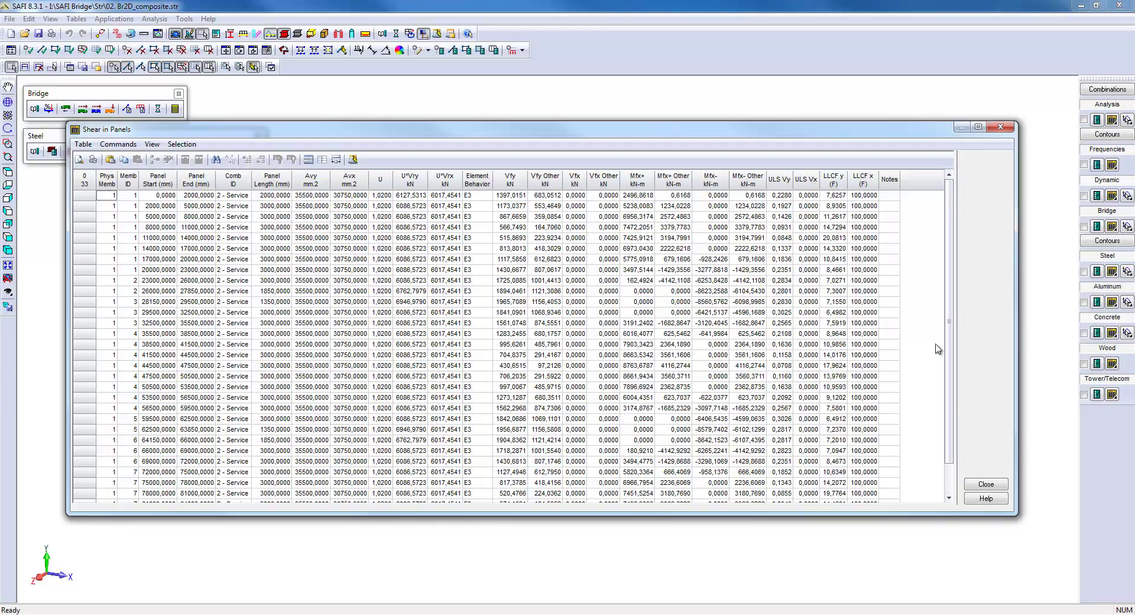
{"action": "left_click", "coordinate": [985, 484]}
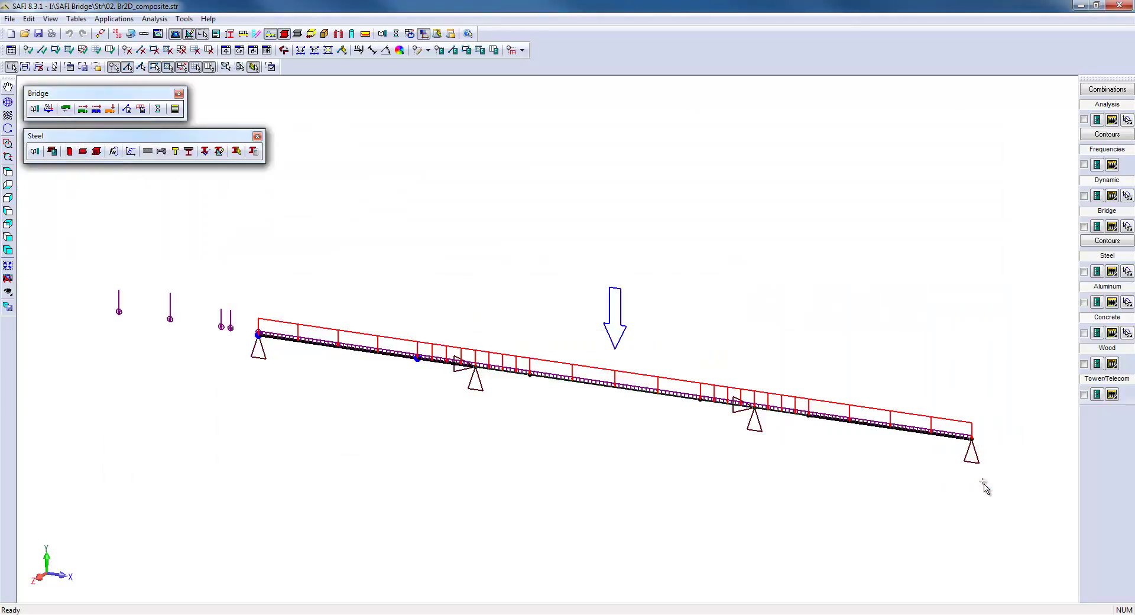
{"action": "left_click", "coordinate": [1112, 271]}
{"action": "left_click", "coordinate": [1080, 409]}
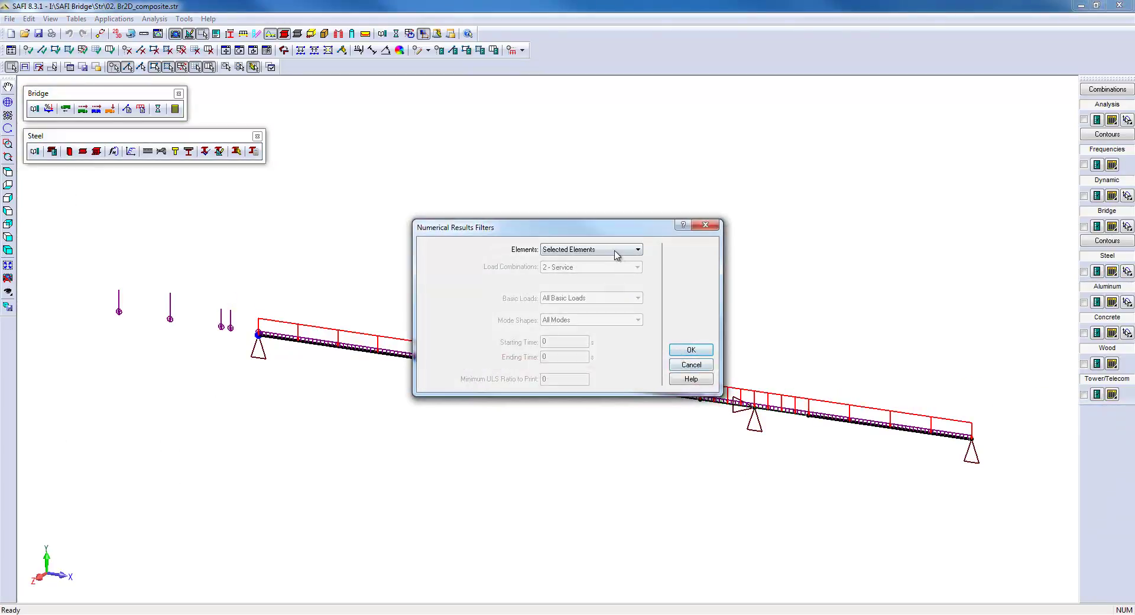
{"action": "left_click", "coordinate": [616, 250]}
{"action": "left_click", "coordinate": [615, 269]}
{"action": "left_click", "coordinate": [692, 349]}
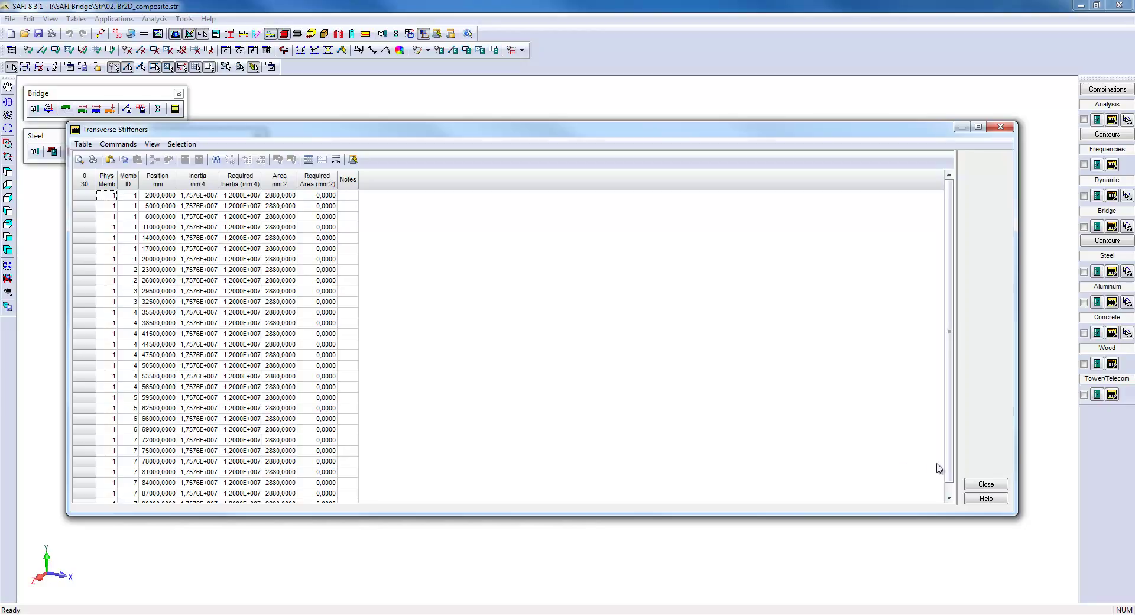
{"action": "left_click", "coordinate": [983, 485]}
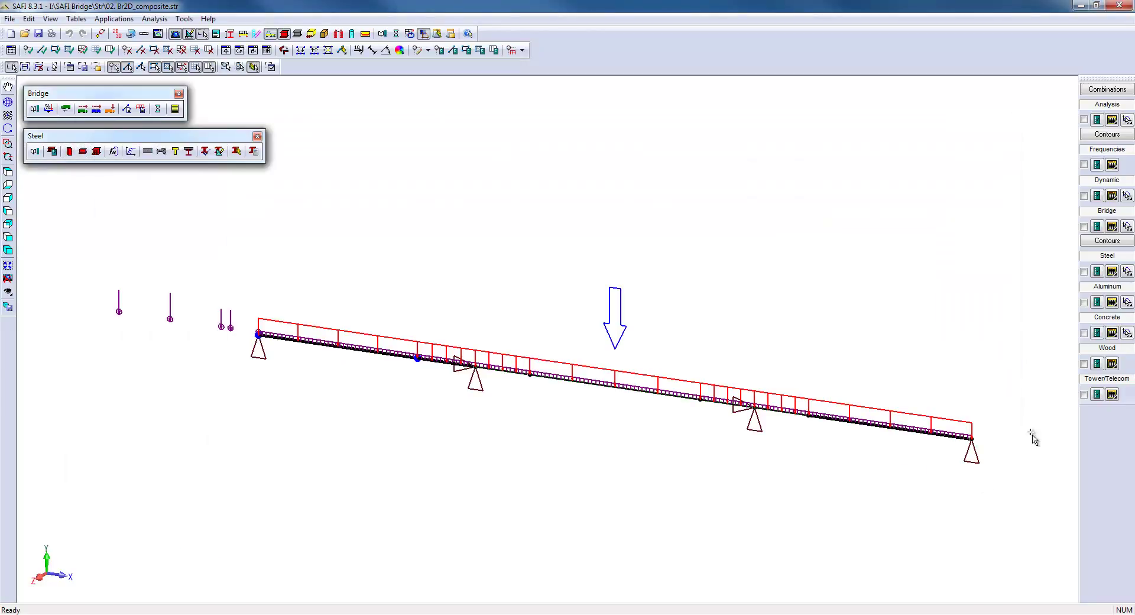
{"action": "left_click", "coordinate": [1112, 272]}
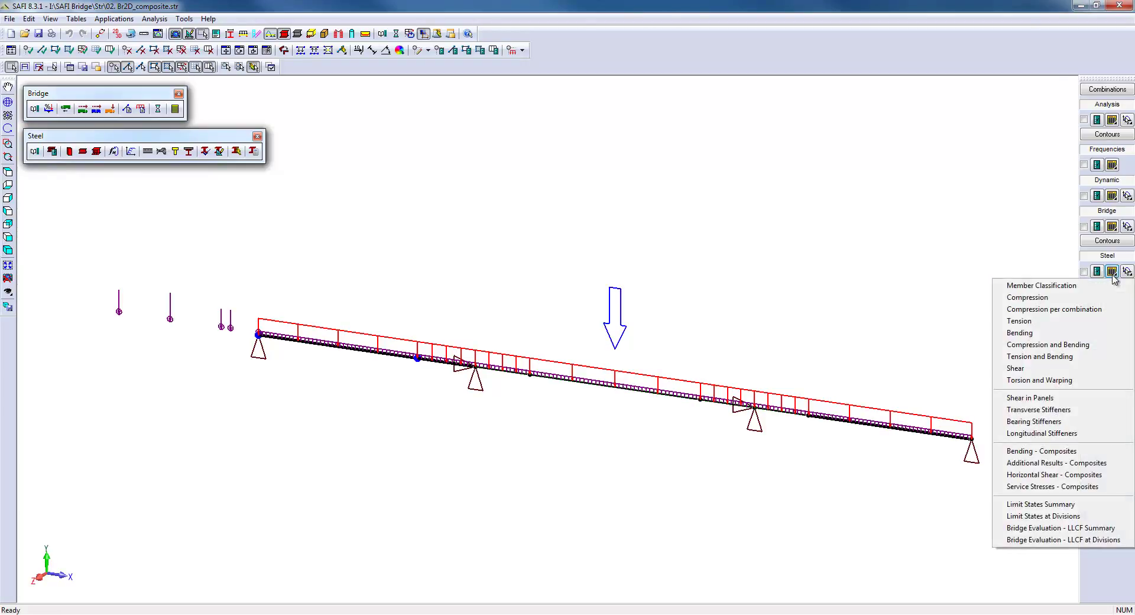
{"action": "left_click", "coordinate": [1035, 421]}
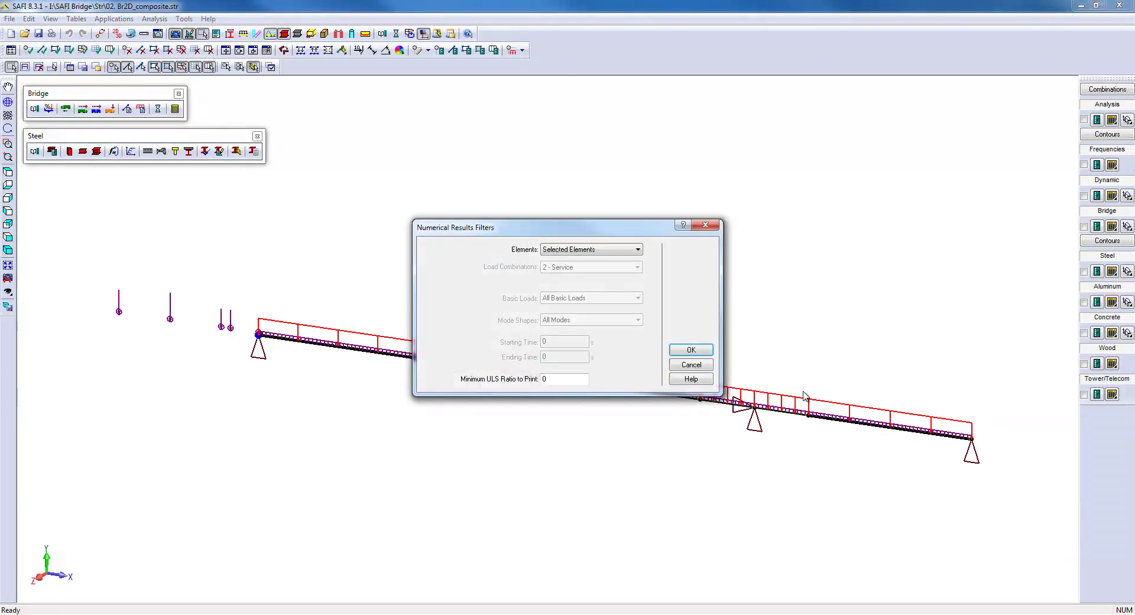
{"action": "left_click", "coordinate": [629, 250]}
{"action": "left_click", "coordinate": [627, 260]}
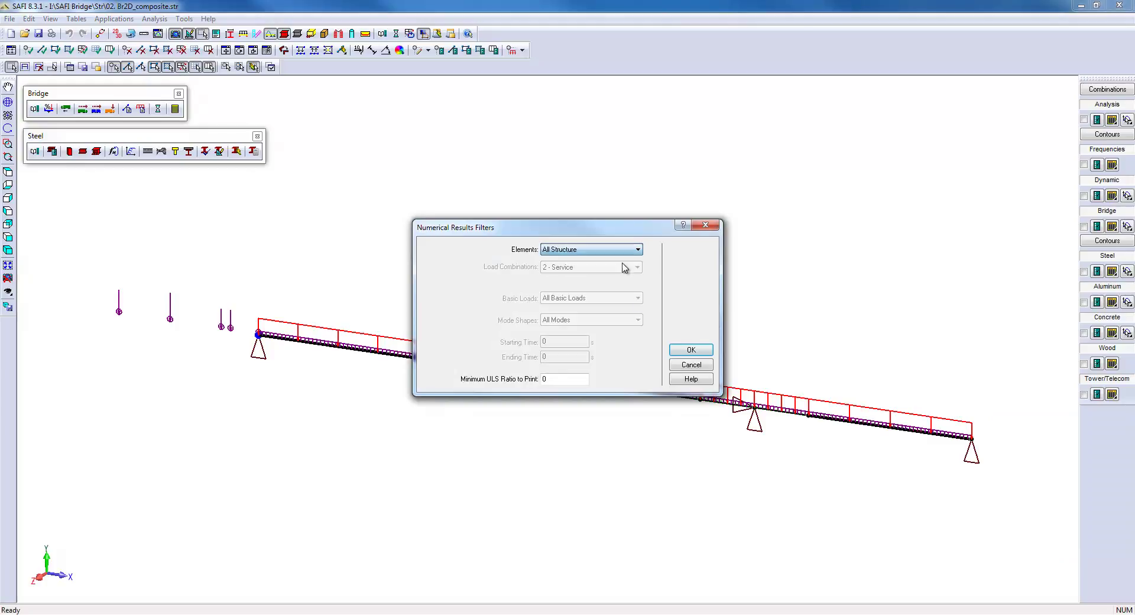
{"action": "left_click", "coordinate": [686, 350]}
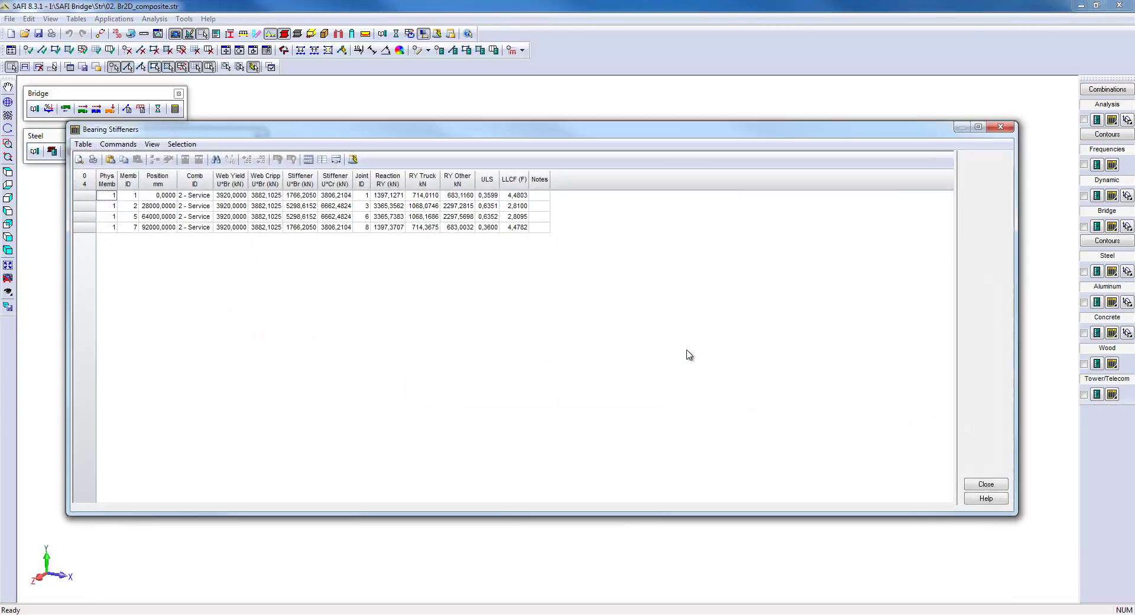
{"action": "left_click_drag", "start_coordinate": [354, 131], "coordinate": [348, 228]}
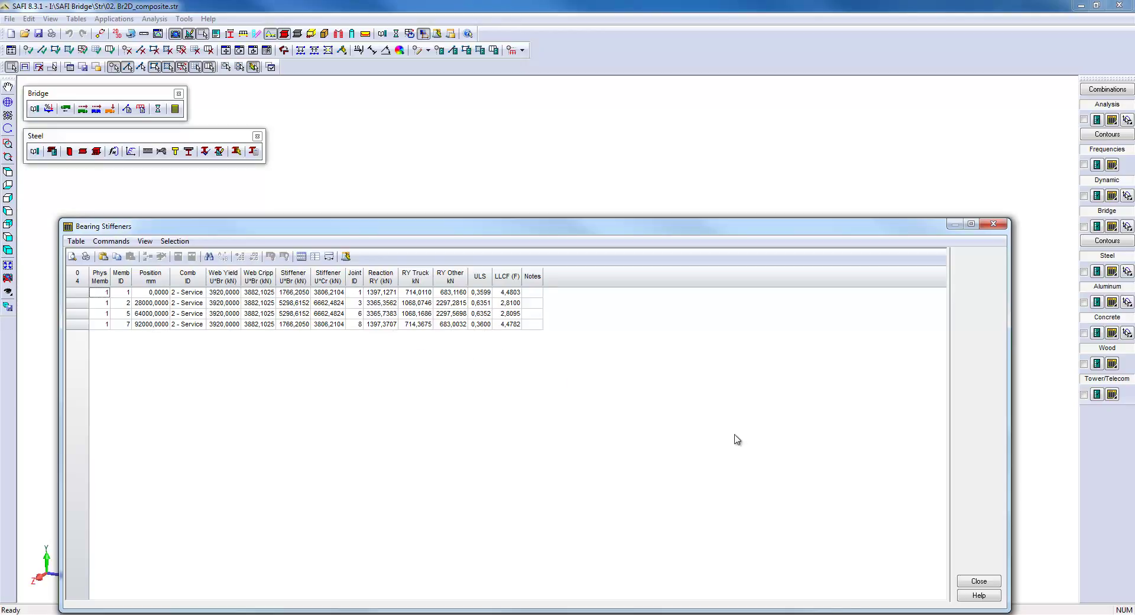
{"action": "left_click", "coordinate": [979, 582]}
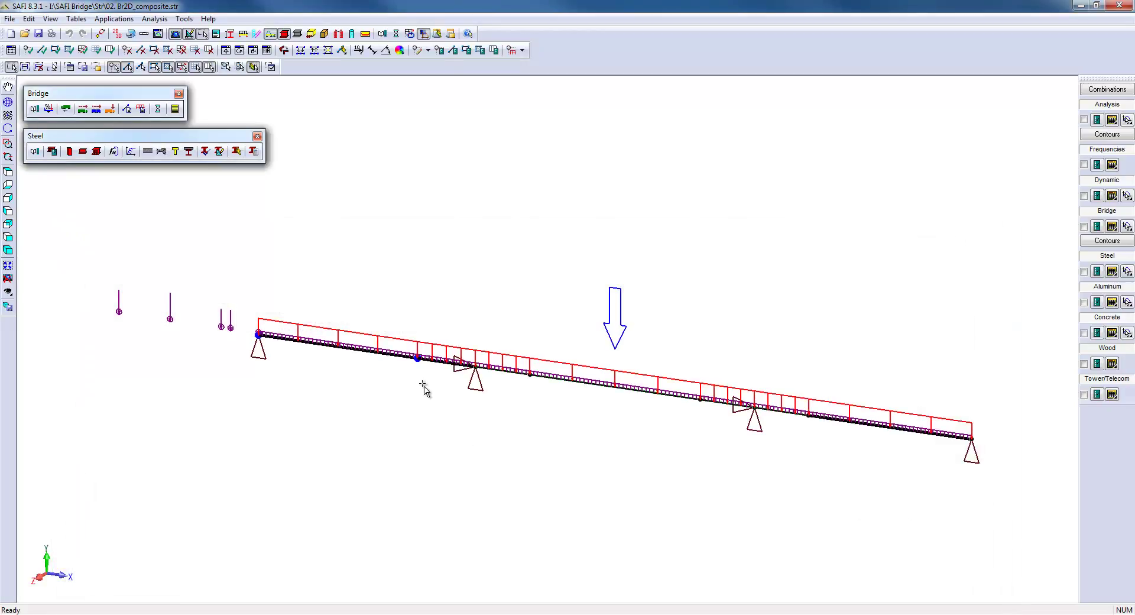